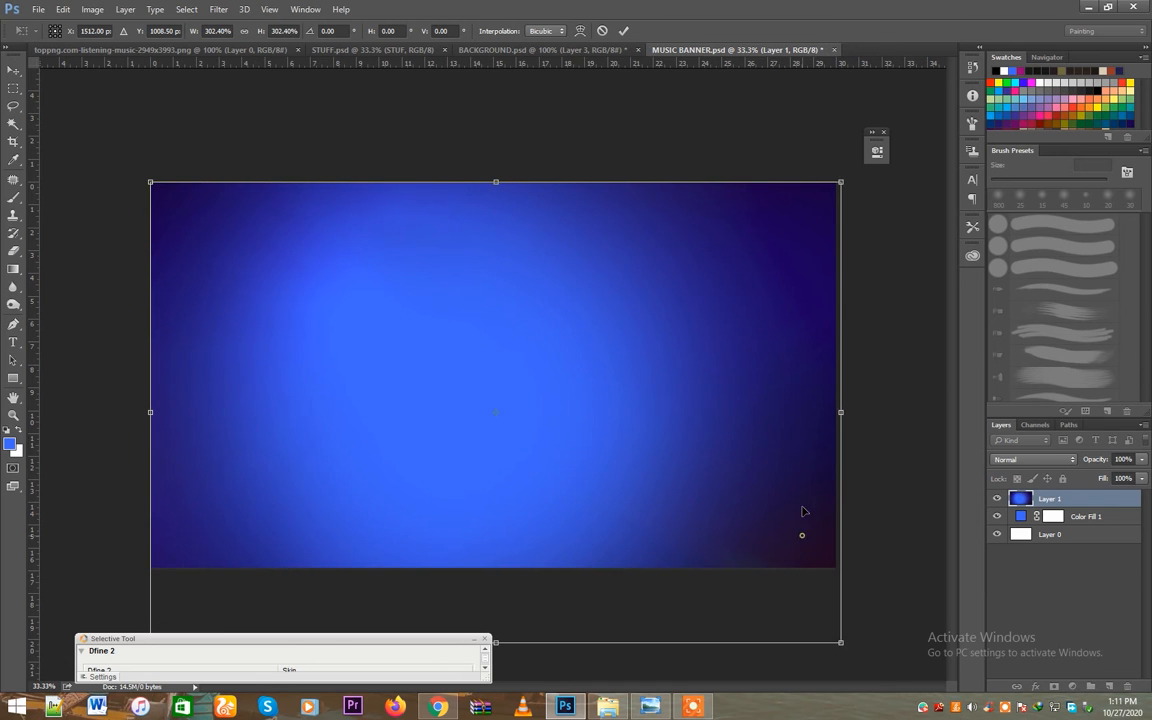
Position the enlarged blue background image over the whole banner canvas and apply the transform
drag(802, 532, 802, 478)
key(Return)
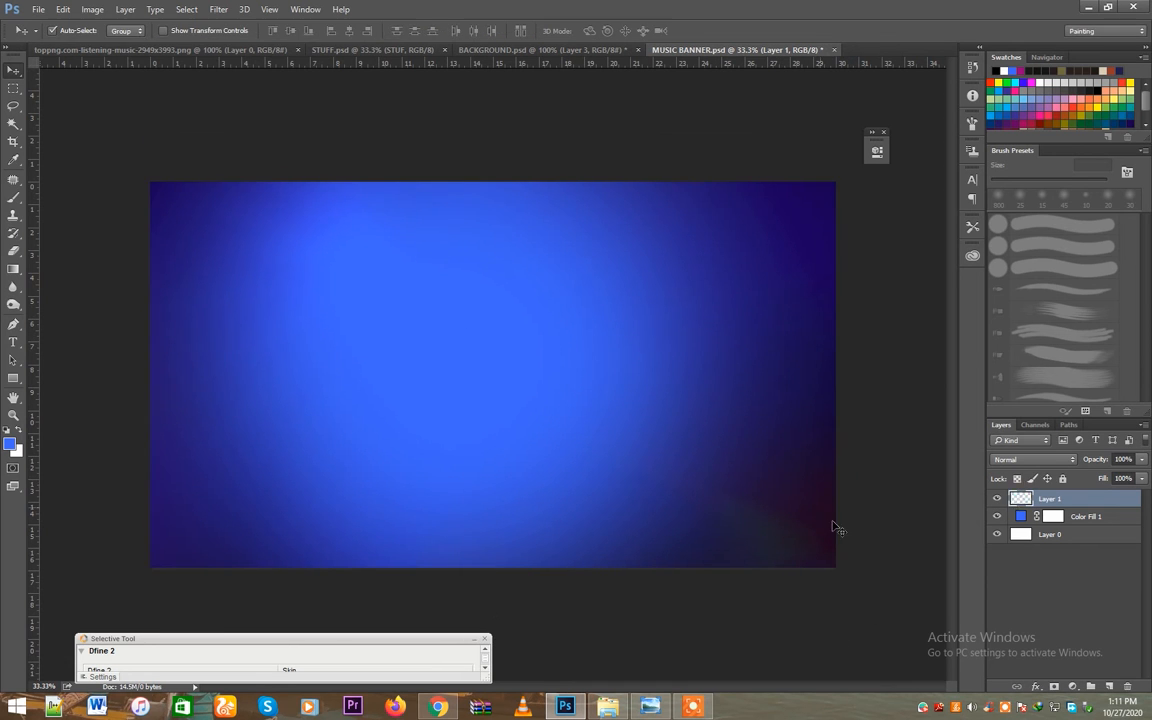
drag(599, 429, 597, 423)
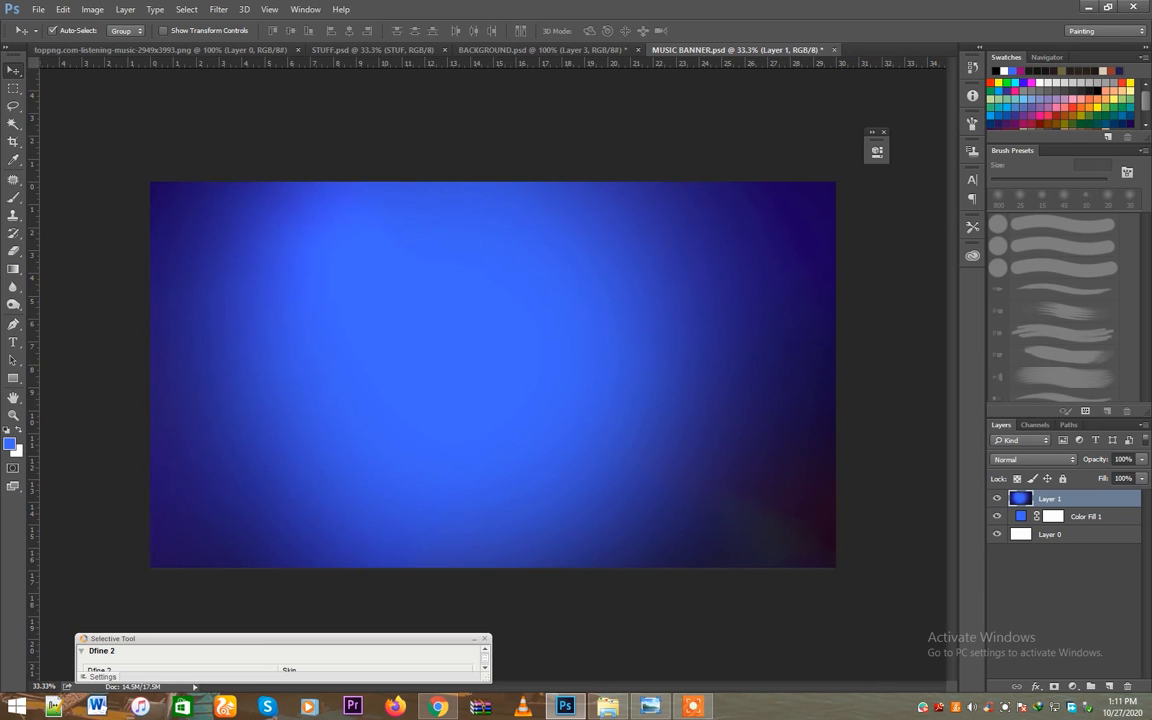
Bring the cut-out man with headphones into the banner, enlarge him and place him along the canvas's lower edge
click(160, 49)
drag(528, 235, 437, 278)
key(ctrl+t)
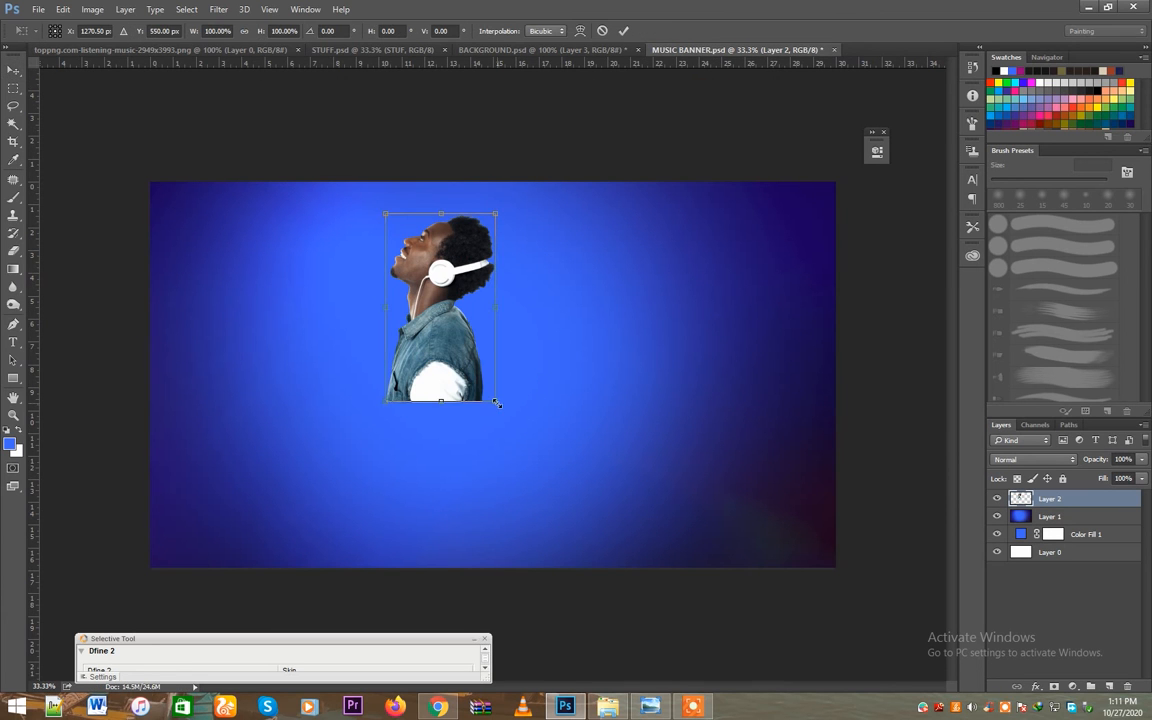
drag(510, 419, 585, 517)
key(Return)
drag(488, 450, 531, 494)
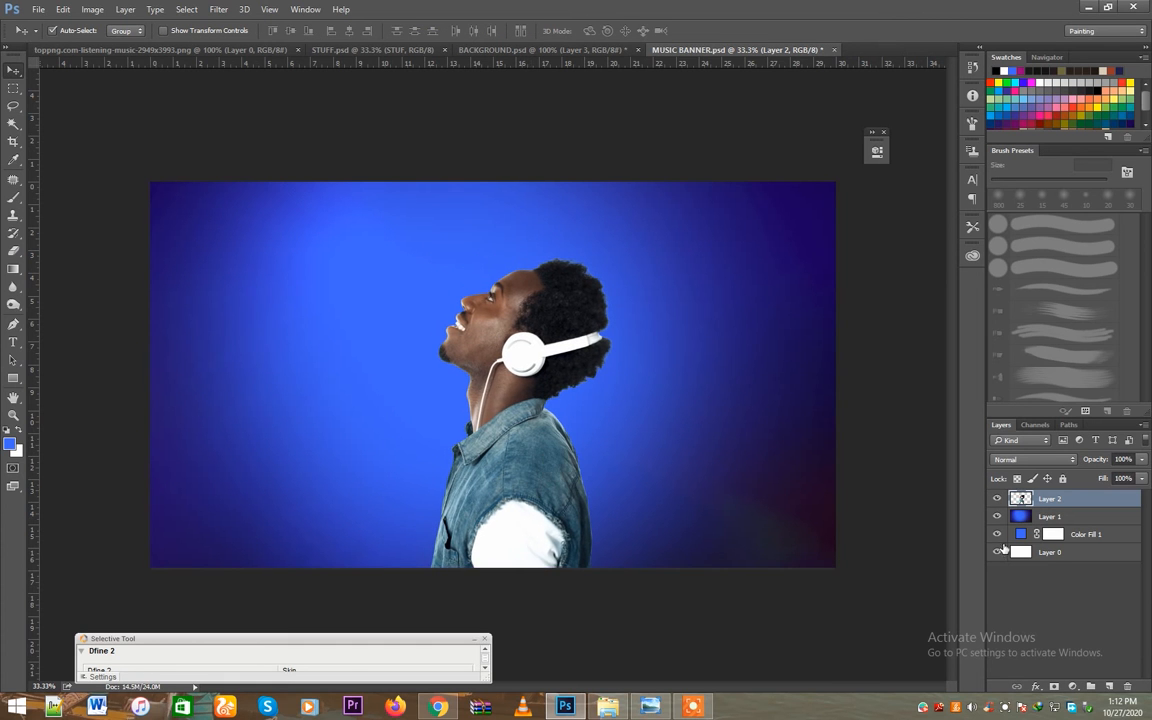
Centre the man horizontally on the canvas by aligning Layer 2 with Layer 0, leaving only the man's layer selected
ctrl+click(1053, 556)
click(309, 30)
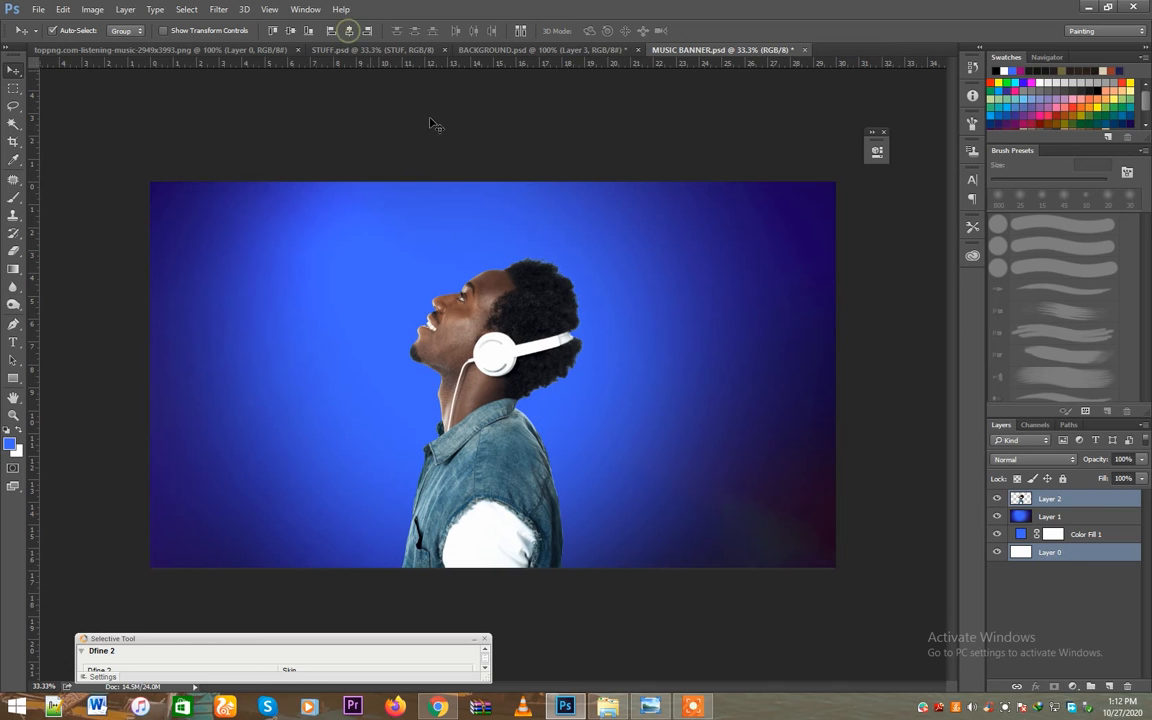
click(497, 360)
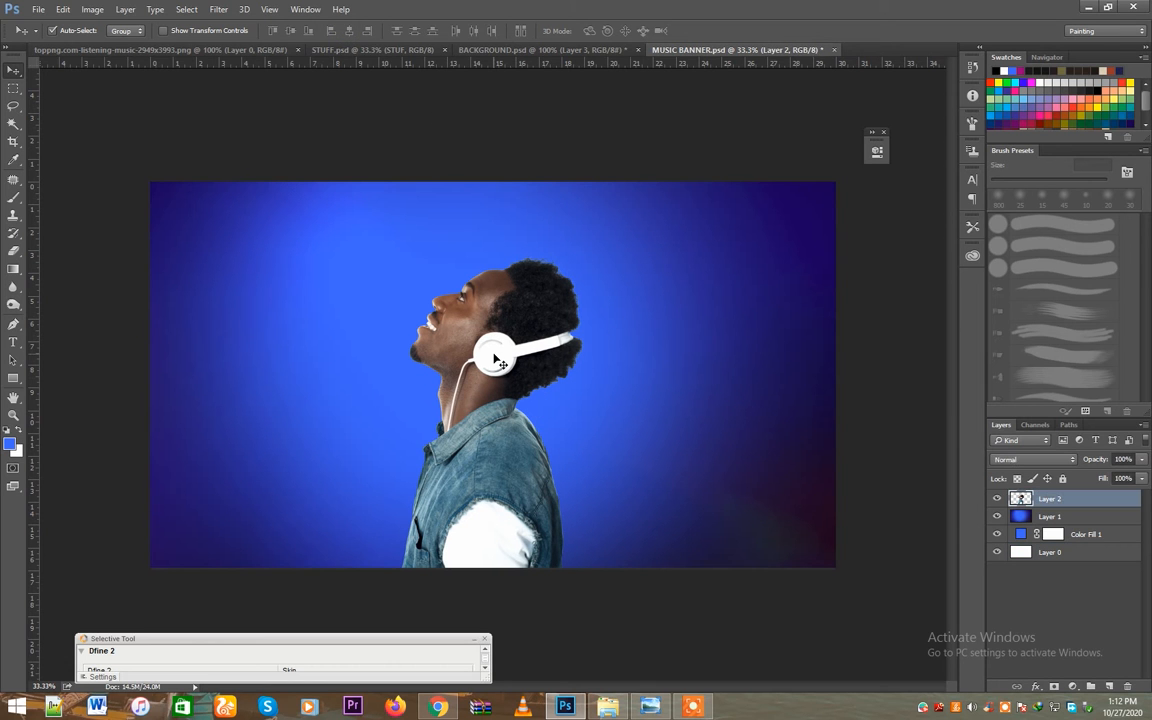
Look through the other open documents, select Layer 0 in BACKGROUND.psd and return to MUSIC BANNER.psd
click(175, 50)
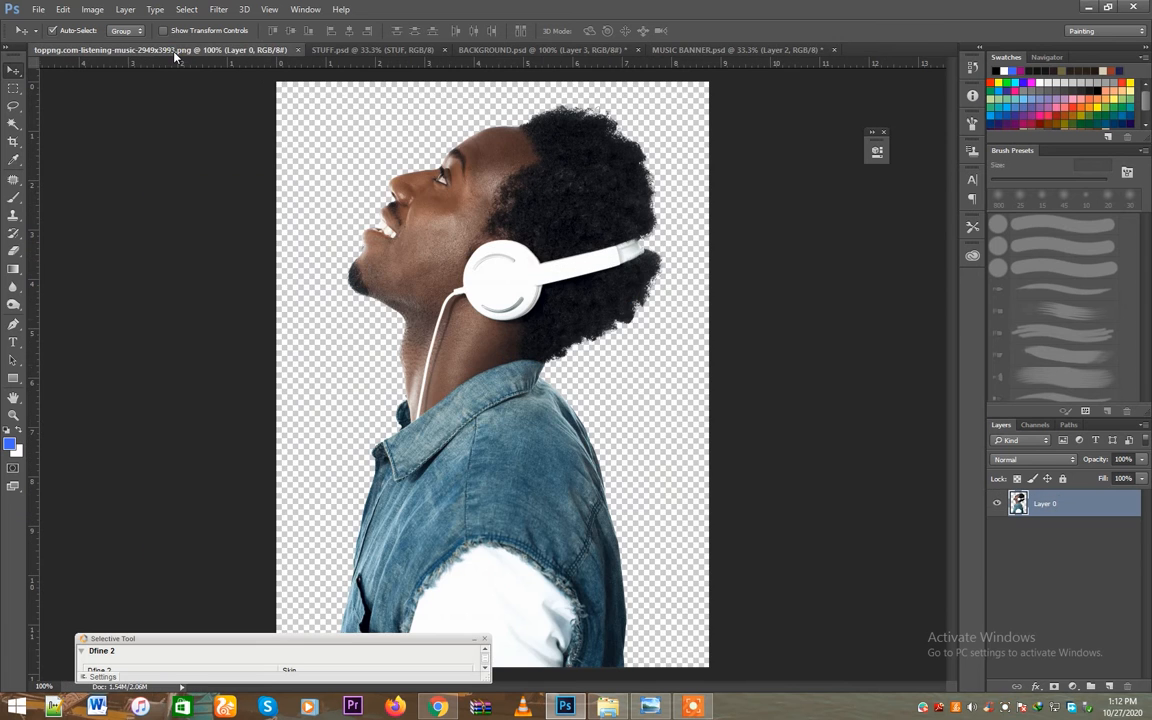
click(316, 48)
click(512, 50)
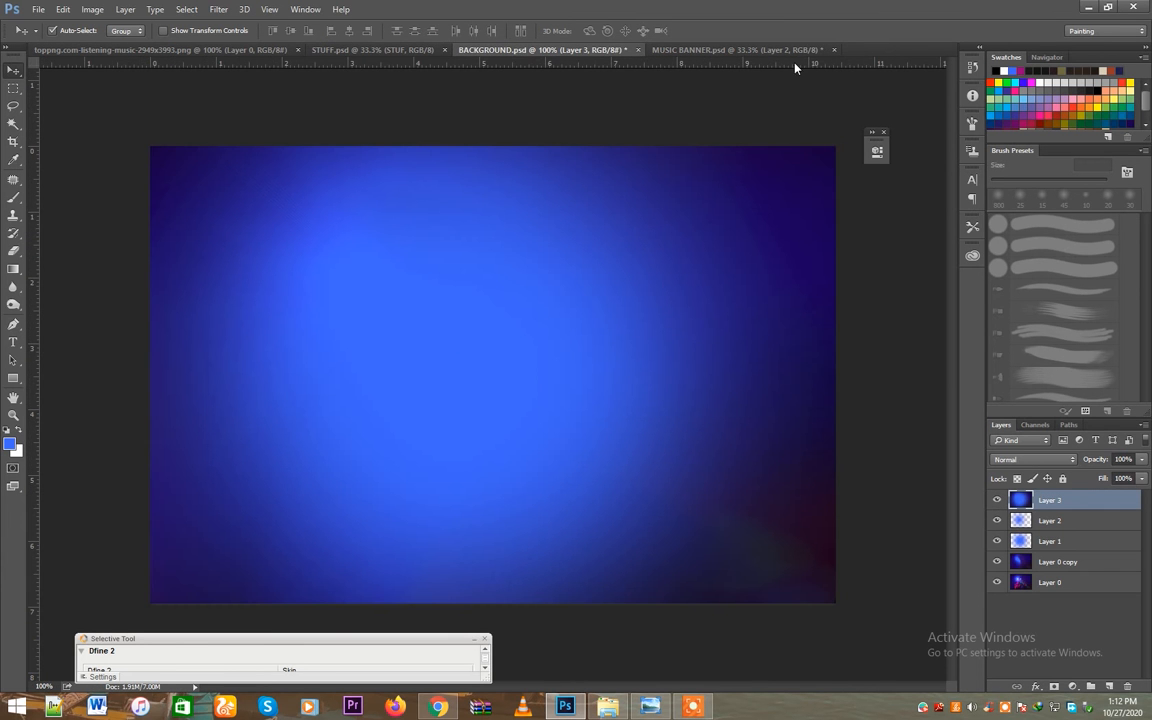
click(1048, 583)
key(ctrl+Tab)
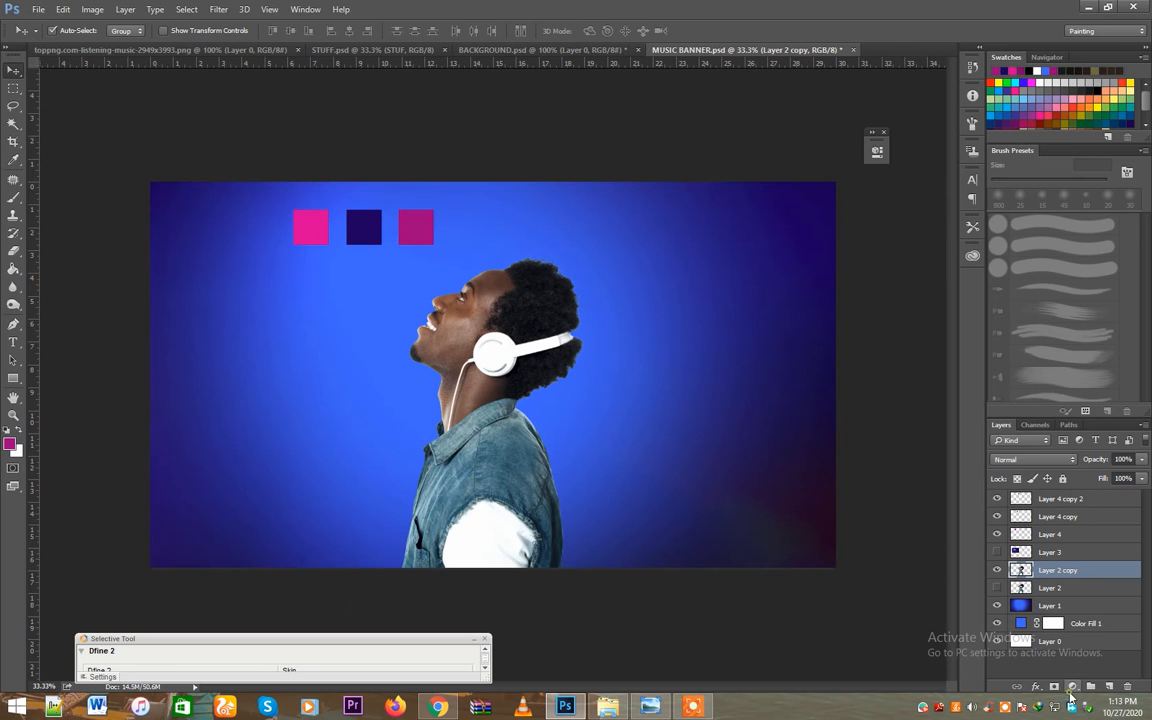
Add a gradient fill layer above Layer 2 copy and clip it to the man
click(1073, 688)
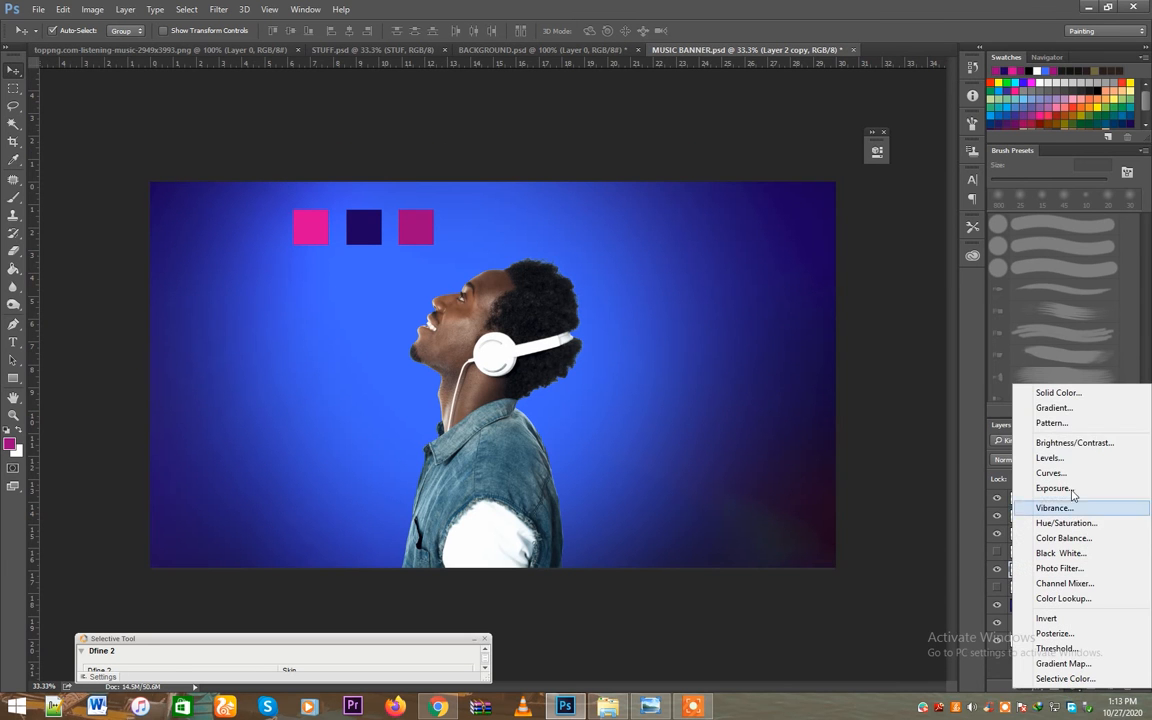
click(1066, 405)
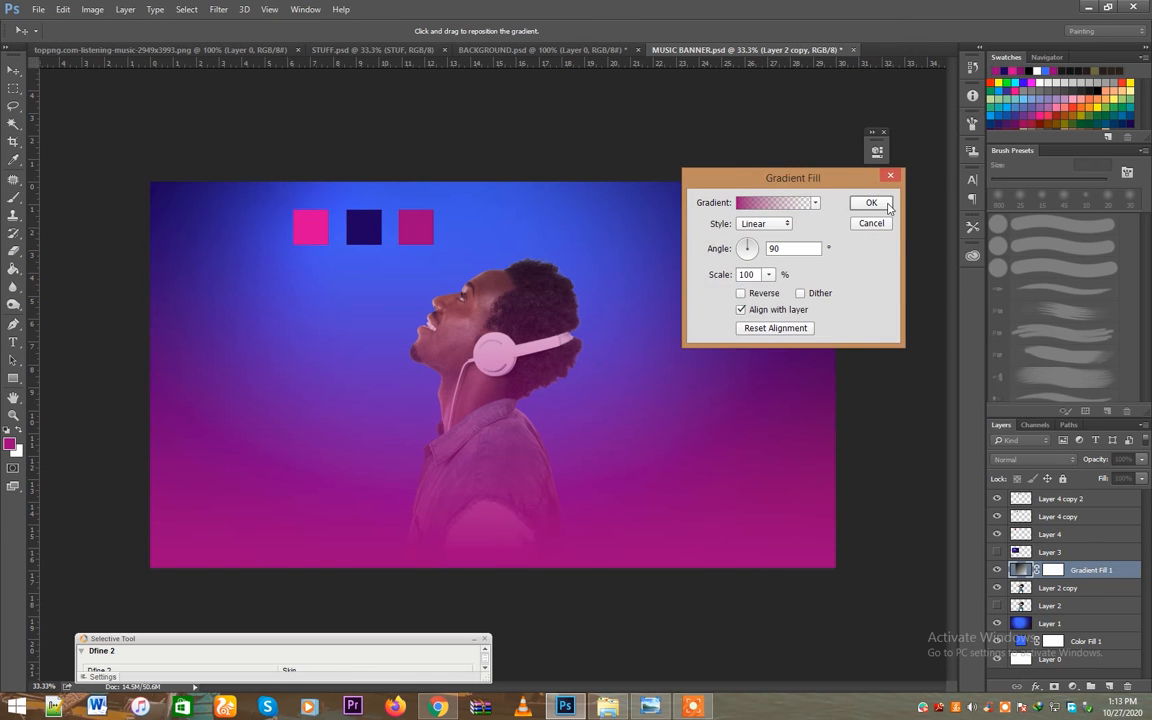
click(871, 203)
right_click(1090, 570)
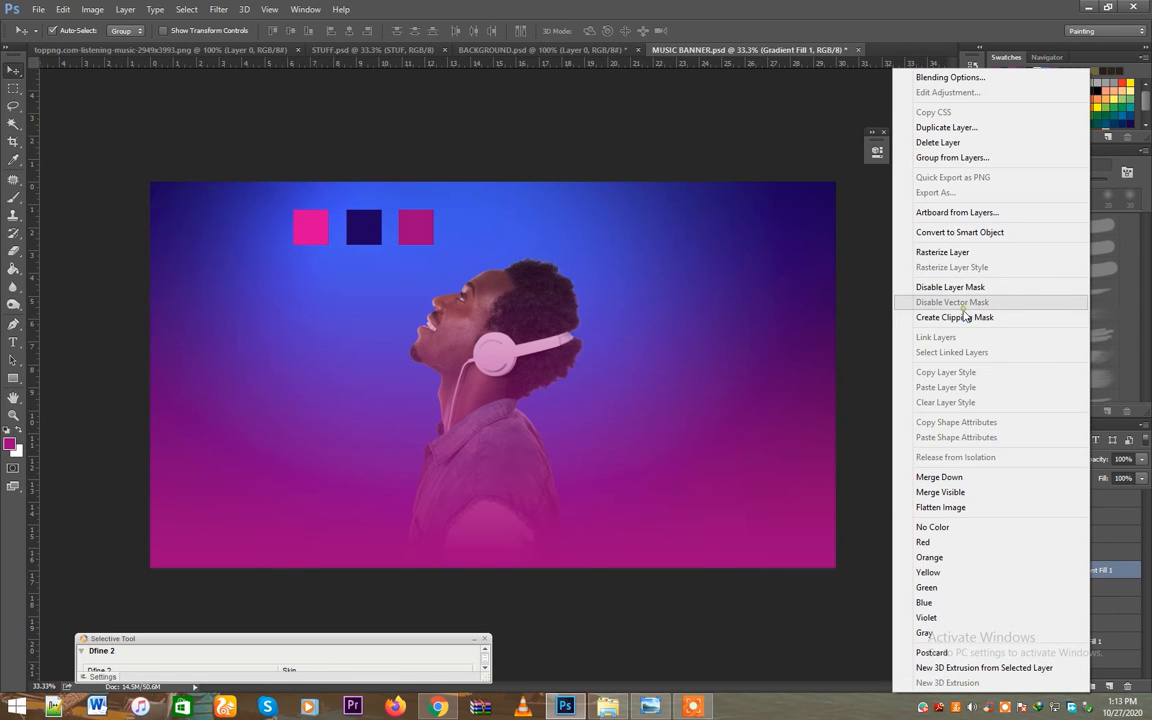
click(960, 317)
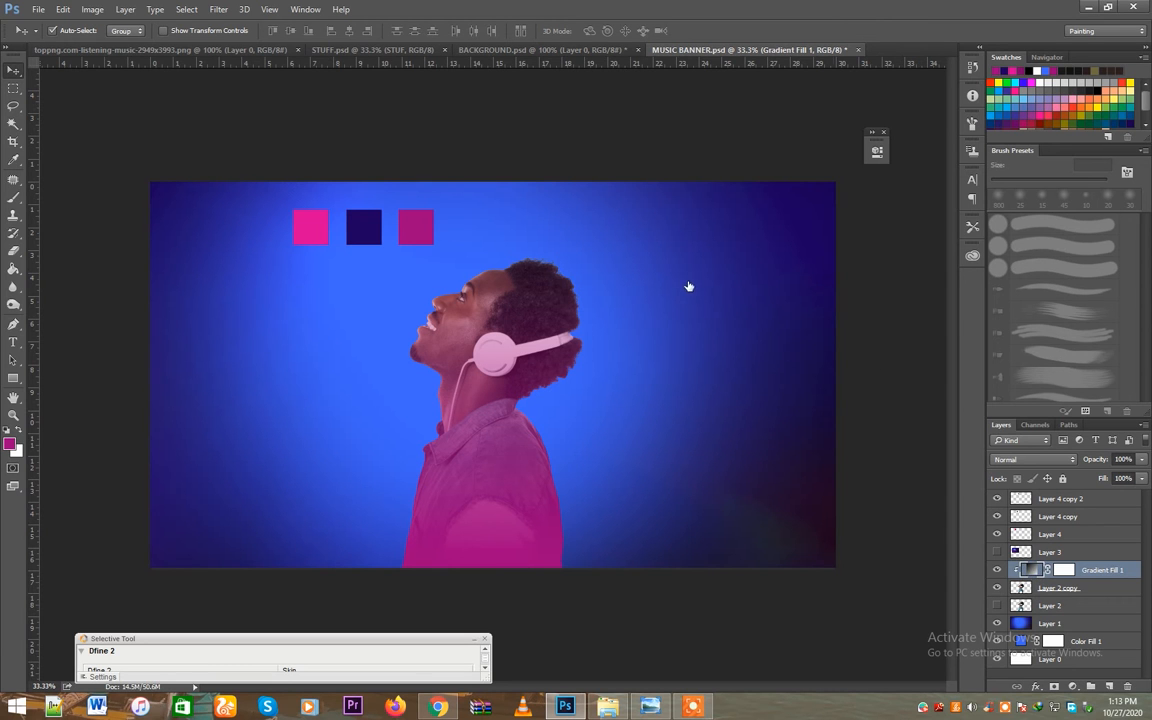
Switch the gradient fill to the foreground-to-background preset and set its start stop to the bright pink swatch color, #d70197
double_click(1030, 570)
click(766, 205)
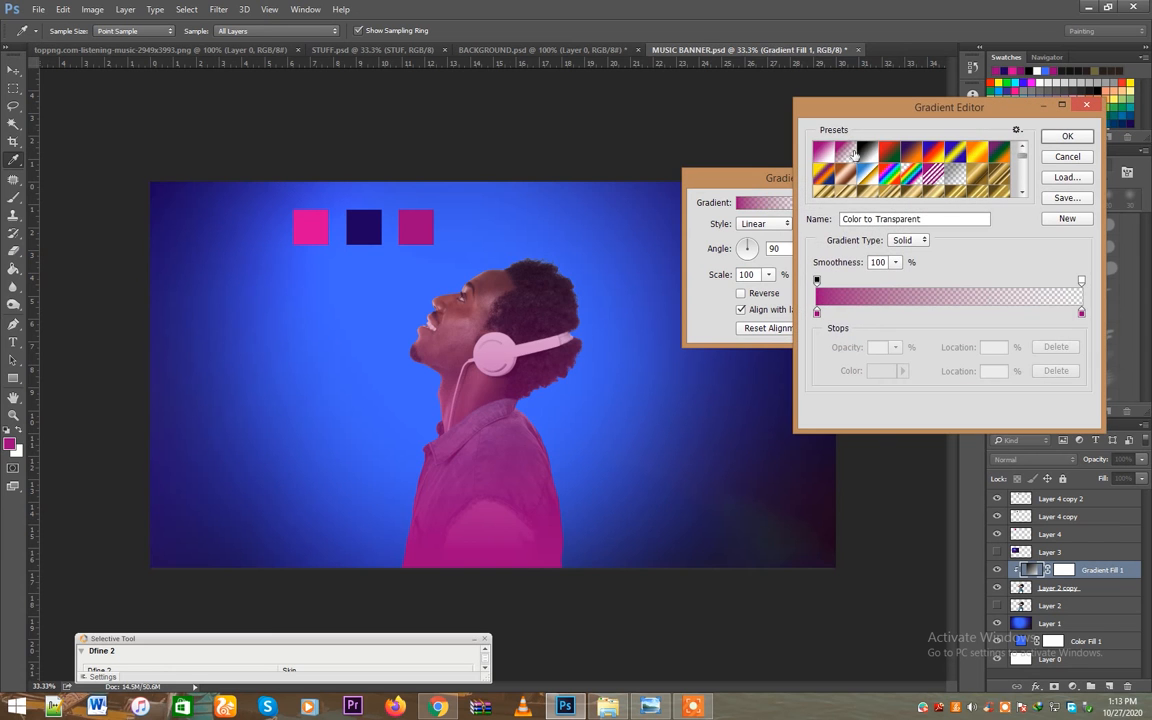
click(822, 152)
double_click(817, 312)
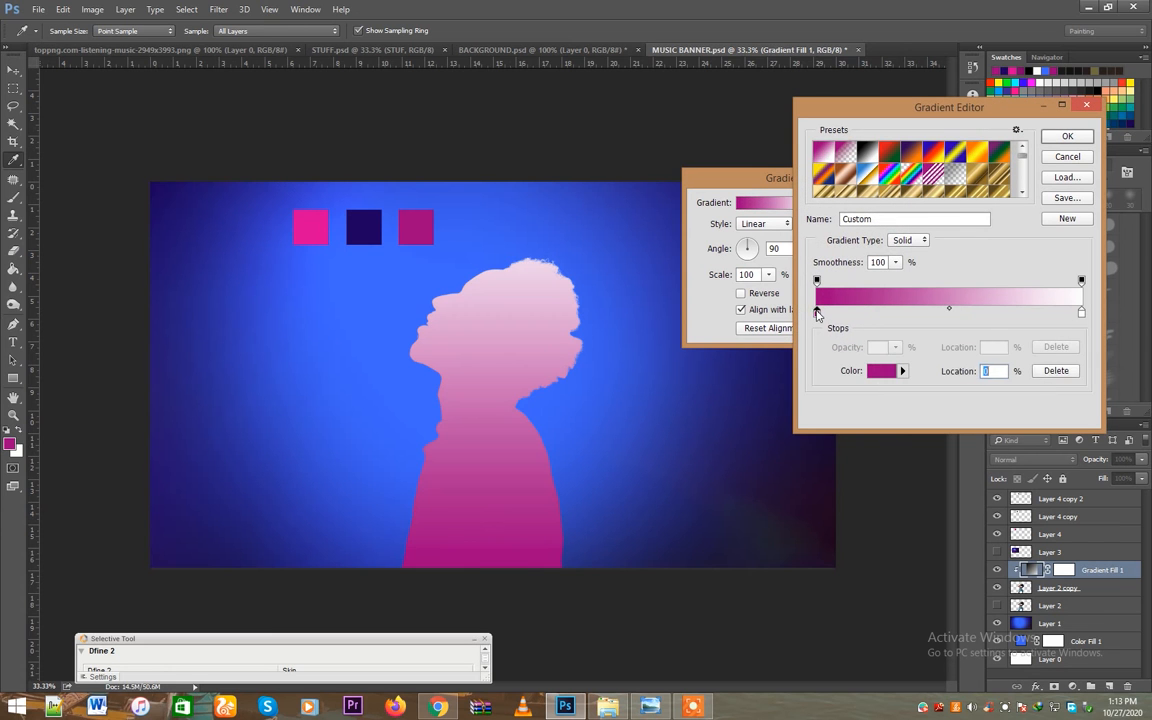
click(309, 222)
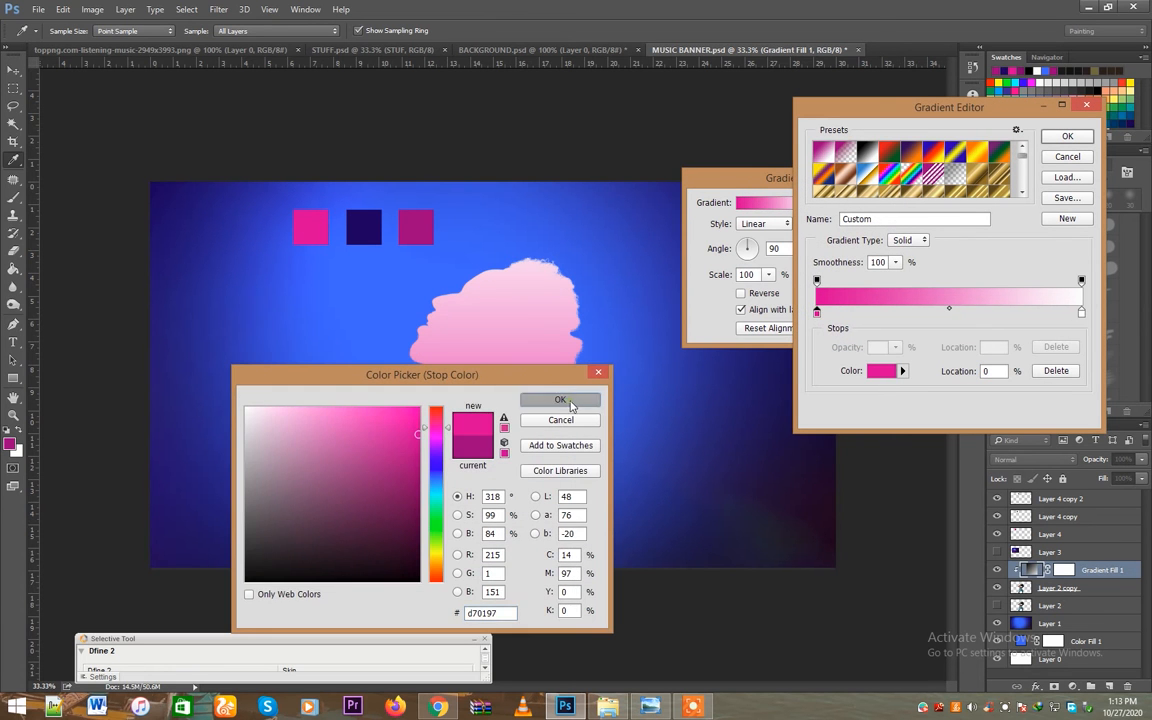
click(561, 400)
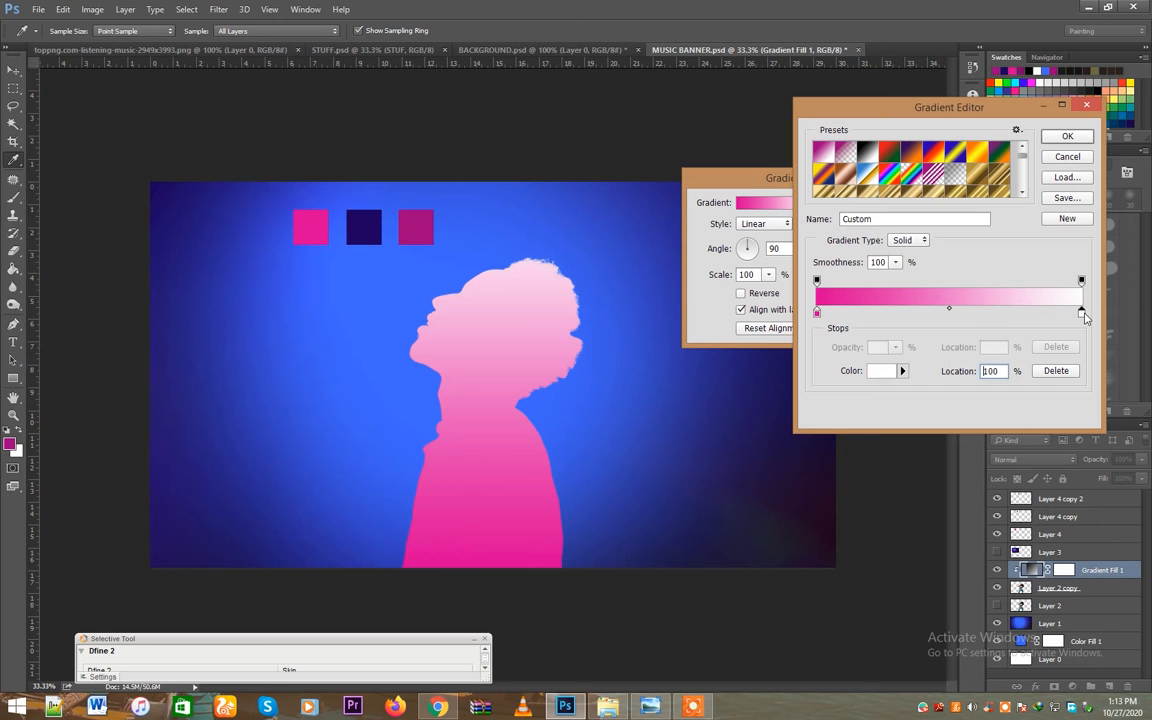
Set the gradient's end stop to the dark navy swatch color, #0e095d
double_click(1081, 314)
click(364, 227)
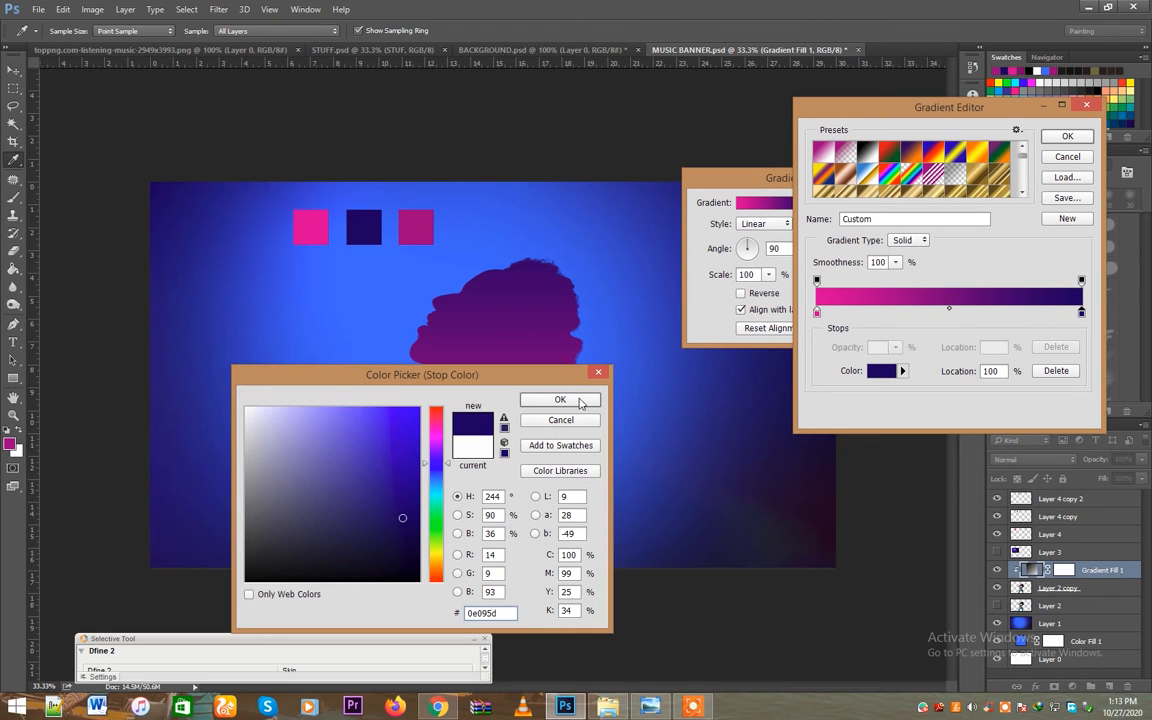
click(578, 401)
Add a magenta #9d017e stop slightly past 25% in the gradient and set the fill's angle to 61.39°
click(883, 313)
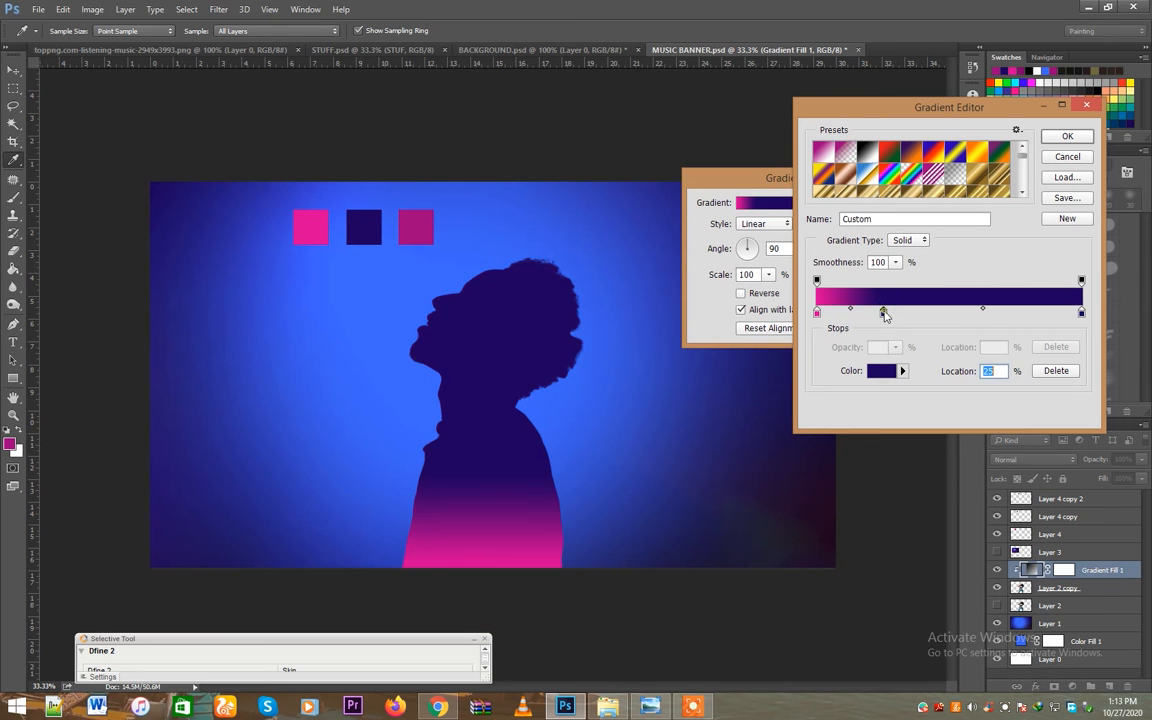
double_click(884, 314)
drag(310, 226, 410, 227)
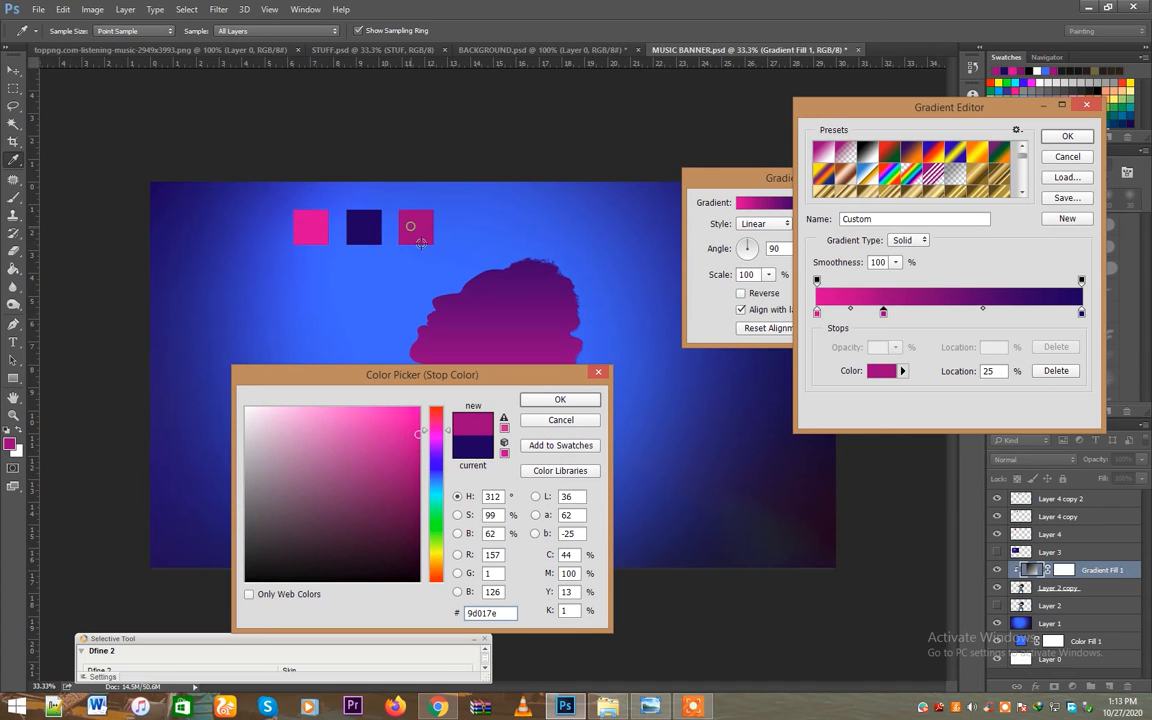
click(560, 399)
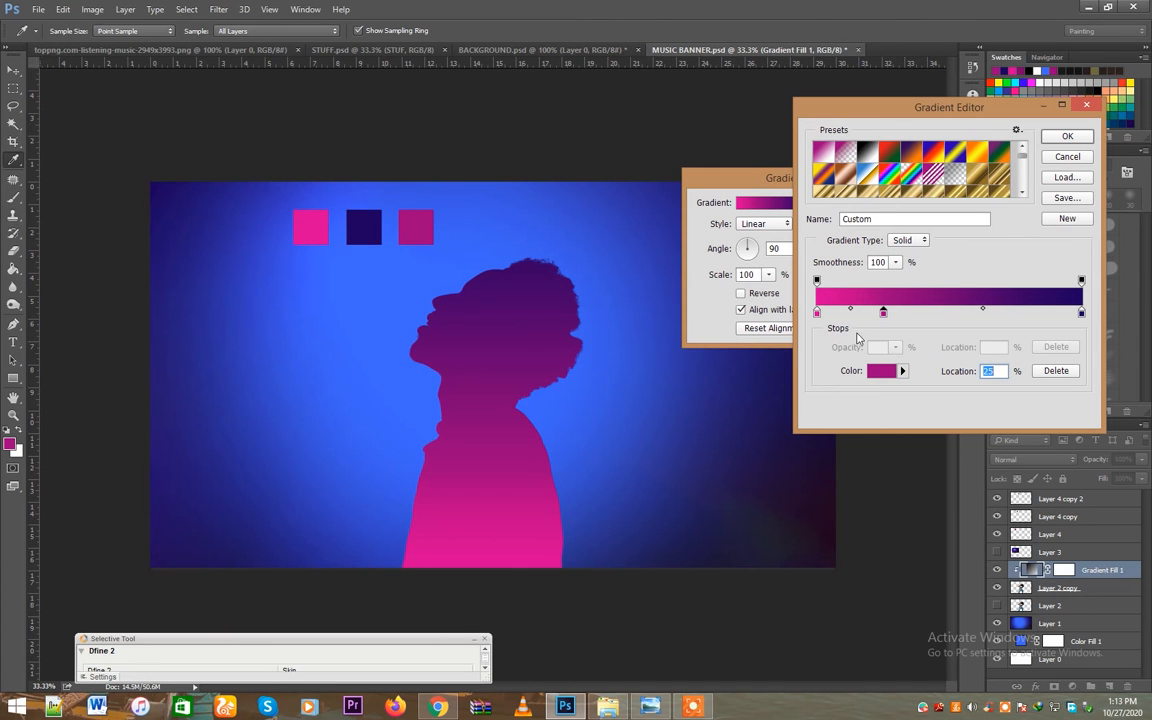
drag(884, 314, 894, 313)
click(1066, 137)
mouse_move(747, 243)
mouse_down()
mouse_move(740, 258)
mouse_move(753, 248)
mouse_up()
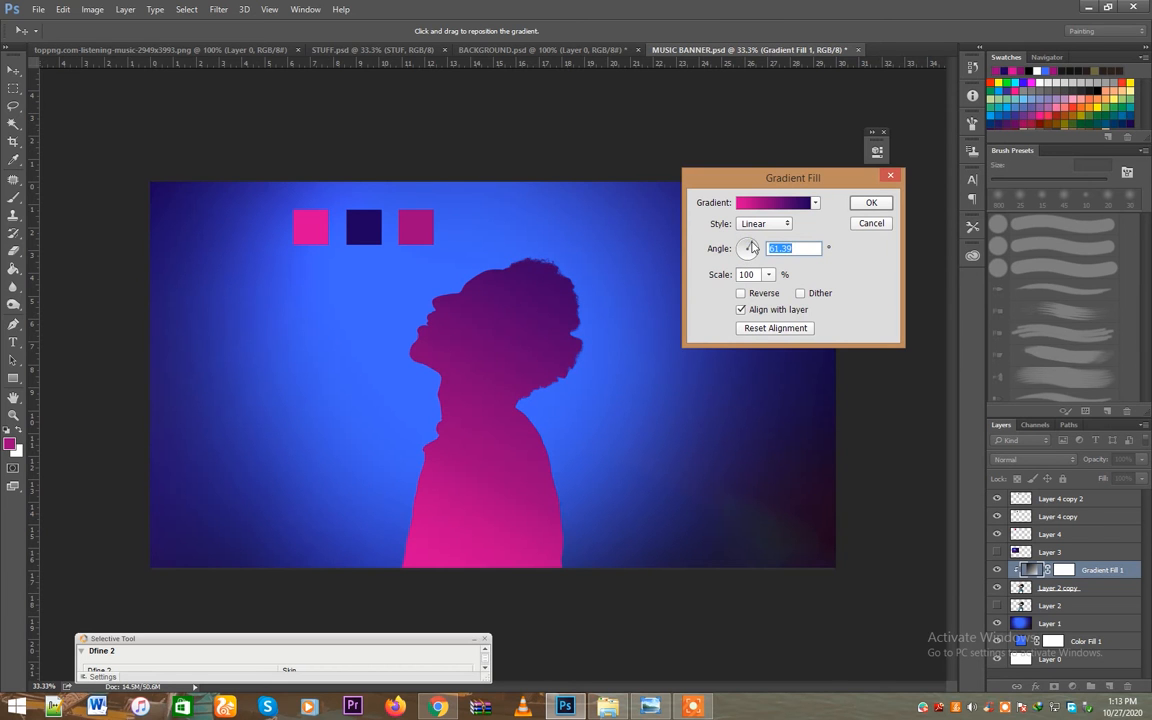
click(868, 204)
Try other blend modes on the clipped gradient fill layer and settle on Overlay
click(1033, 459)
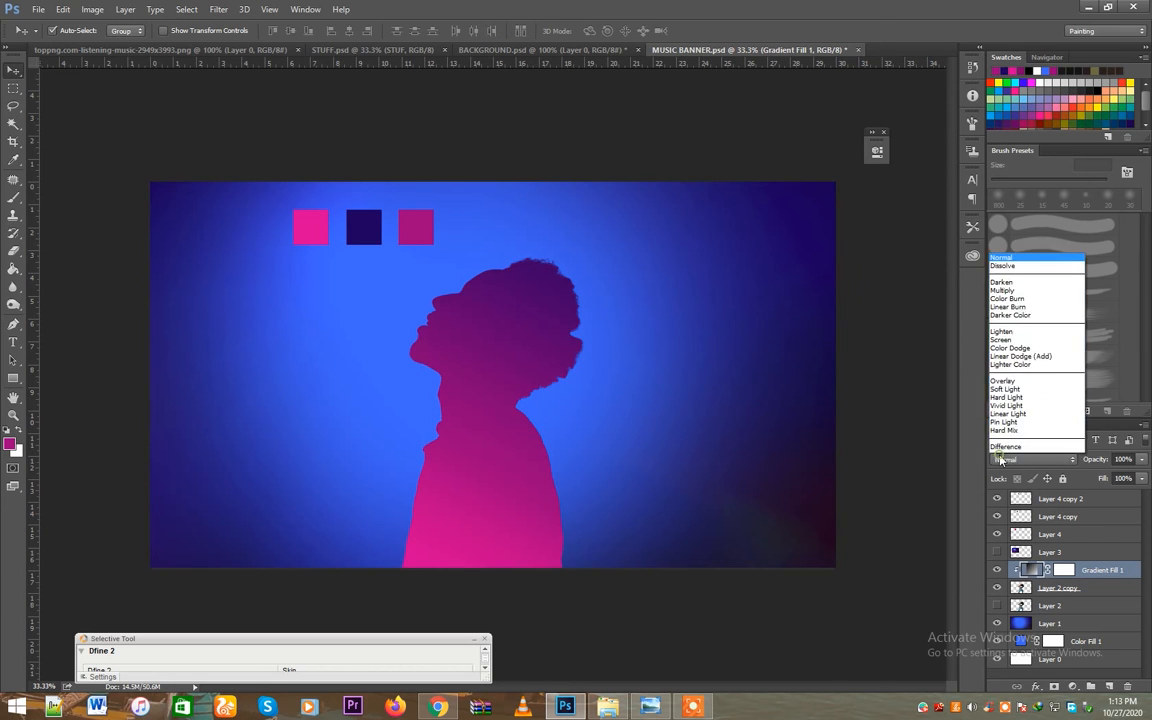
click(1012, 448)
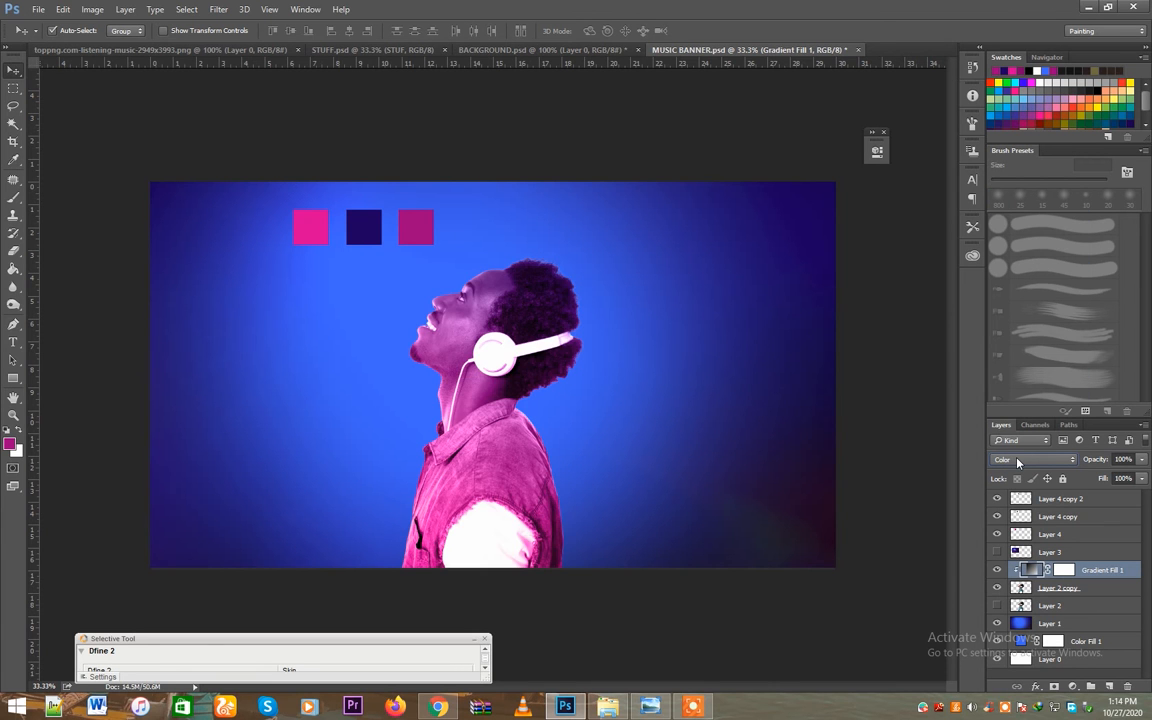
scroll(1018, 461, down, 1)
click(1018, 461)
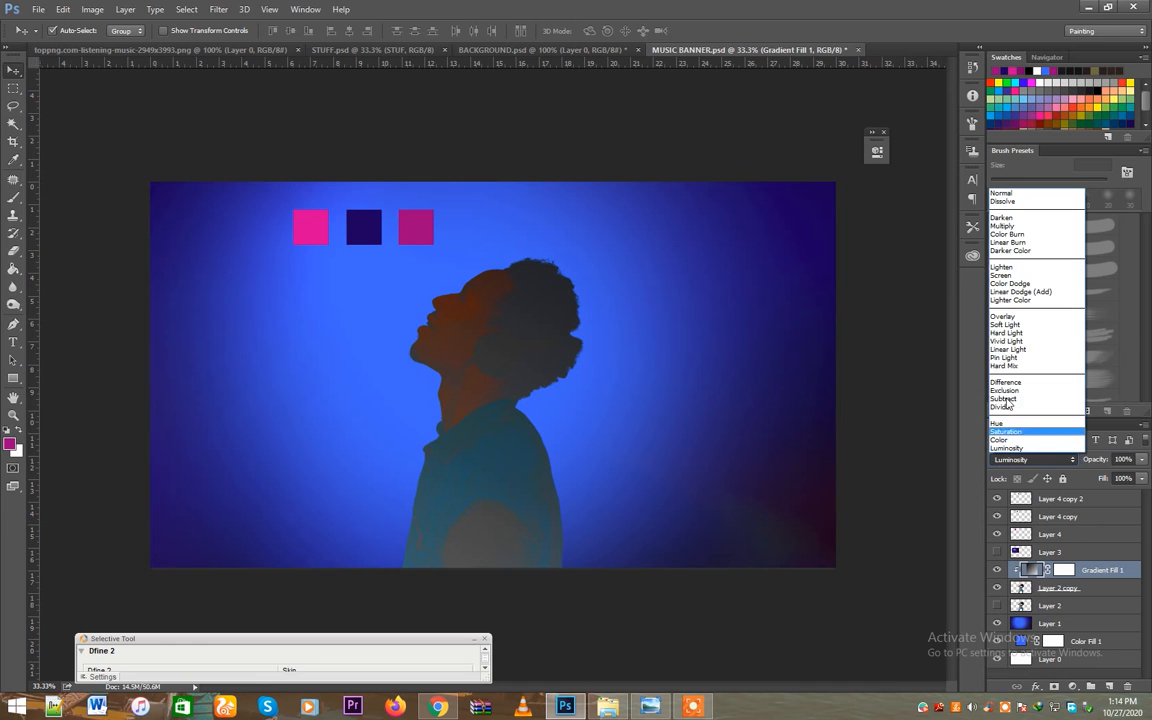
click(930, 312)
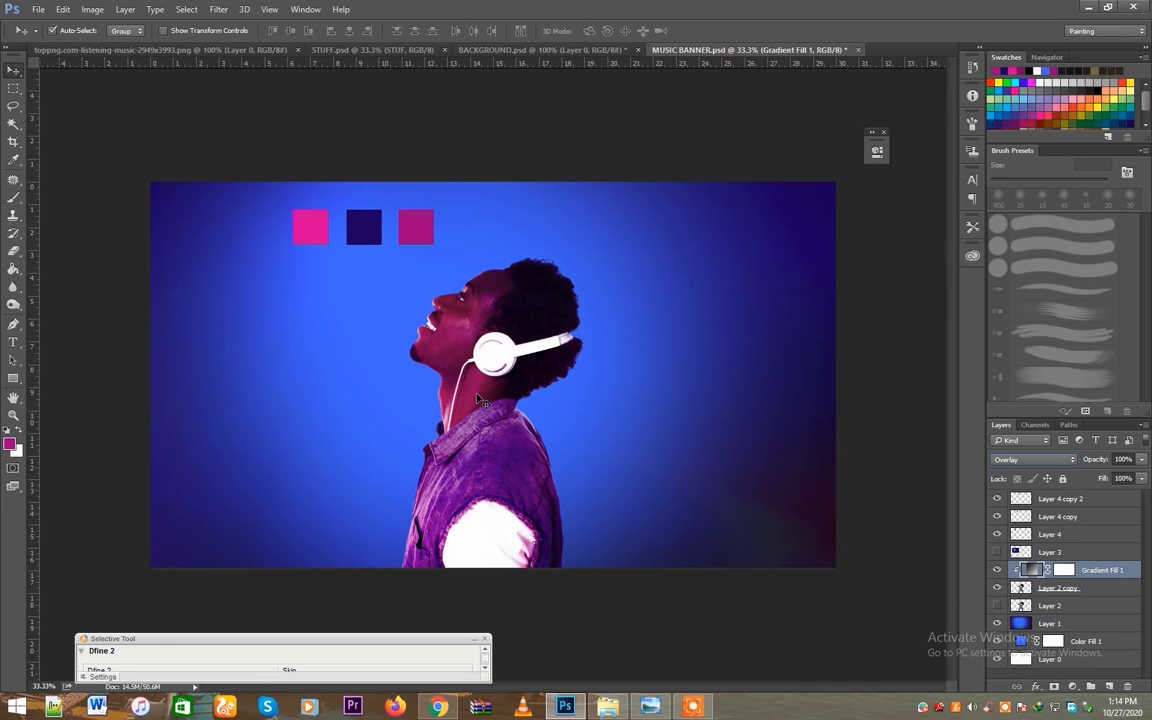
Change the gradient fill's style to Radial and its angle to -57.53°
double_click(1028, 572)
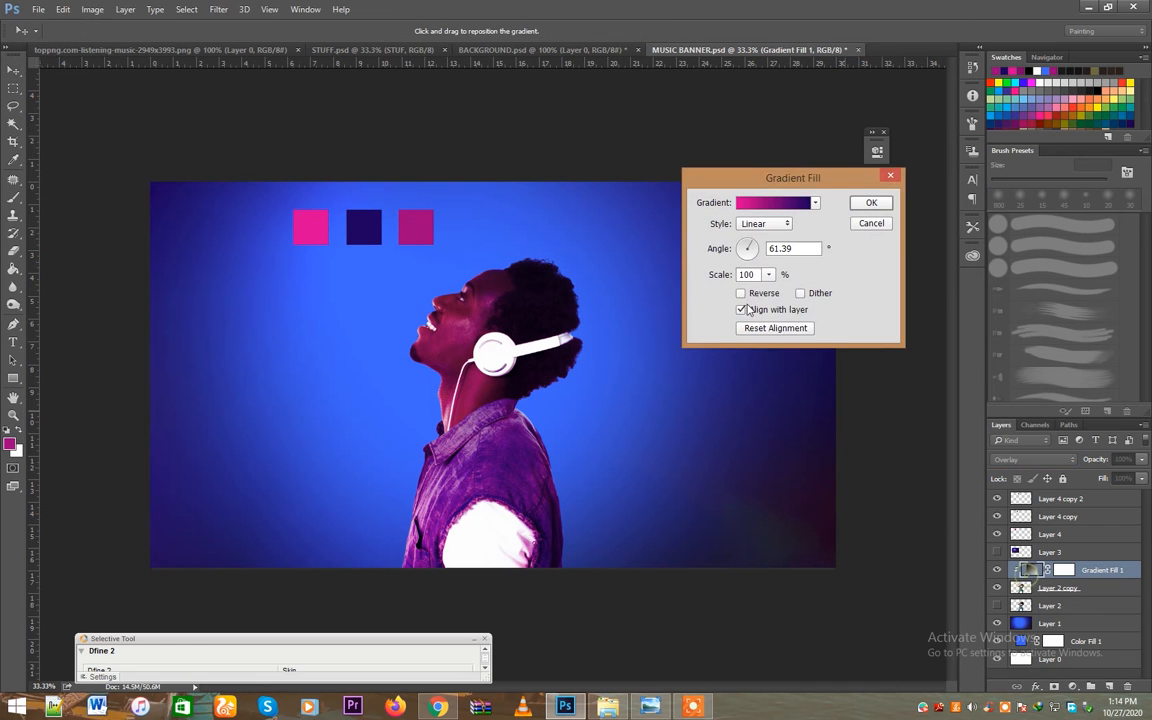
click(765, 224)
click(752, 246)
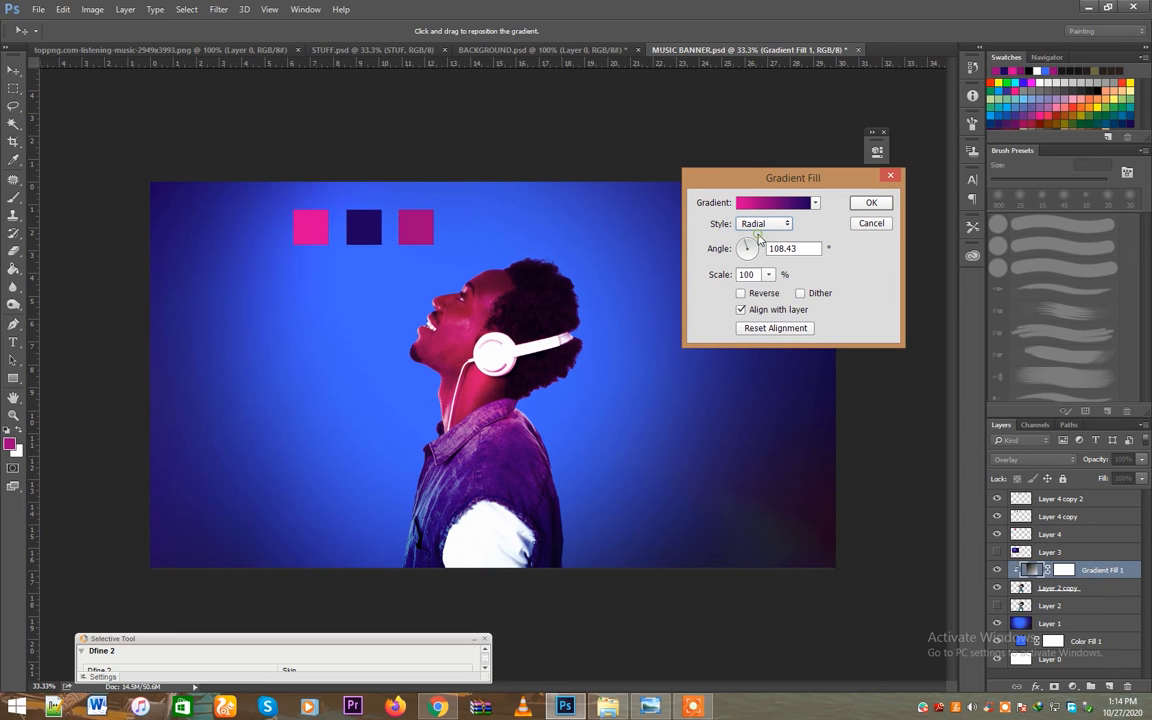
mouse_move(744, 262)
mouse_down()
mouse_move(748, 249)
mouse_move(753, 262)
mouse_up()
click(870, 202)
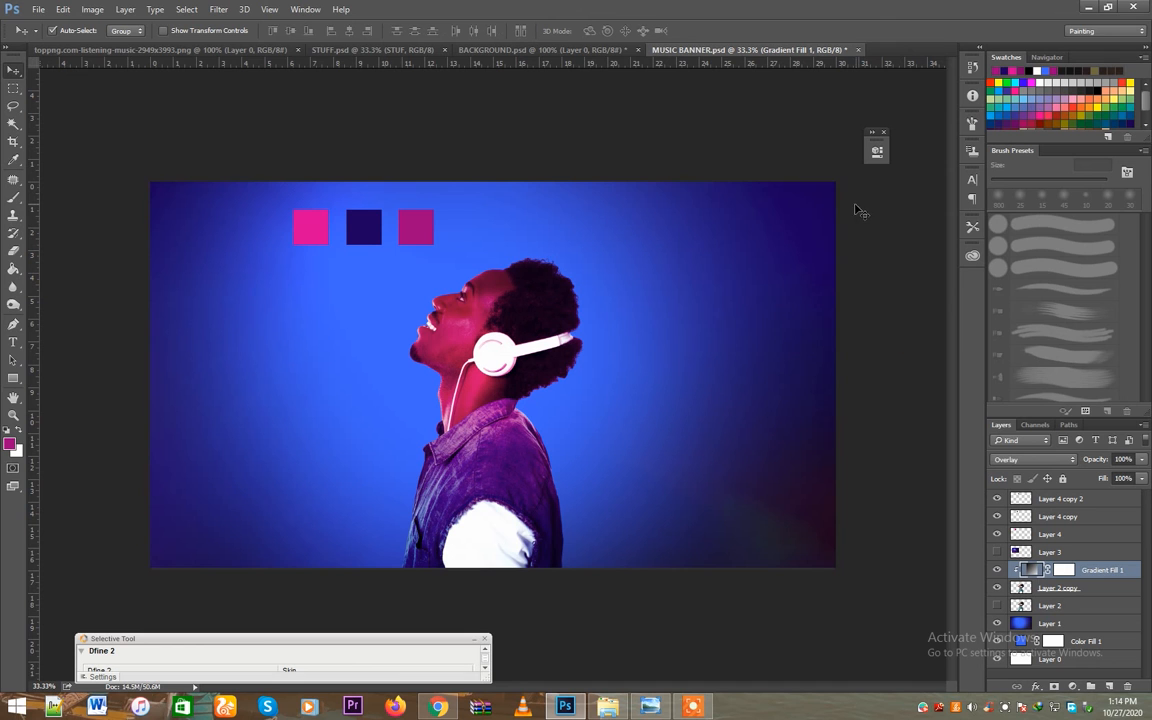
Change the gradient fill's style to Linear and apply it
double_click(1032, 570)
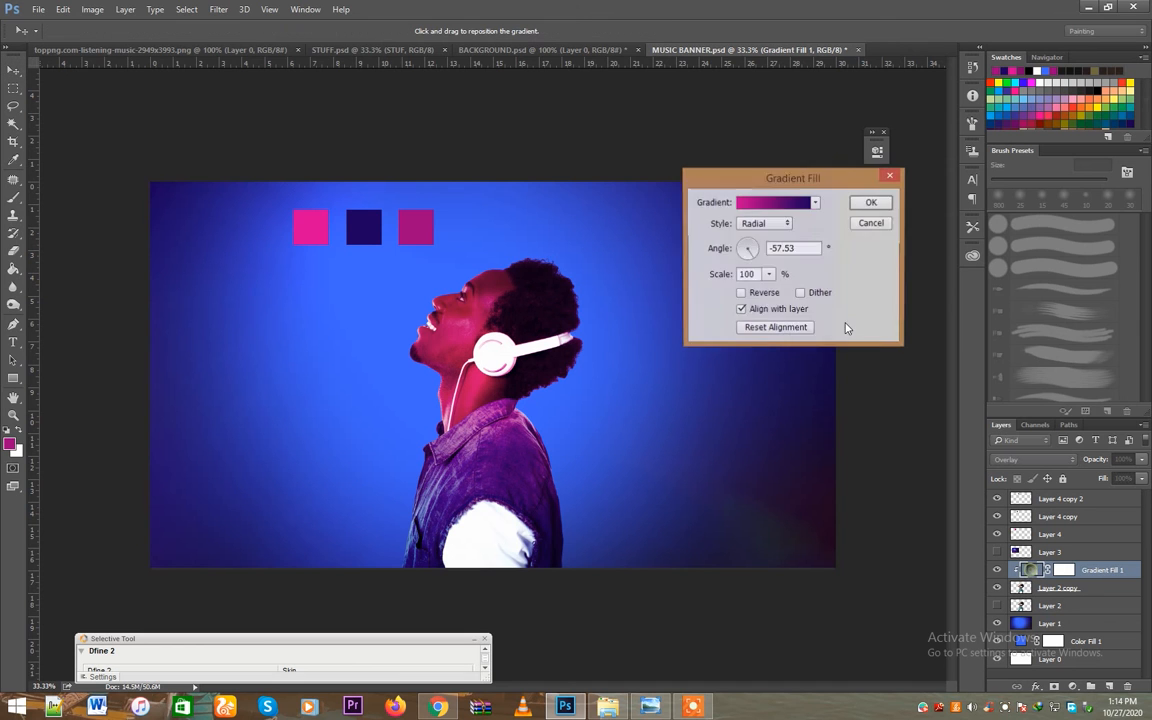
click(763, 223)
click(759, 238)
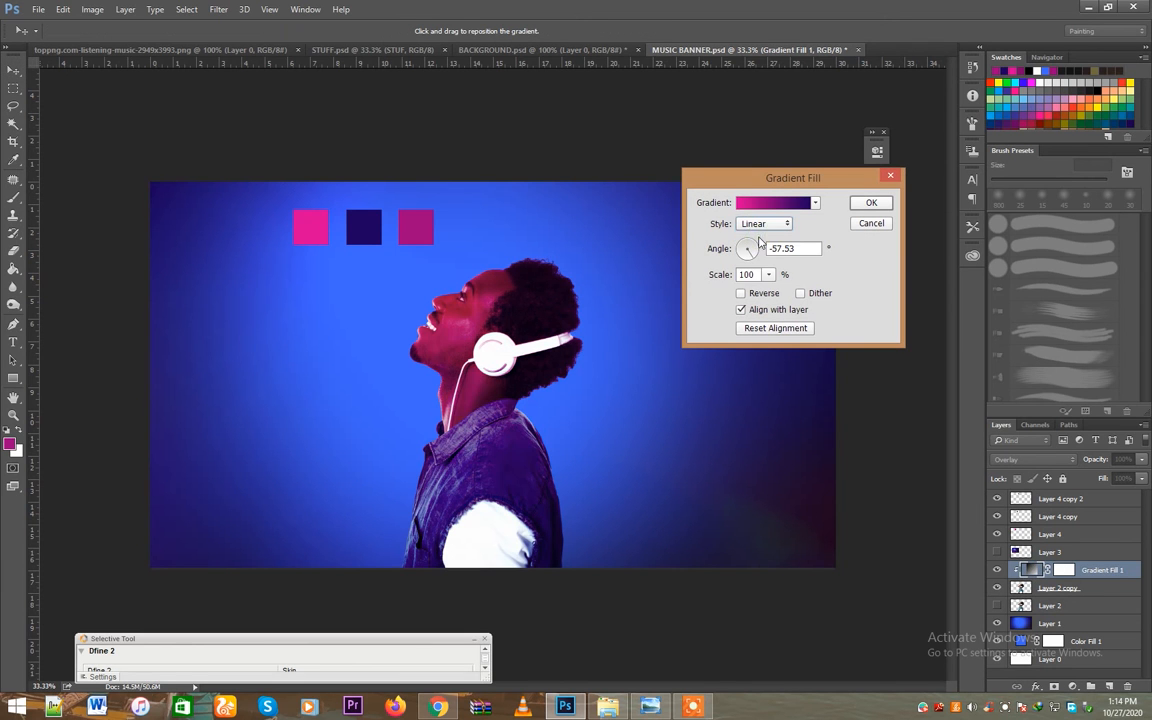
click(860, 204)
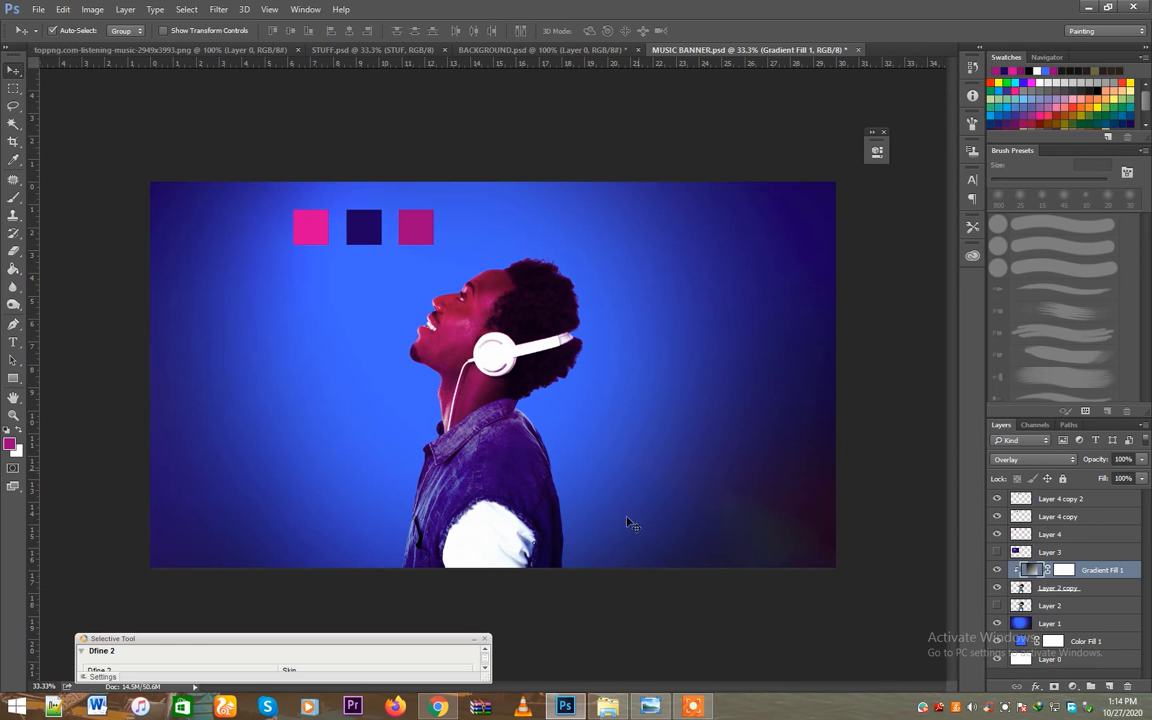
Paint a soft 600 px stroke in the sampled bright pink down the man's front on a new layer and clip it to him
click(1109, 688)
key(i)
click(276, 210)
key(b)
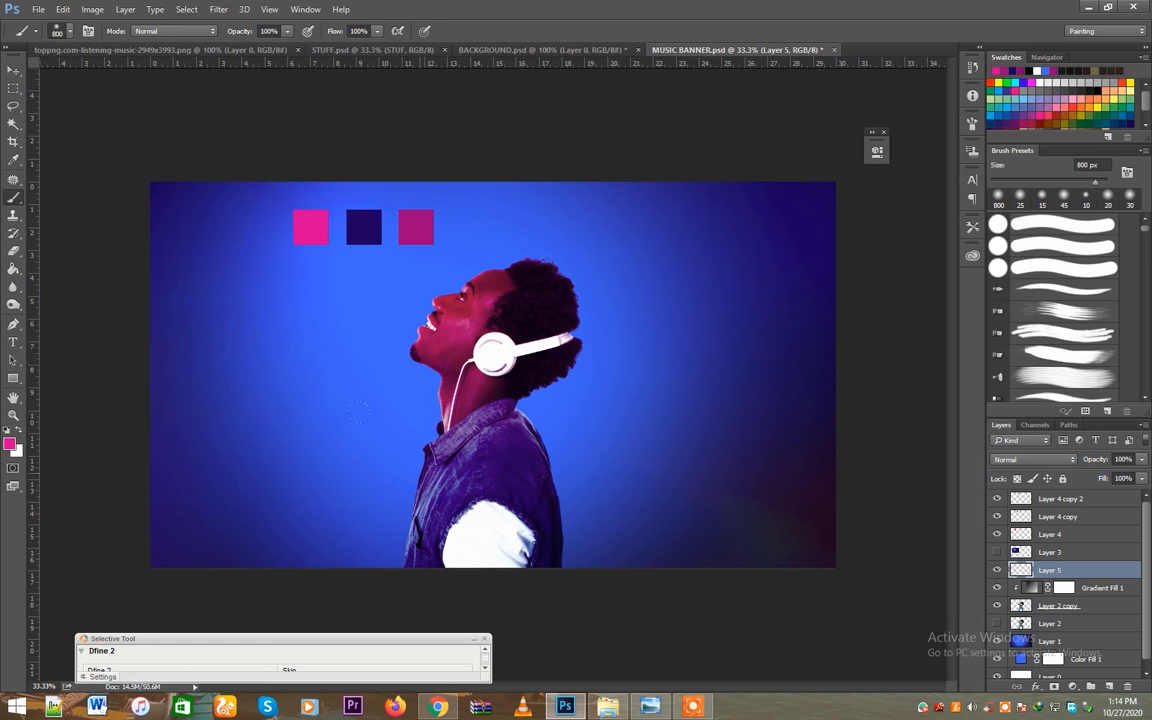
mouse_move(380, 497)
mouse_down()
mouse_move(411, 307)
mouse_move(445, 246)
mouse_move(475, 250)
mouse_up()
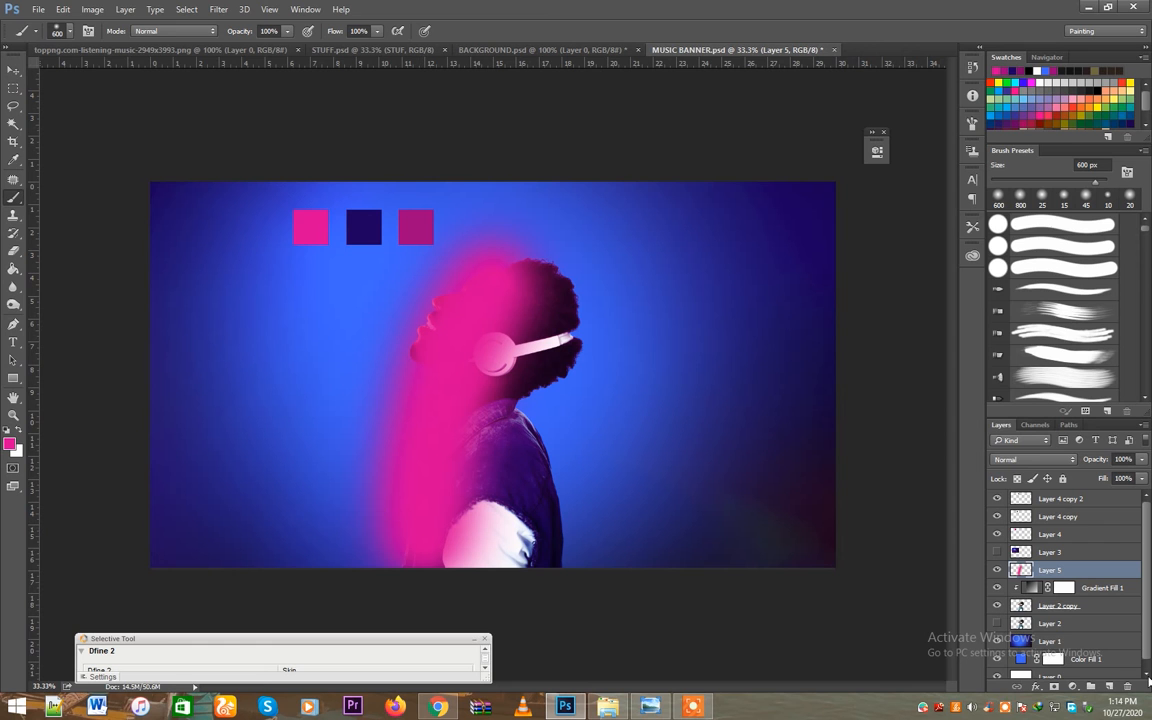
right_click(1076, 580)
click(948, 317)
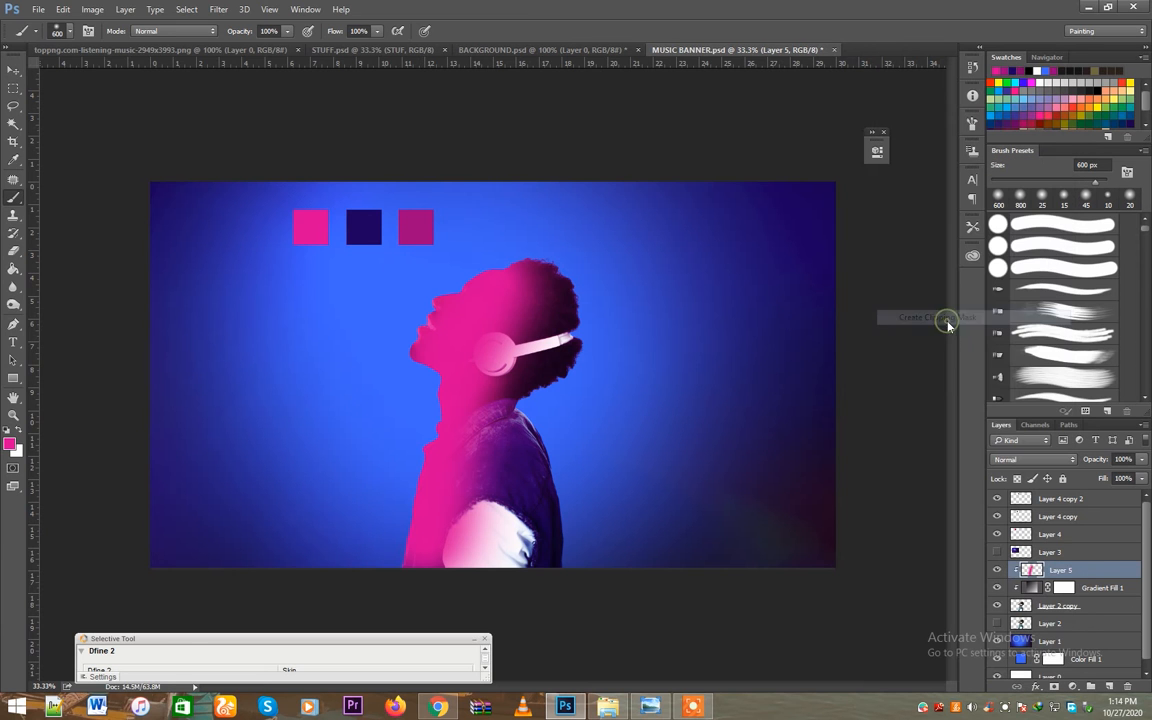
Try the Color and Soft Light blend modes on the clipped pink stroke layer and compare Soft Light at 52% opacity with the layer hidden
click(1033, 459)
click(1000, 440)
click(1033, 459)
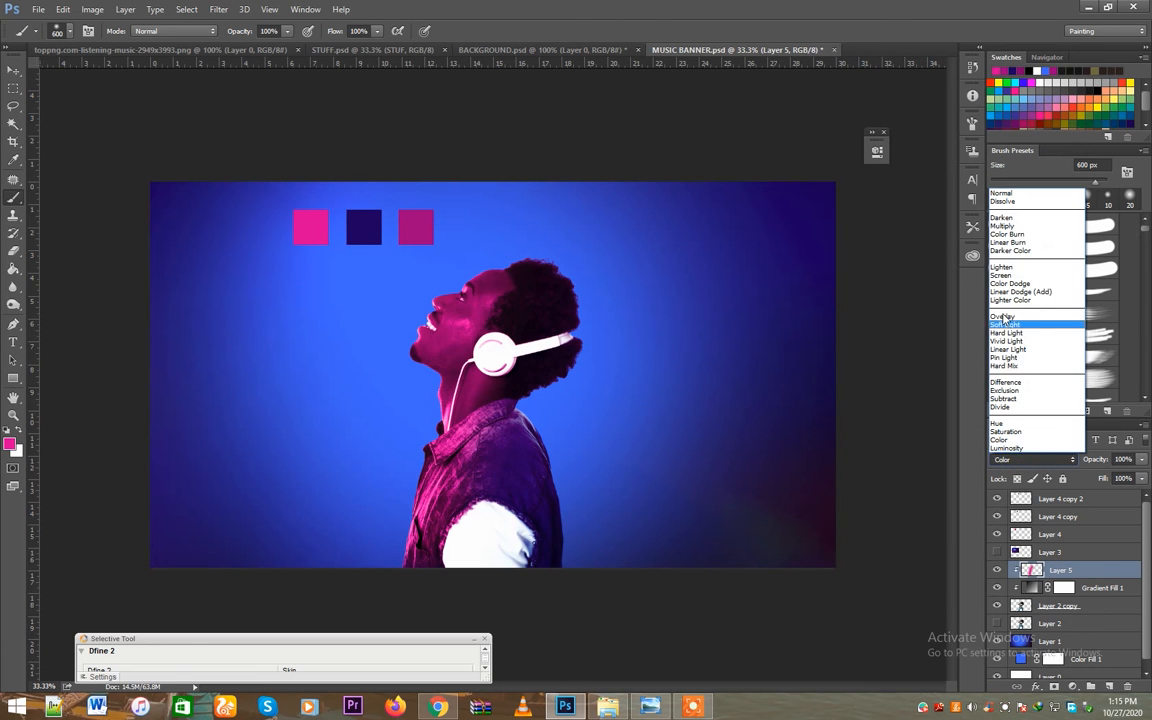
click(998, 325)
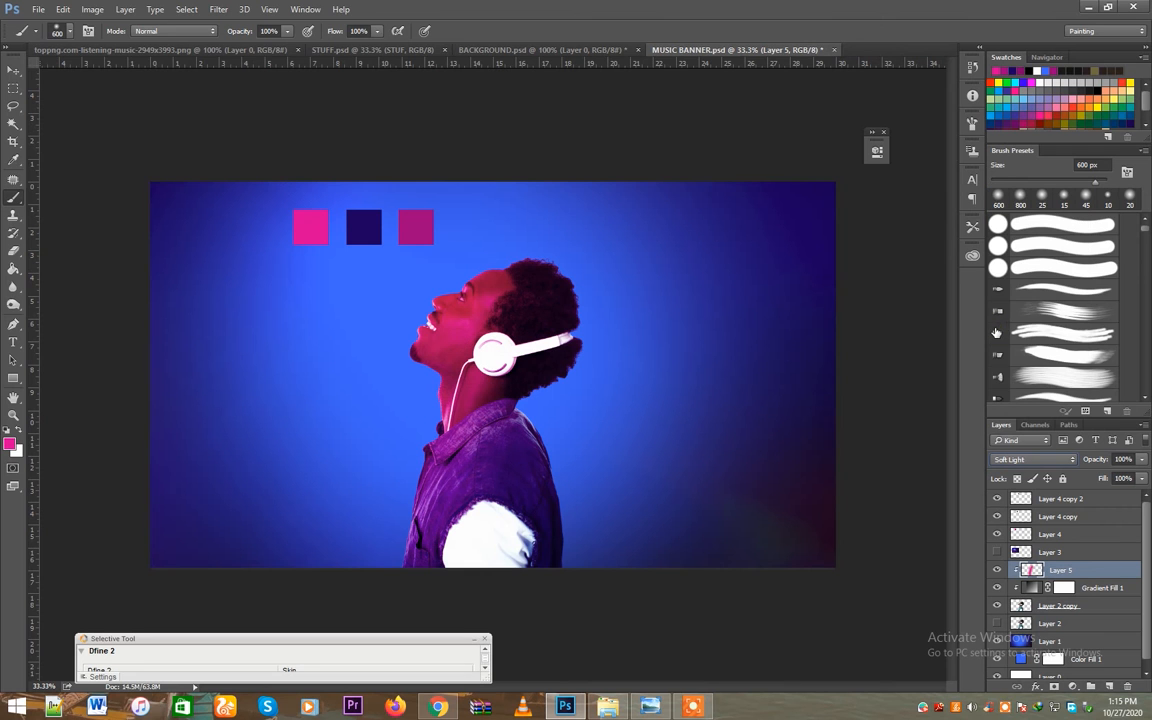
click(1142, 459)
drag(1141, 478, 1109, 480)
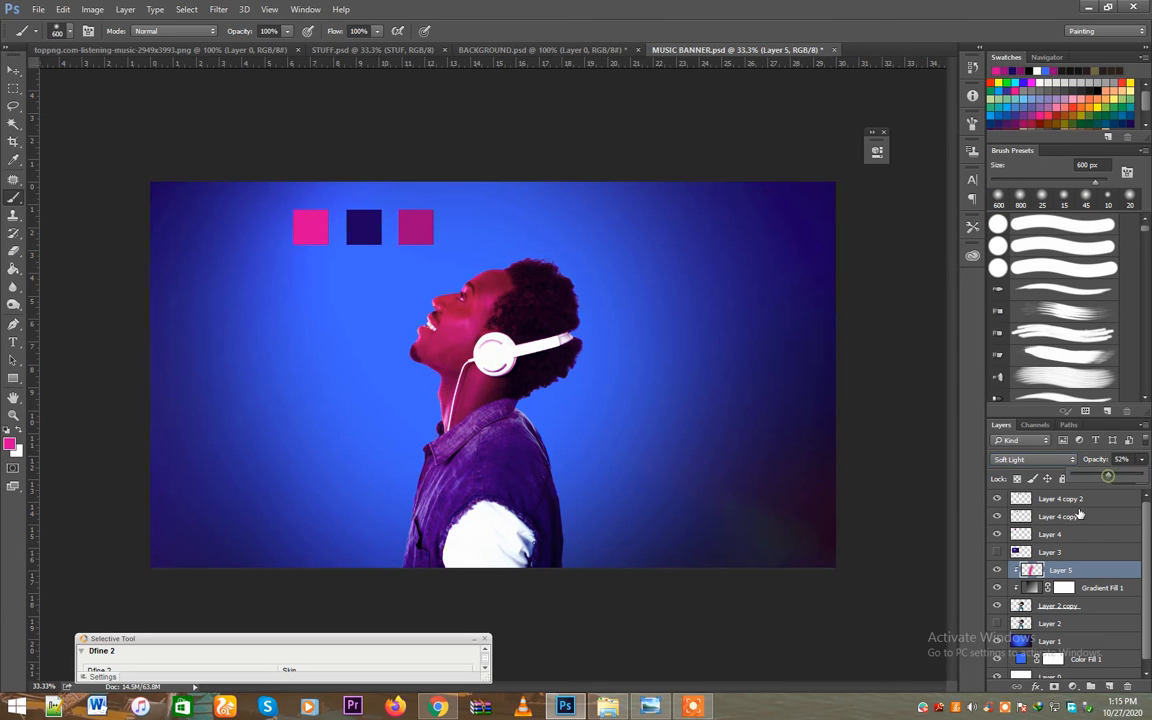
click(997, 570)
click(997, 570)
click(997, 570)
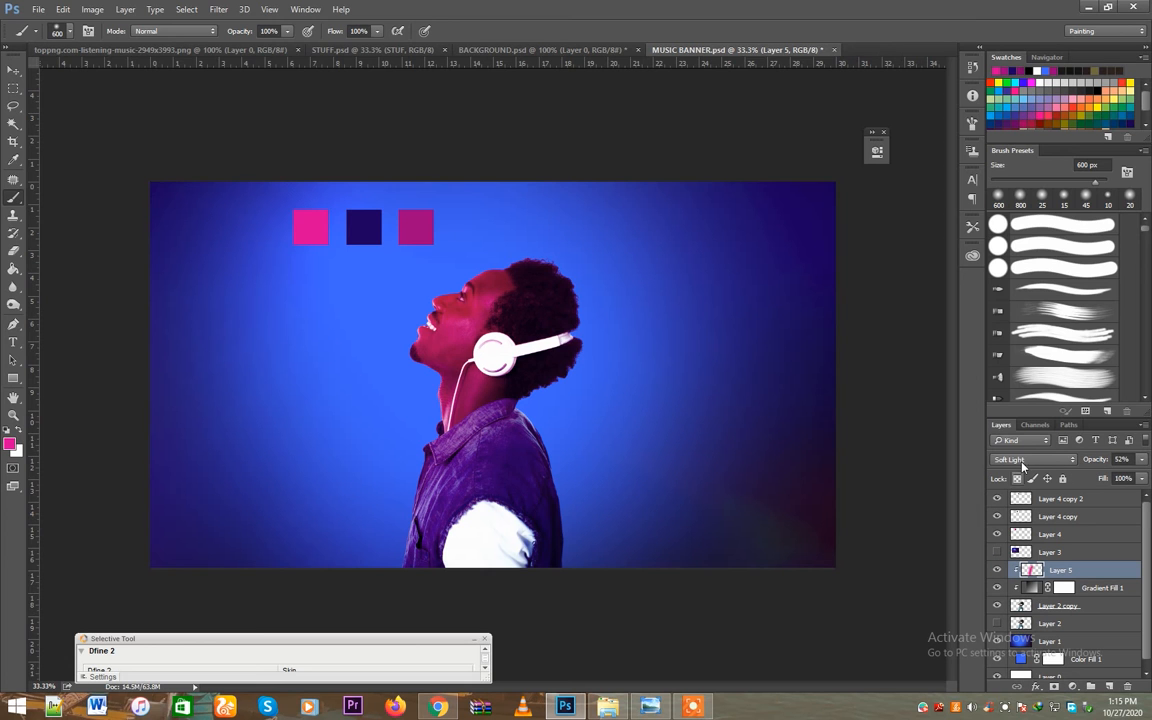
Set the clipped pink stroke layer's blend mode to Color and its opacity to 100%
click(1025, 459)
click(1006, 440)
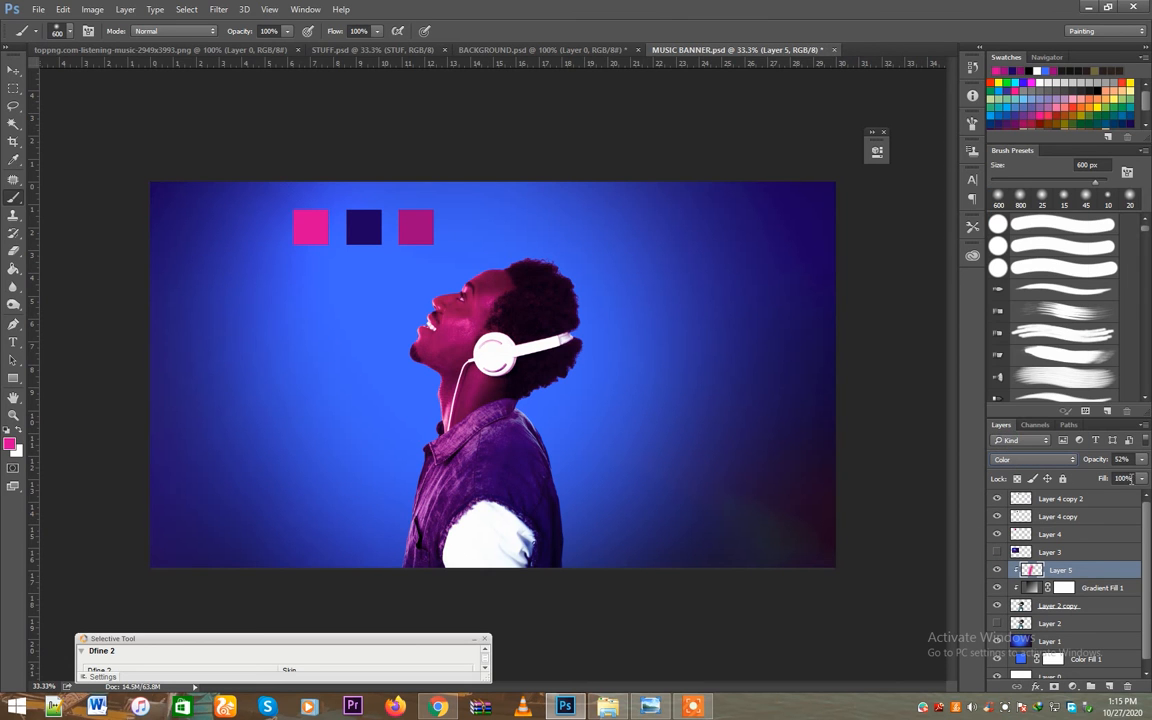
click(1144, 460)
drag(1109, 478, 1147, 478)
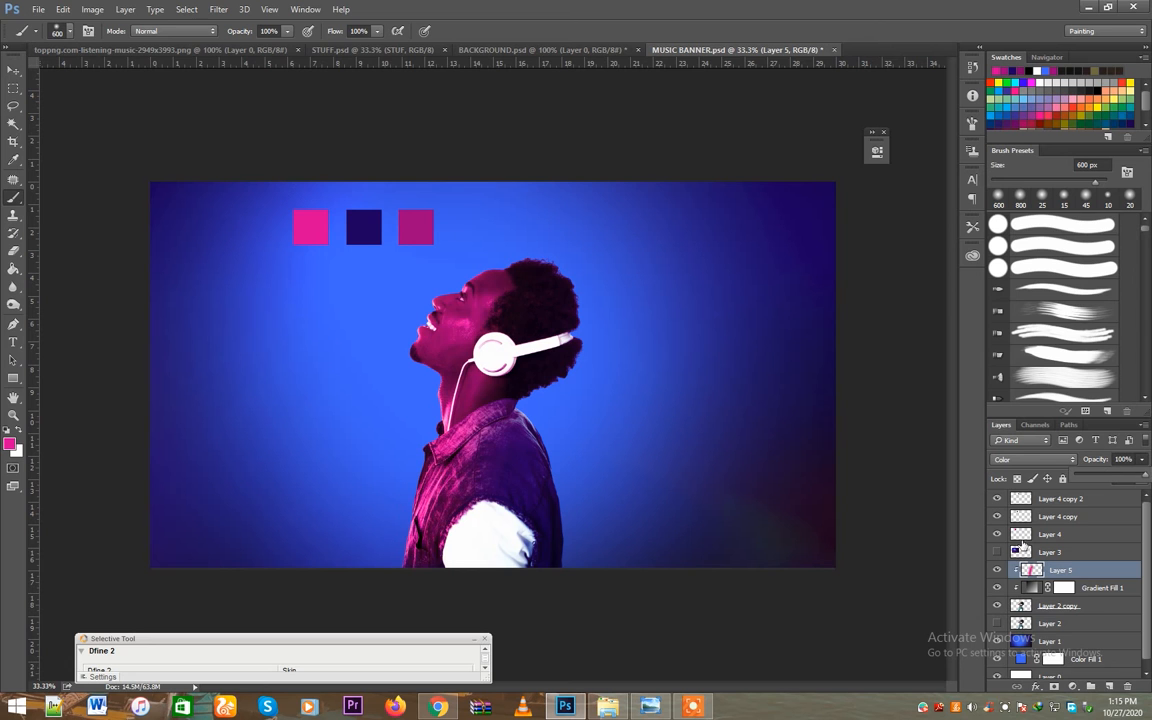
Paint a soft 600 px stroke in the sampled navy down the man's back on a new layer and clip it to him
click(1109, 686)
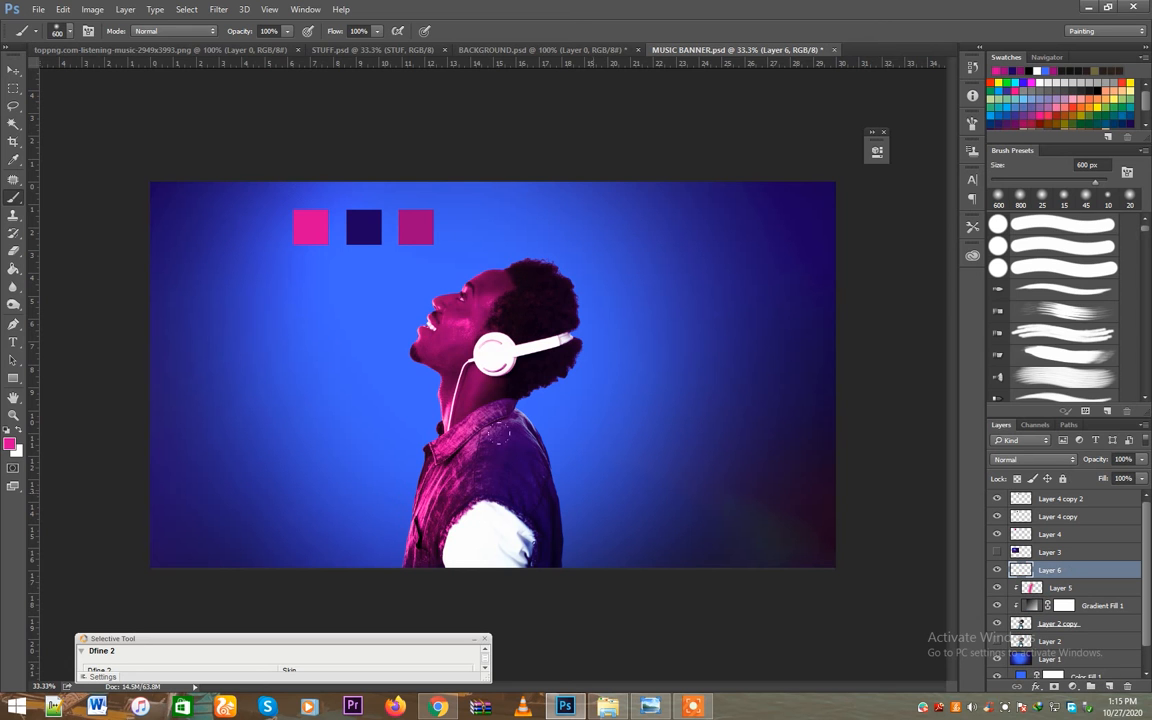
alt+click(365, 224)
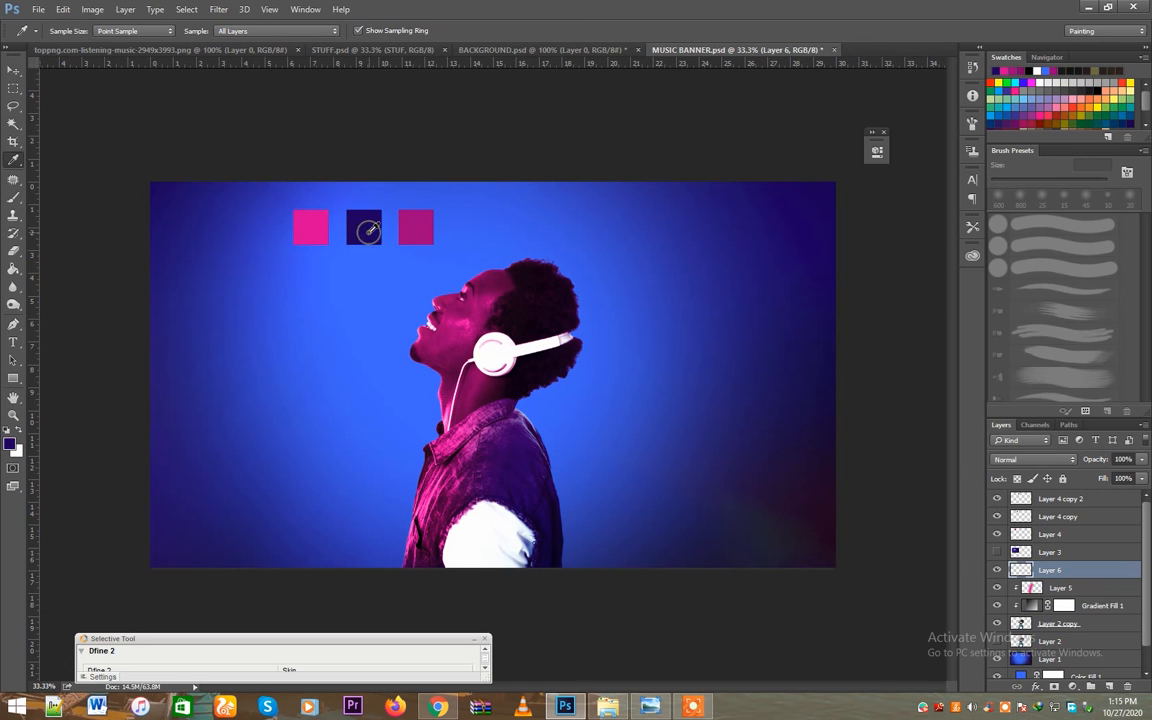
mouse_move(528, 238)
mouse_down()
mouse_move(500, 350)
mouse_move(493, 522)
mouse_up()
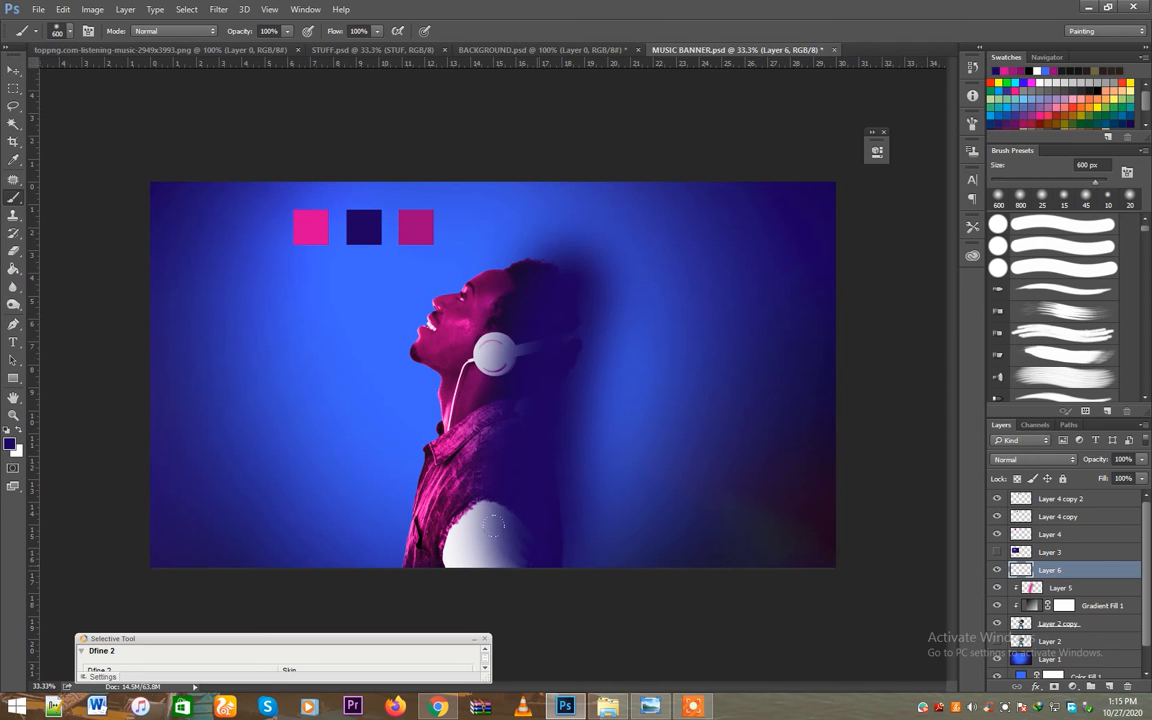
right_click(1063, 575)
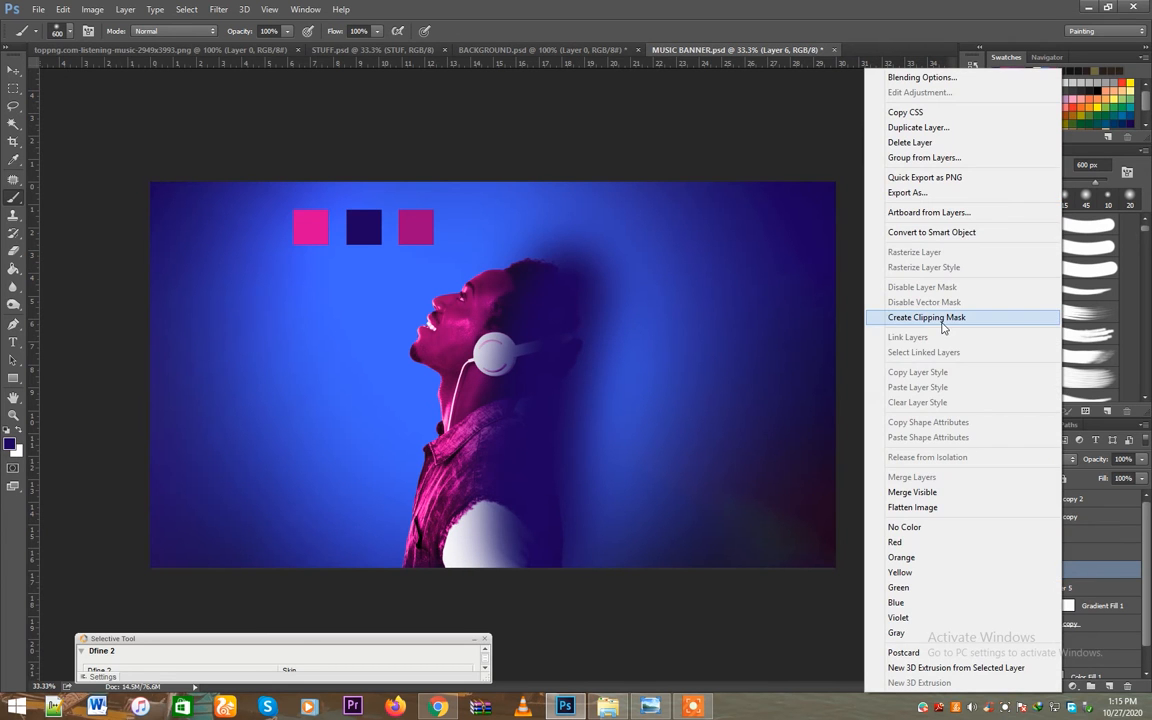
click(941, 322)
Try the Color blend mode on the clipped navy stroke layer and settle on Hue
click(1003, 462)
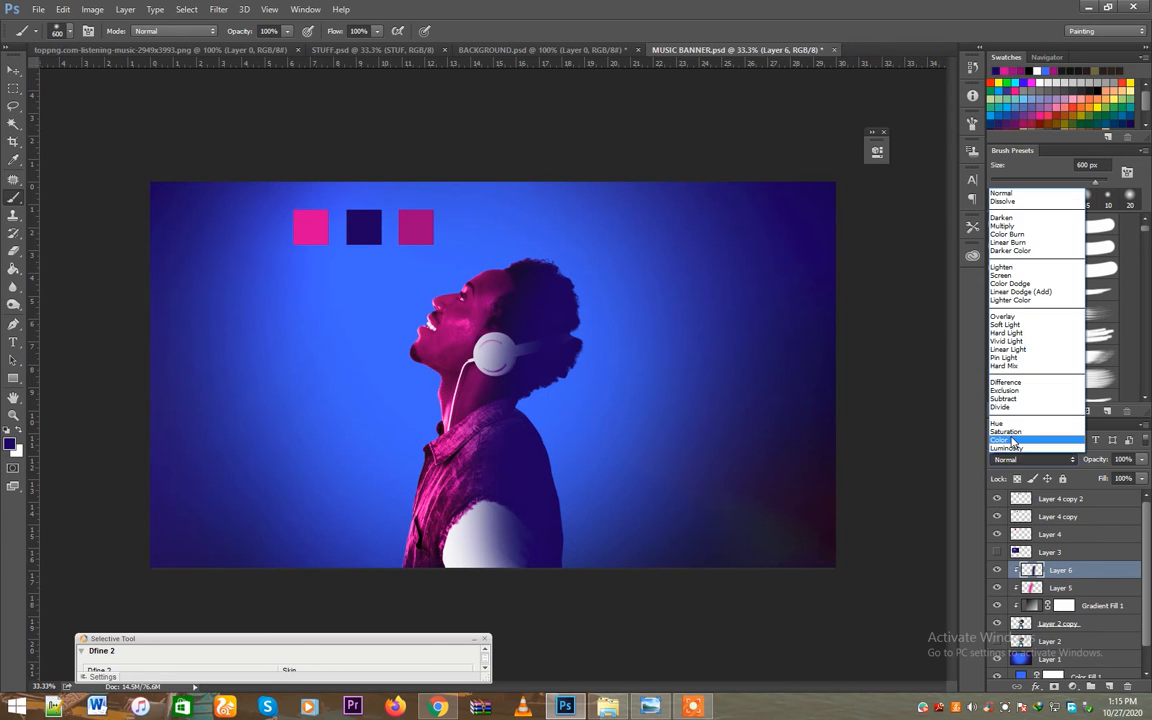
click(1014, 435)
scroll(1011, 461, up, 2)
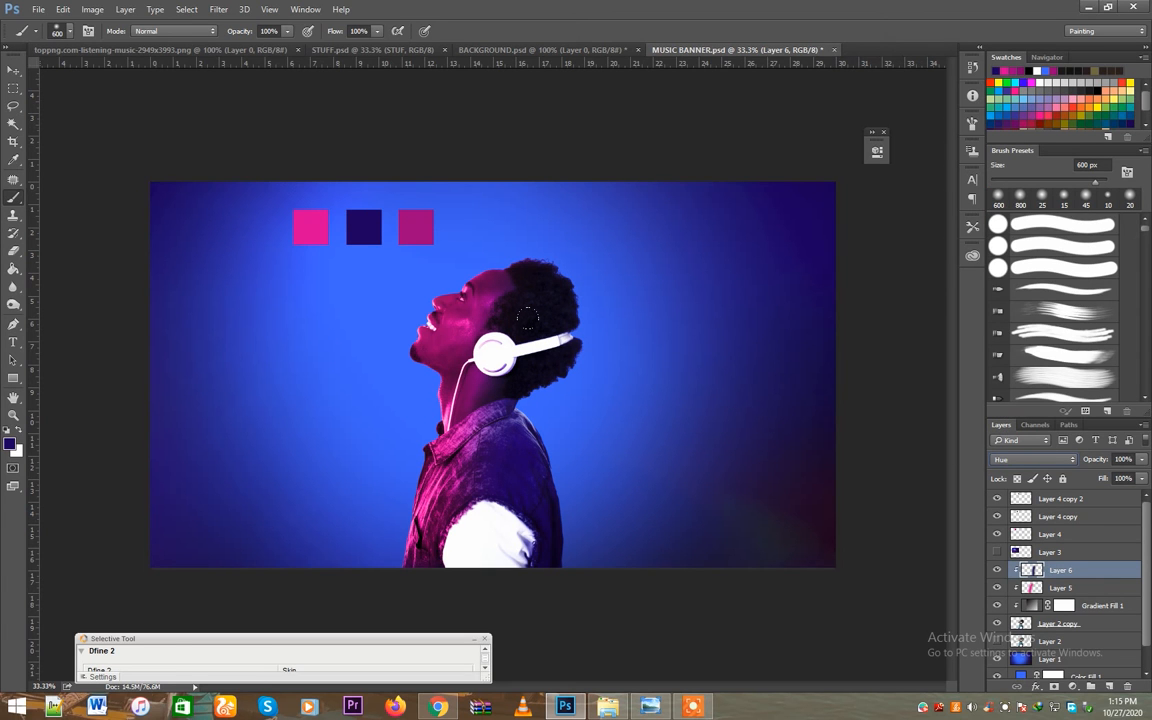
Move the three color swatches further left and, on a new layer, paint a soft 1500 px spot of bright blue over the man's face
click(13, 70)
key(ctrl+s)
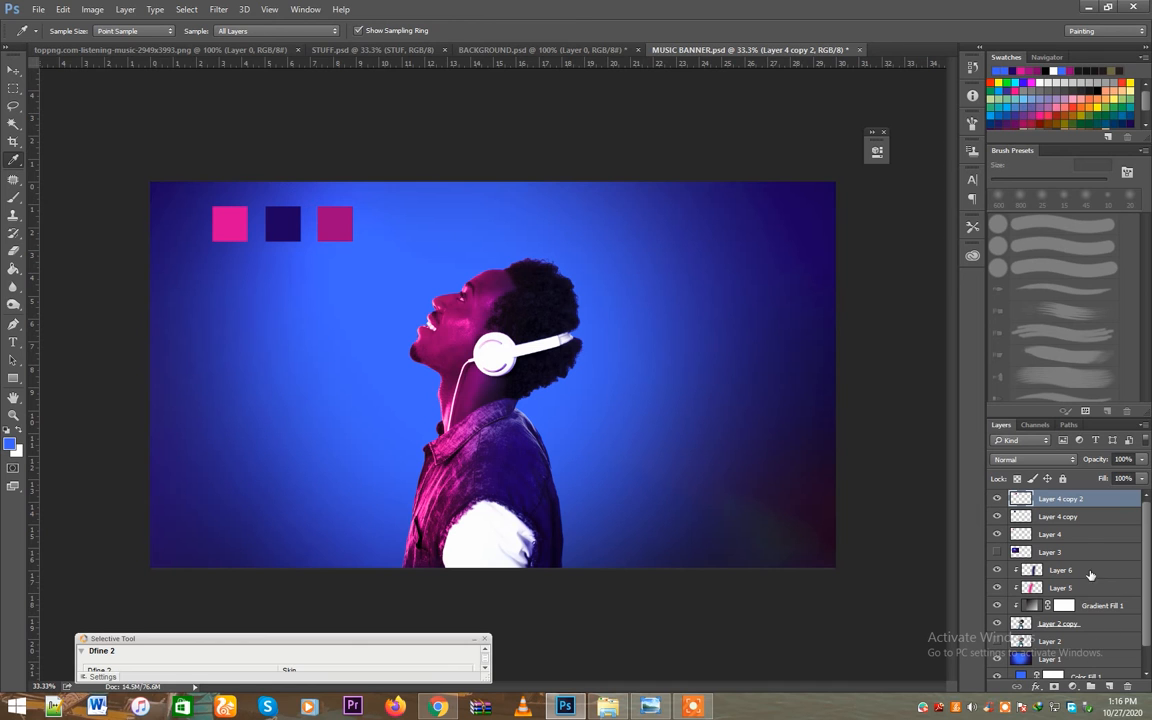
click(1091, 687)
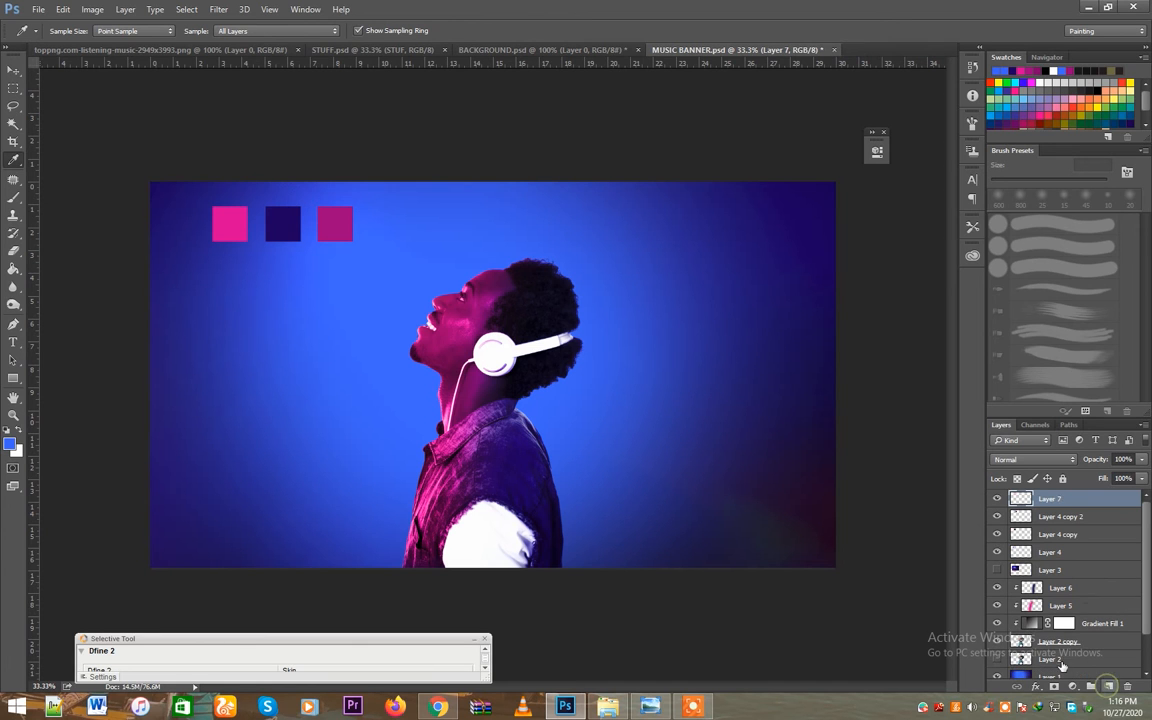
key(b)
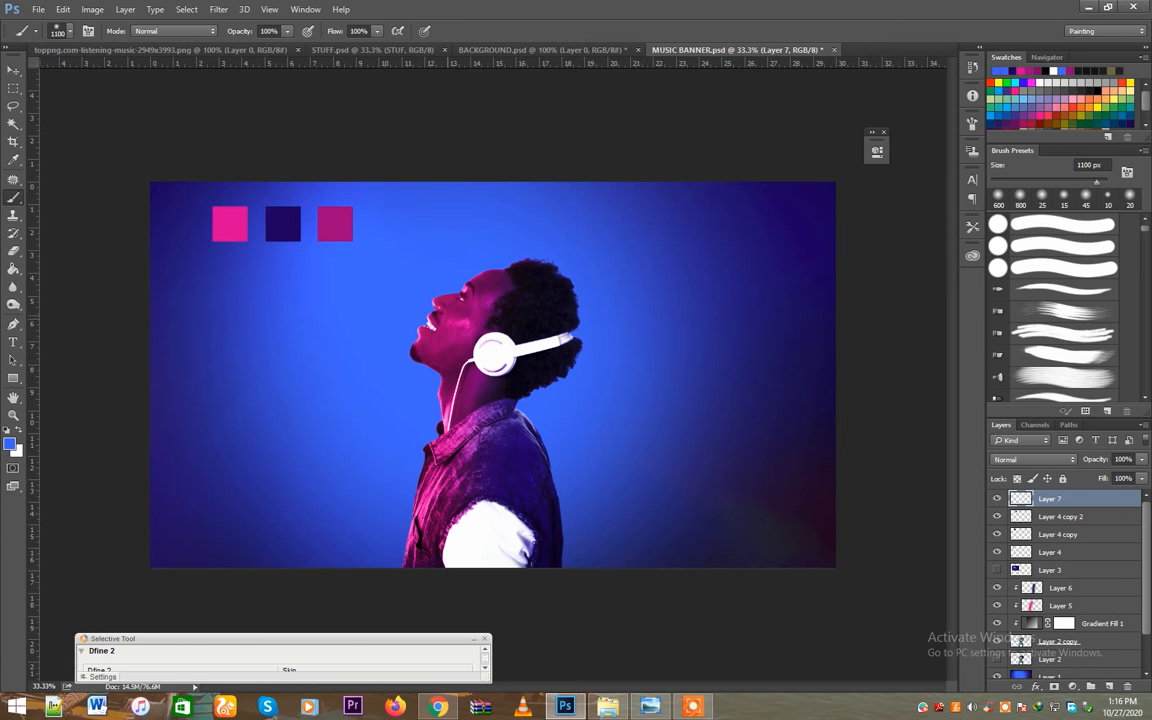
click(450, 325)
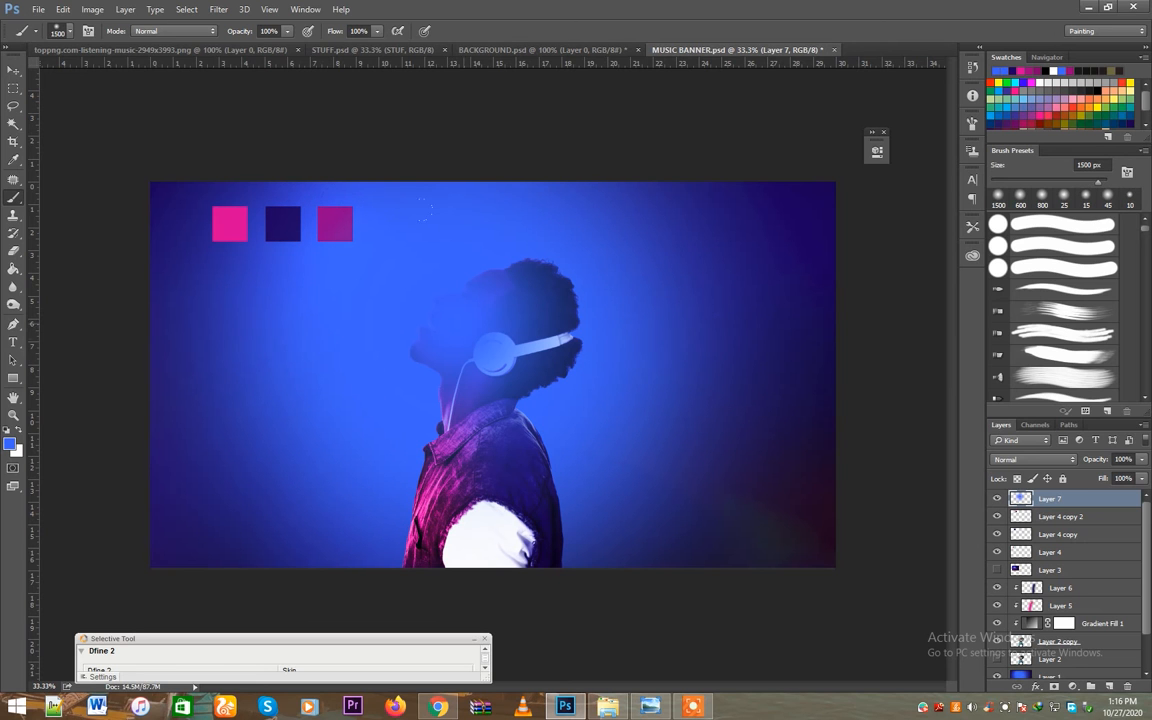
key(v)
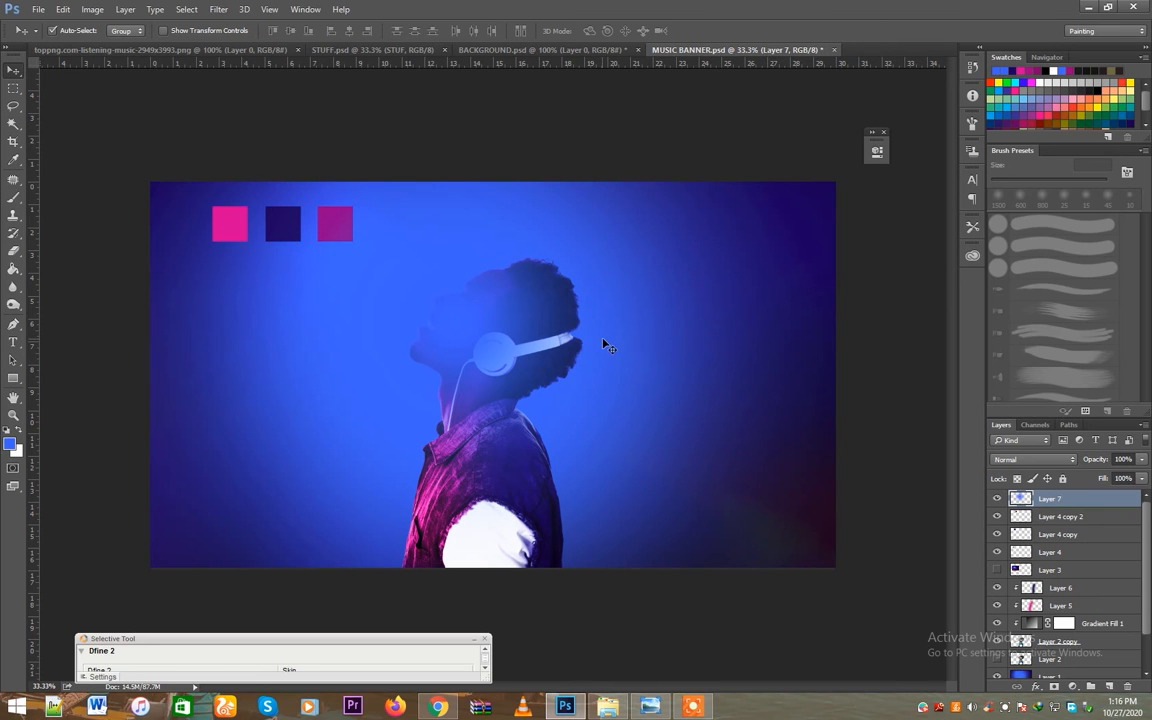
Set the blue glow layer to Screen and place it directly below the man's visible layer, comparing the image with and without it
click(1008, 460)
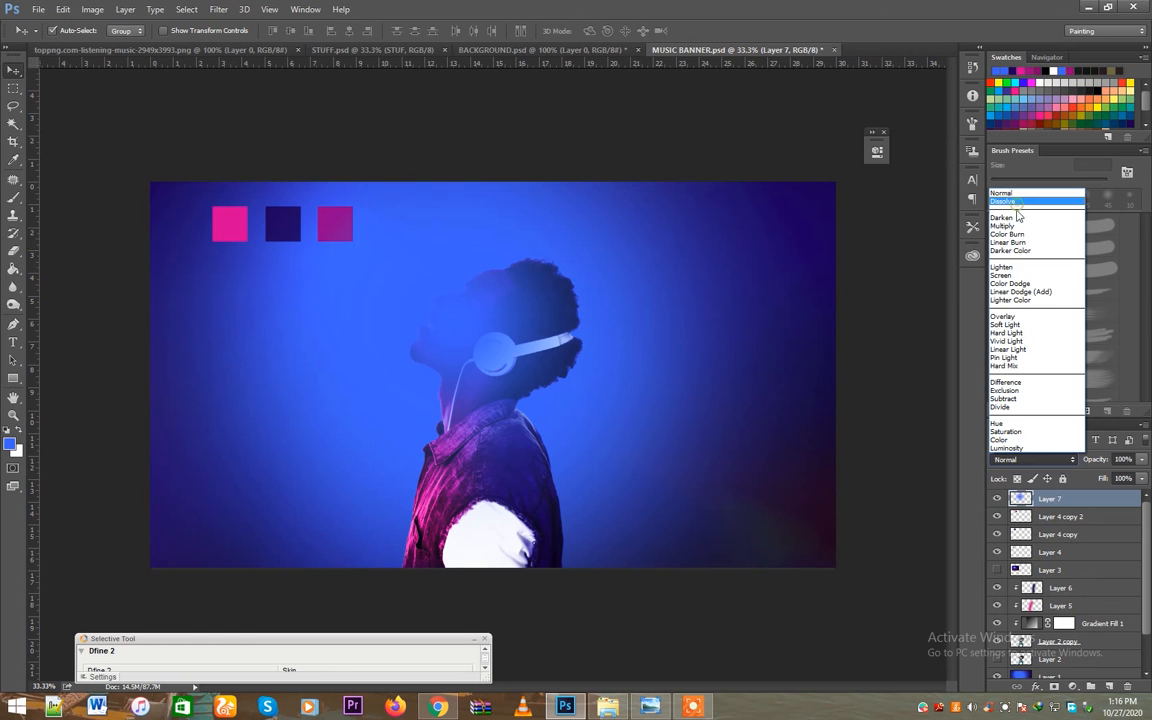
click(1010, 262)
key(ctrl+shift+bracketleft)
key(ctrl+bracketright)
key(ctrl+bracketright)
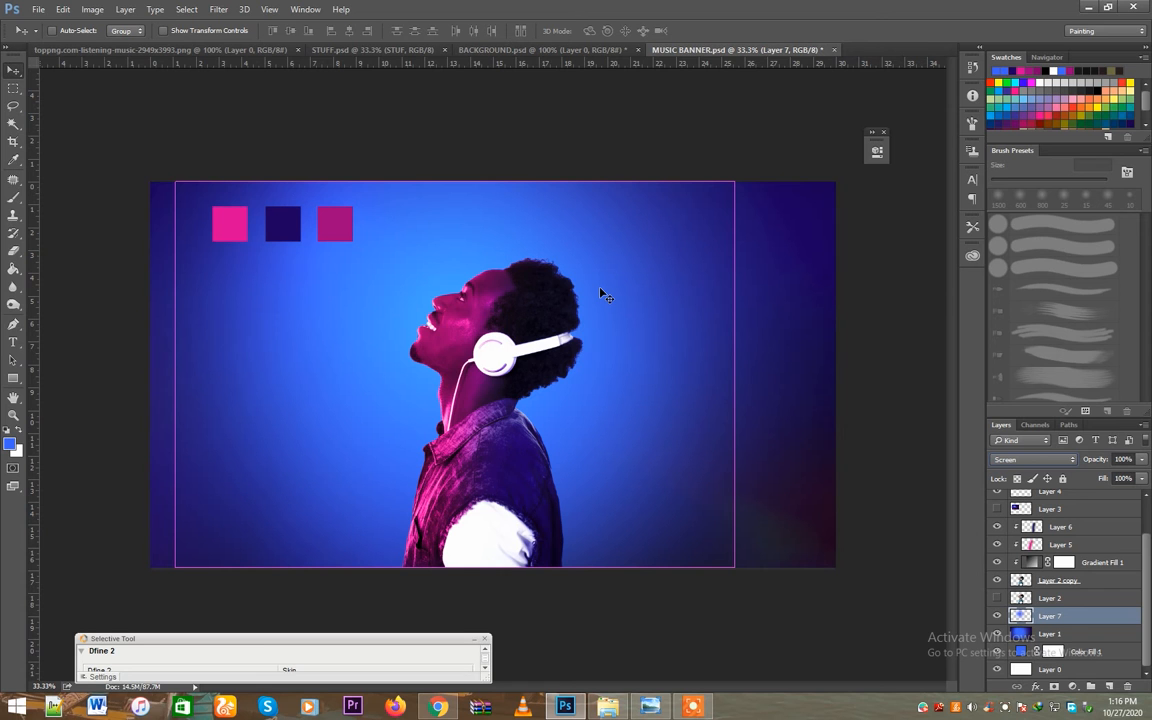
key(ctrl+bracketright)
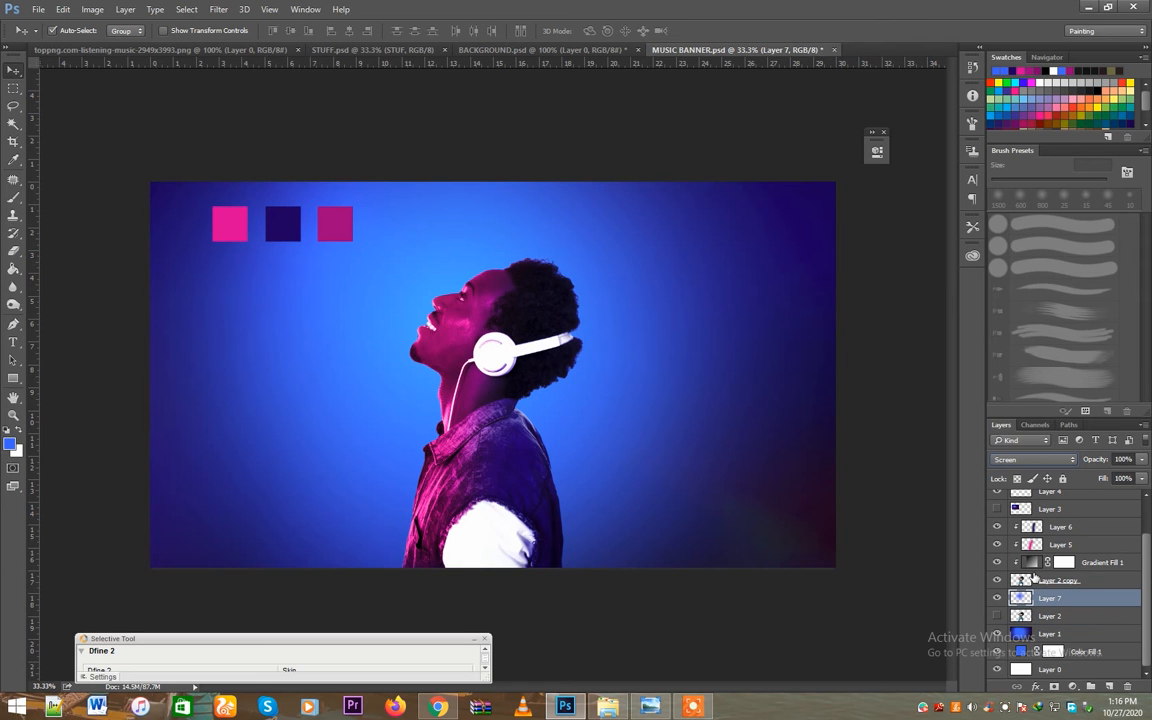
click(995, 598)
click(995, 598)
click(995, 598)
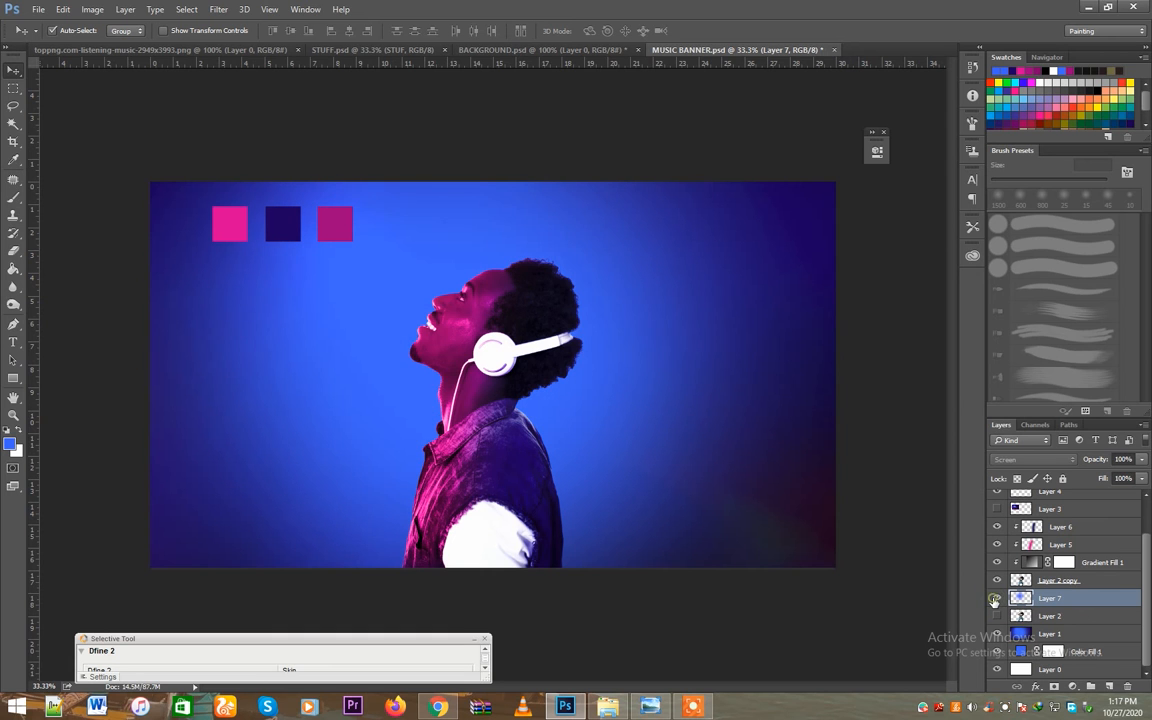
click(995, 598)
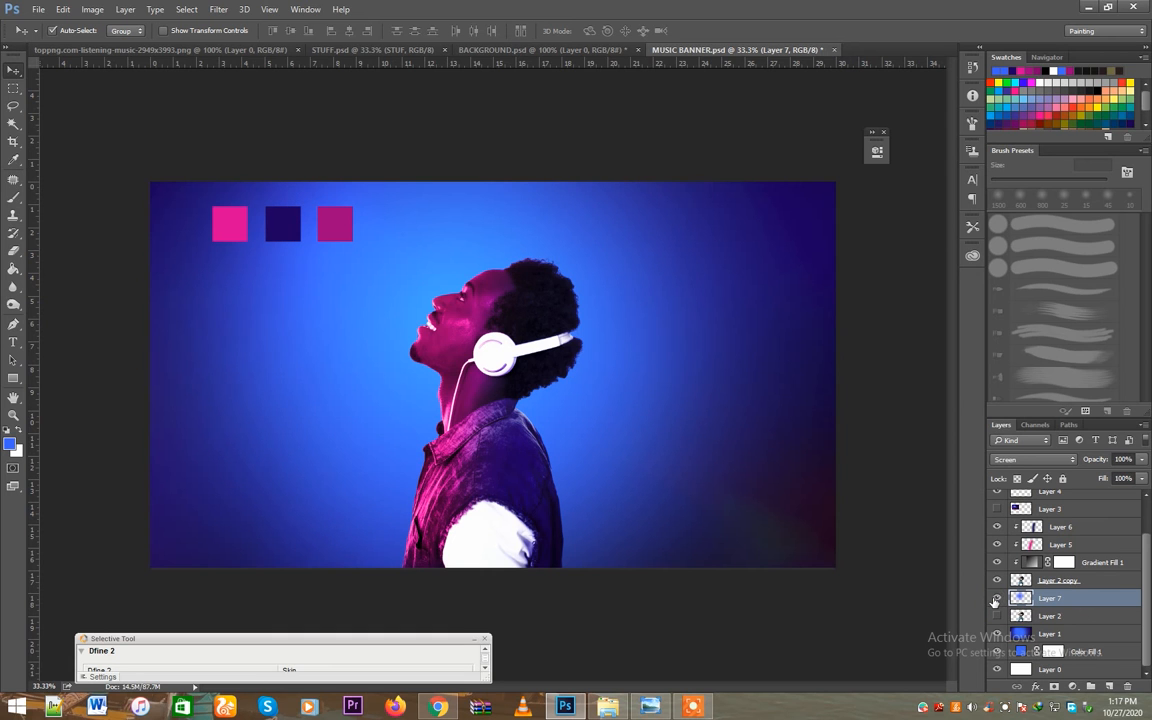
Paint a soft 1500 px glow in the sampled bright pink behind the man's head on a new layer above the blue glow
click(1109, 686)
key(i)
key(alt+i)
click(249, 228)
click(238, 222)
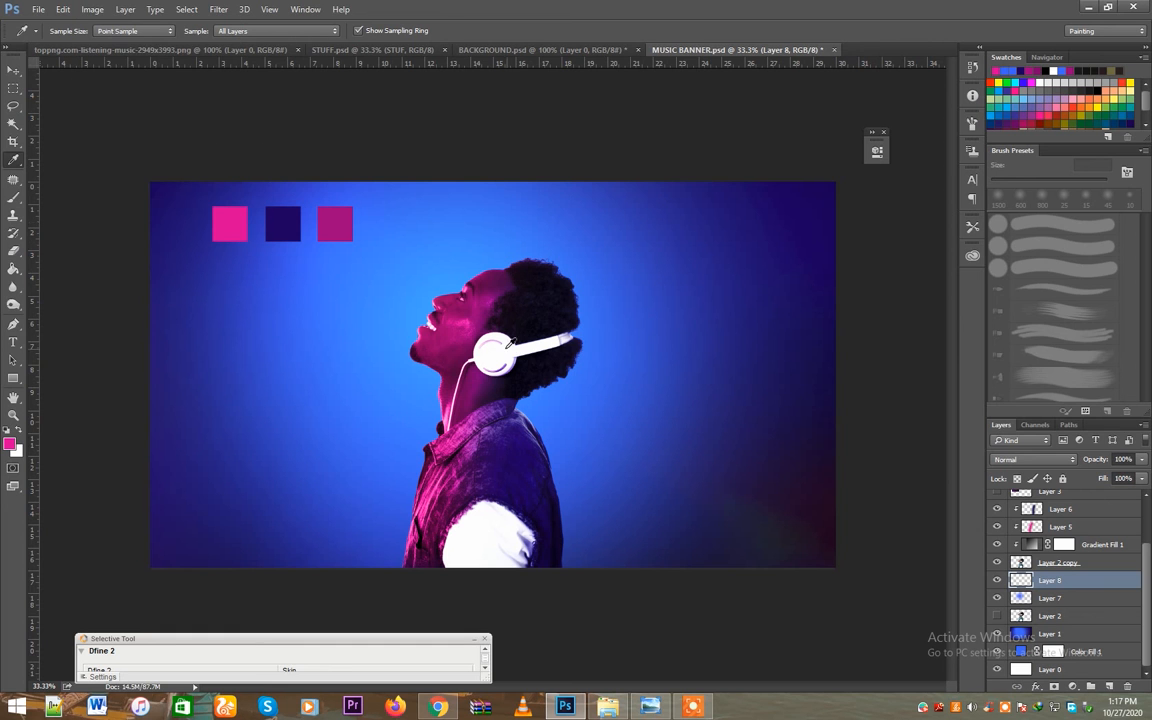
click(13, 197)
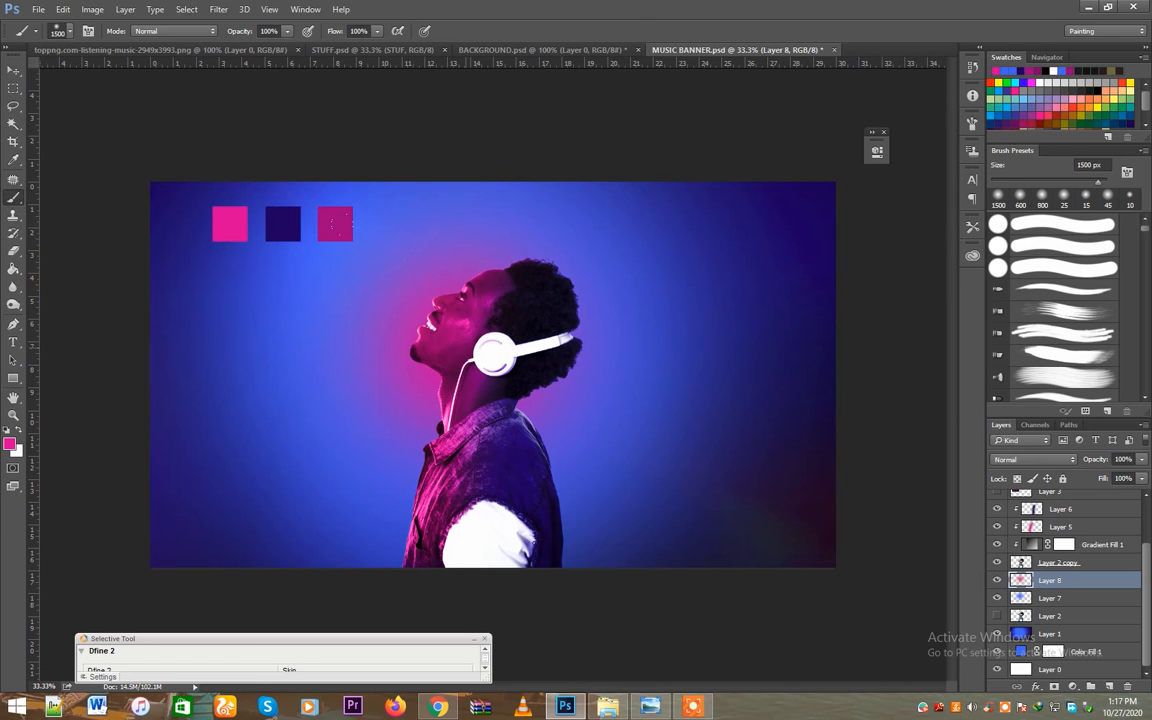
key(alt+v)
key(Escape)
click(13, 69)
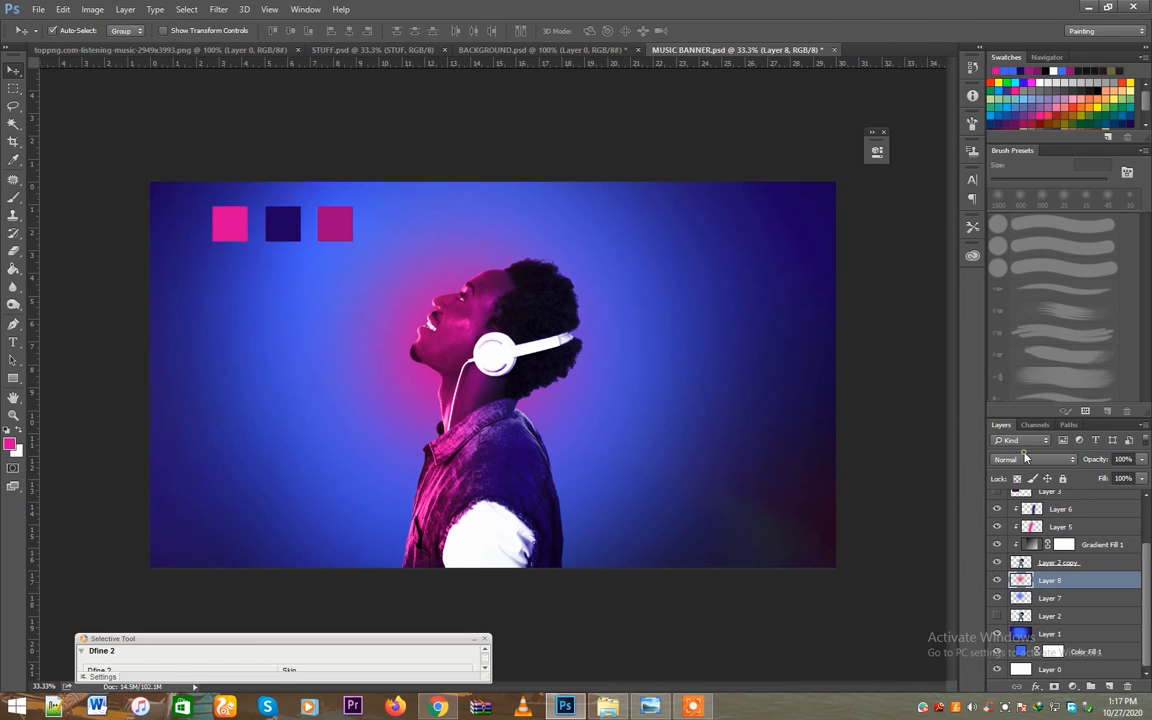
Try the Luminosity and Lighten blend modes on the pink glow layer, settle on Linear Dodge (Add), and compare with the layer hidden
scroll(1024, 459, up, 2)
scroll(1022, 460, down, 1)
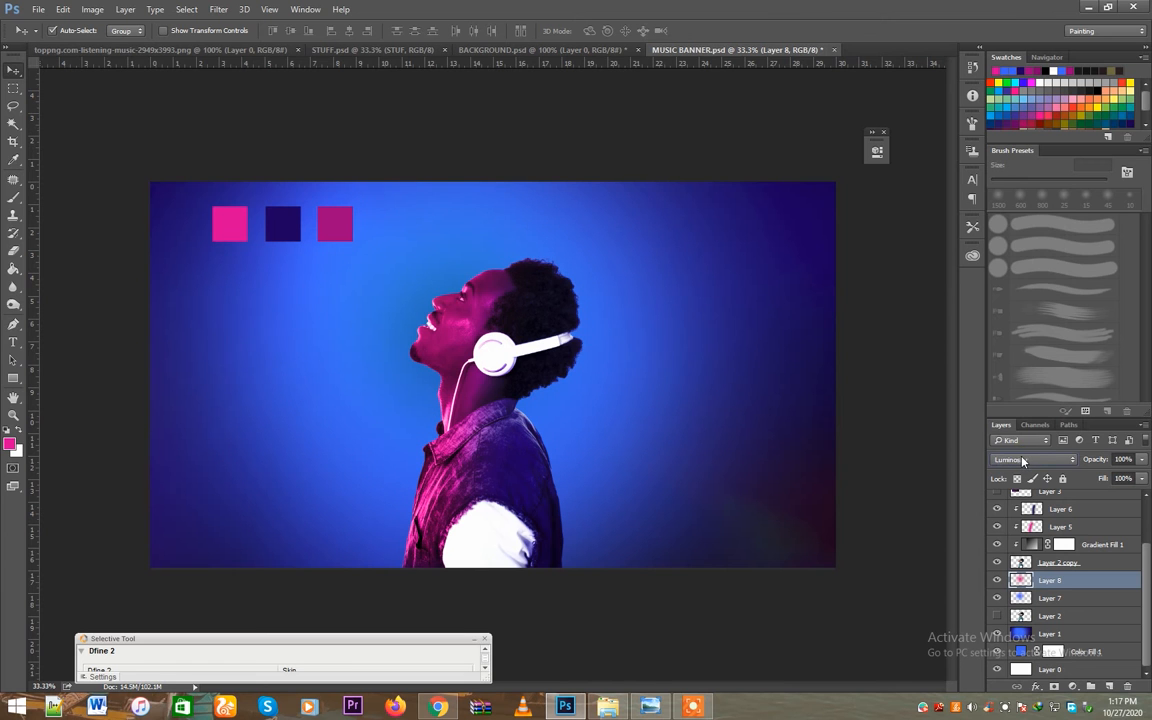
click(1022, 460)
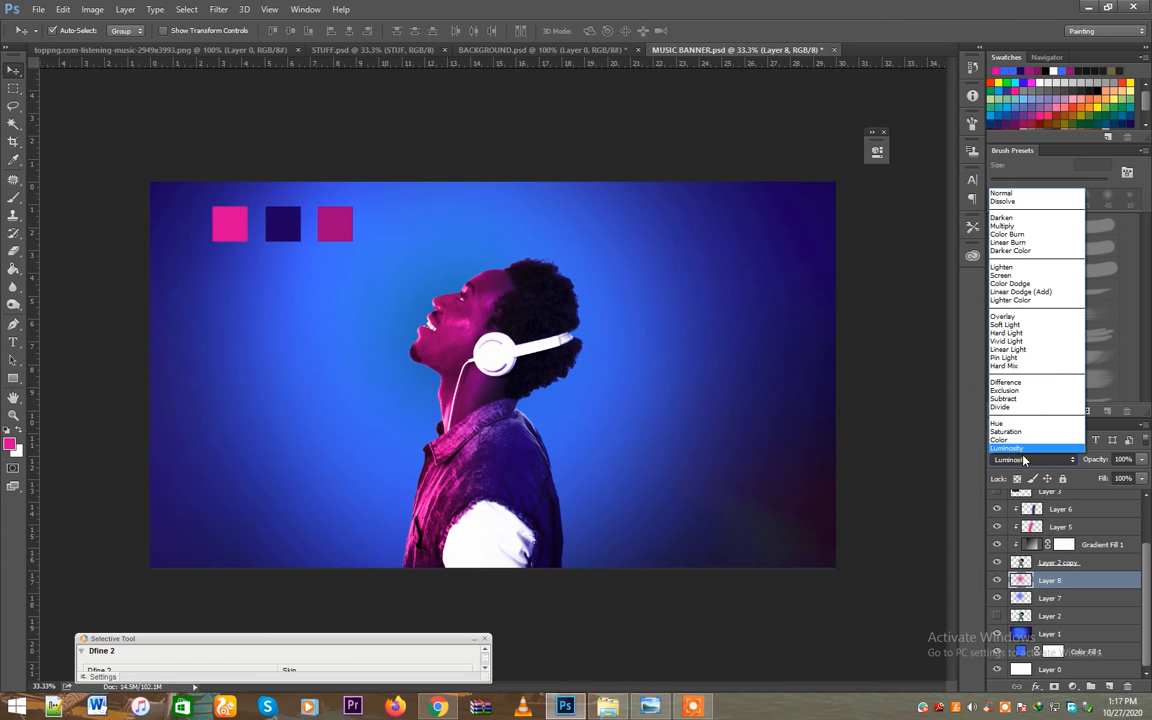
click(1012, 268)
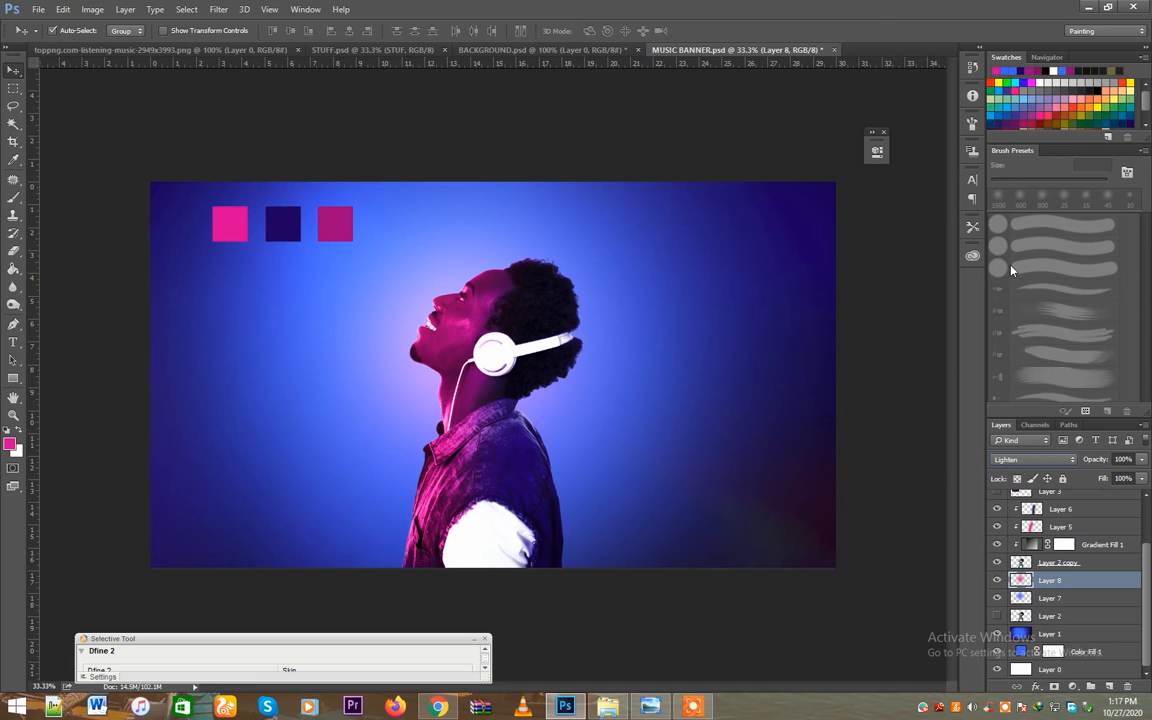
click(1036, 461)
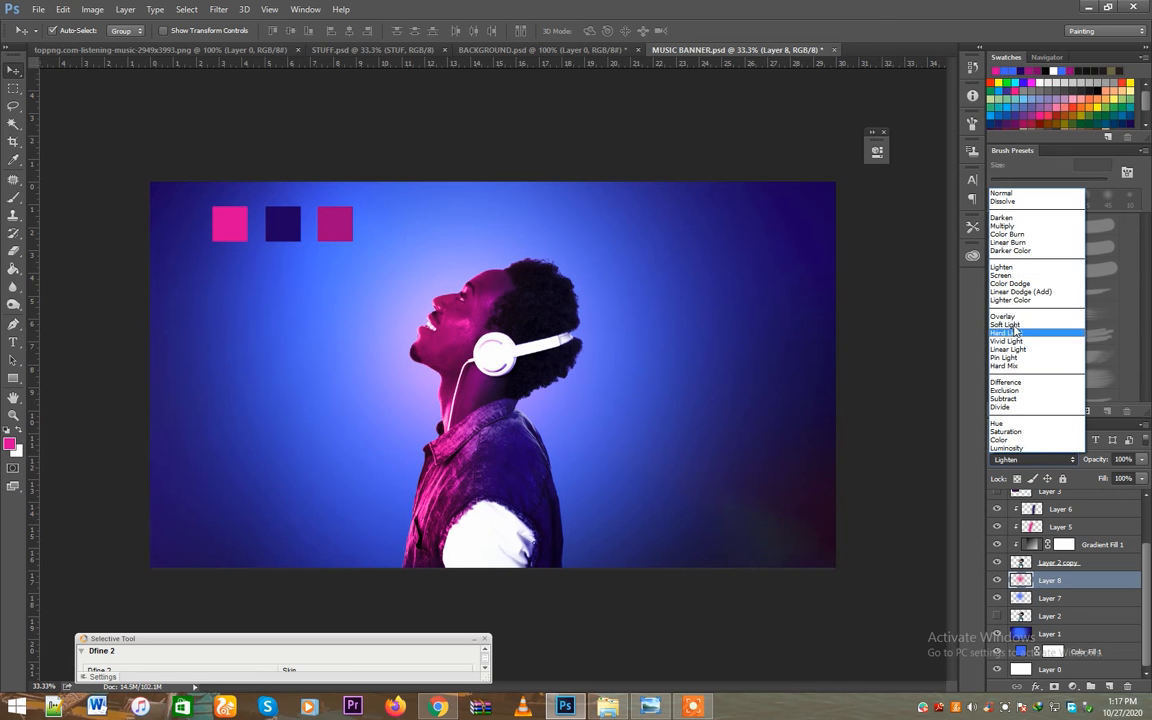
click(1018, 290)
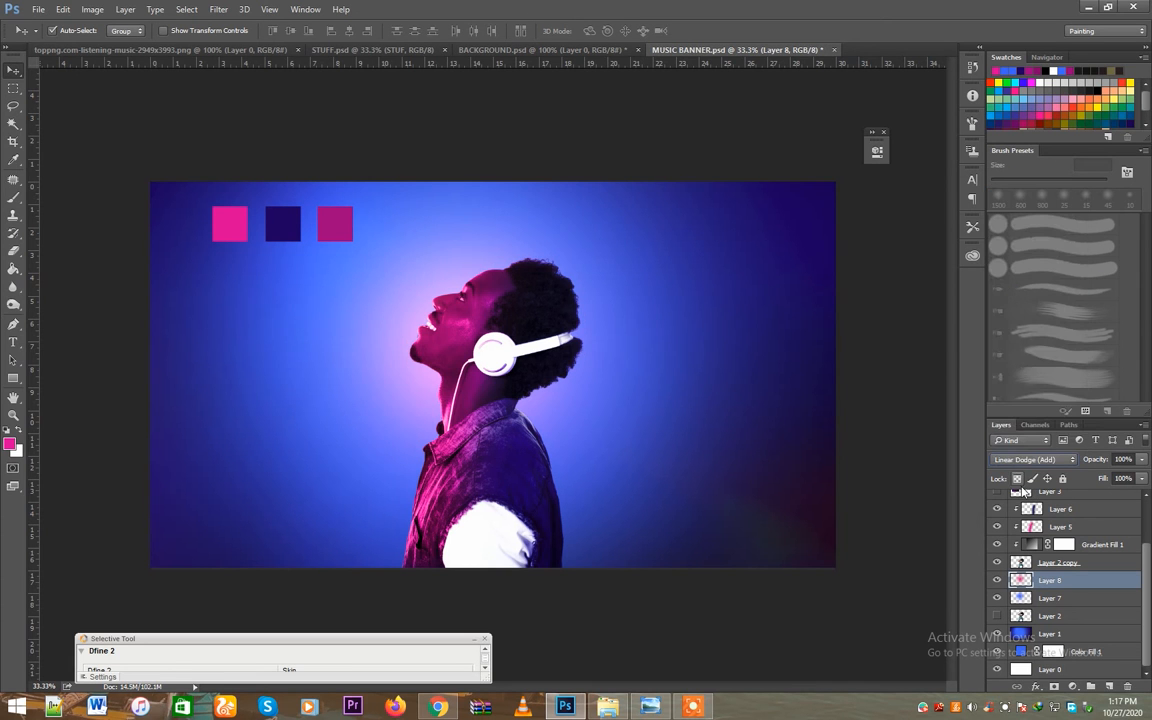
click(996, 580)
click(996, 580)
key(alt+t)
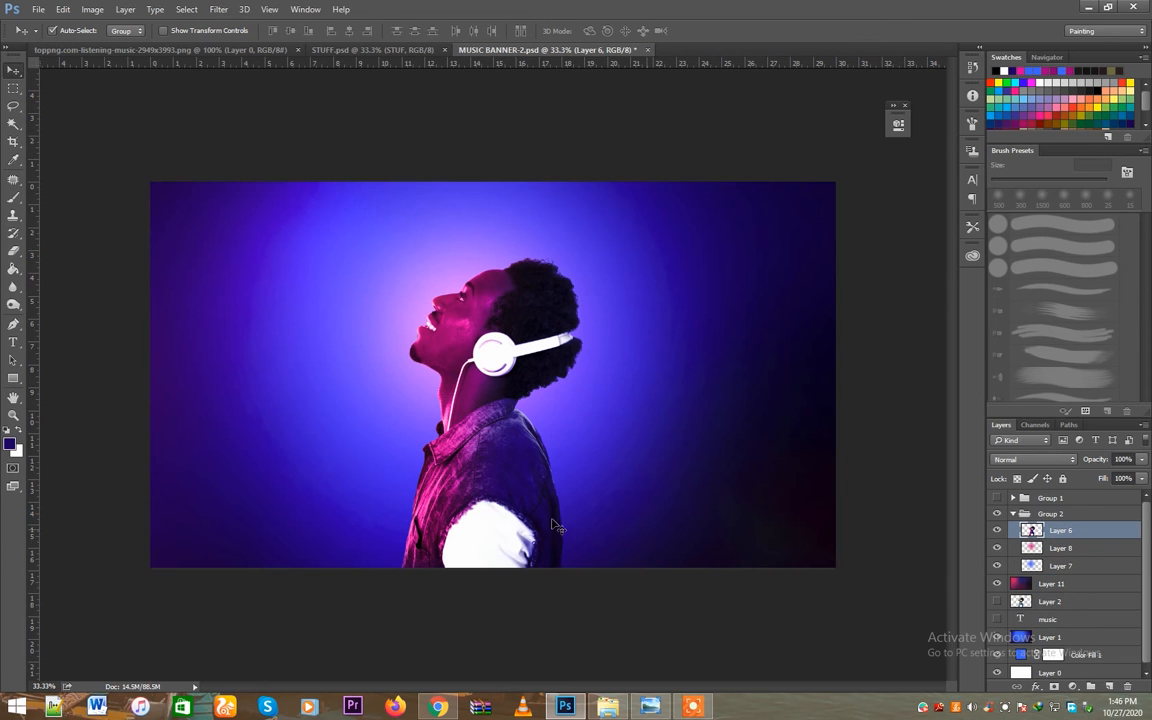
Draw a closed four-point Pen path around the man's torso below the collar and convert it into a selection
key(p)
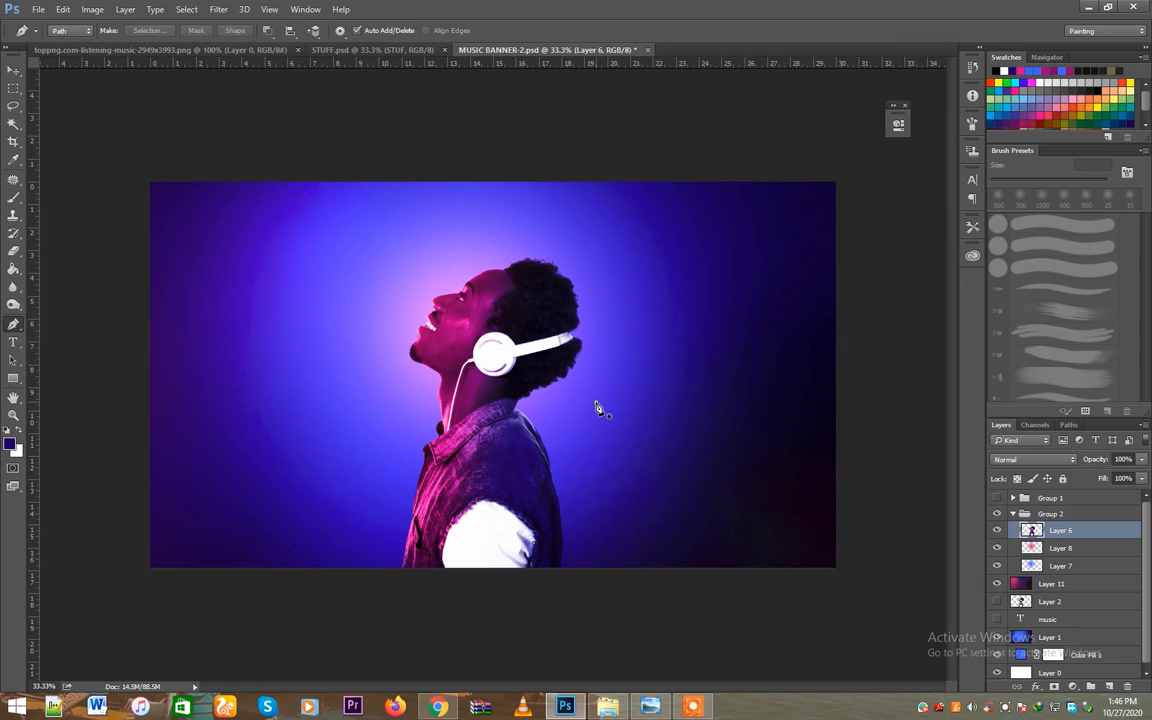
click(596, 402)
click(390, 494)
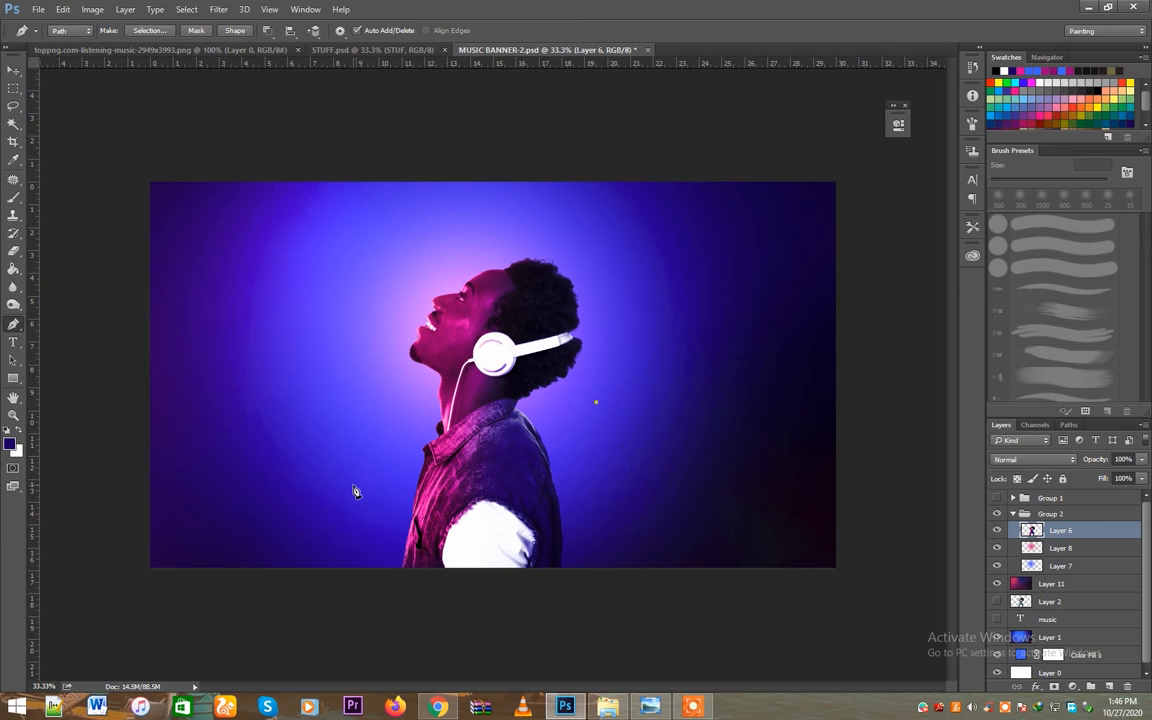
click(365, 611)
click(634, 632)
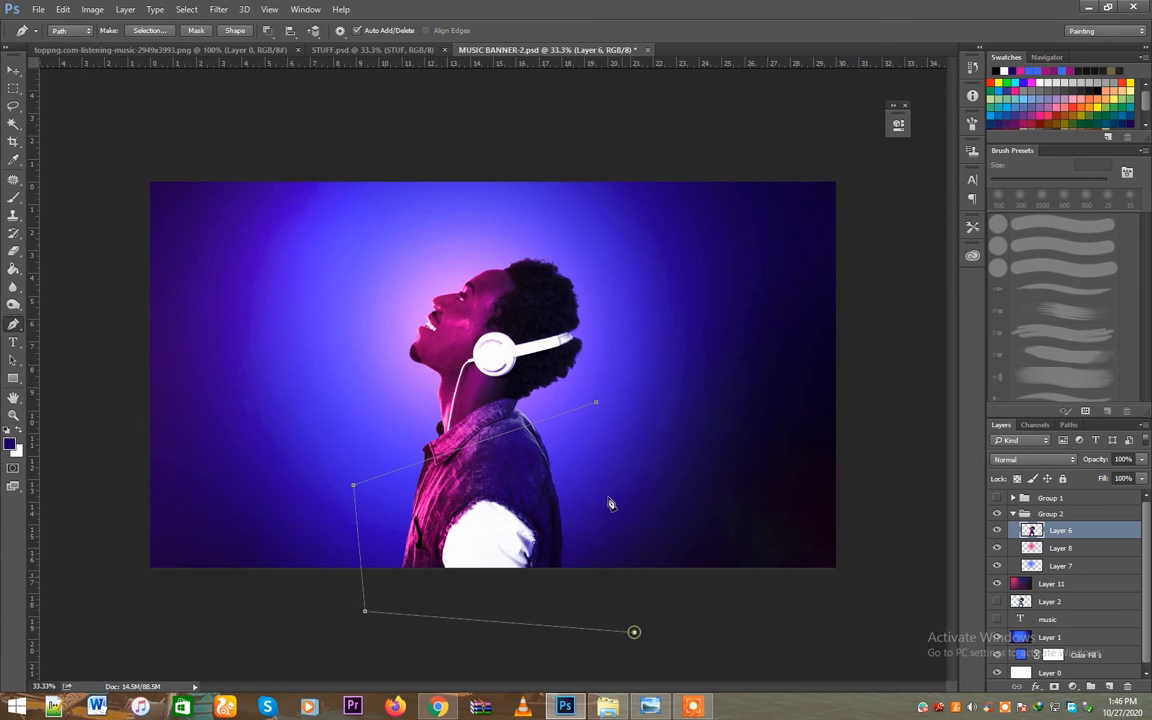
click(596, 402)
key(ctrl+Return)
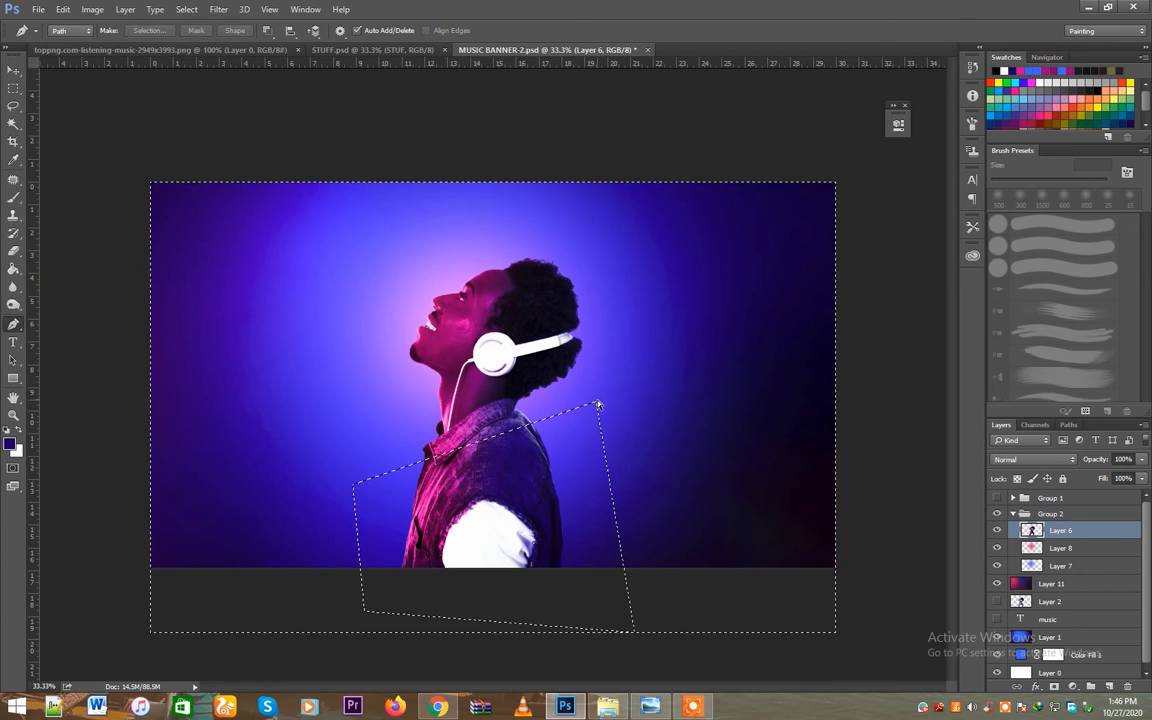
Remove the selected torso from the man's layer and paste it onto its own layer above the head
key(Delete)
key(ctrl+d)
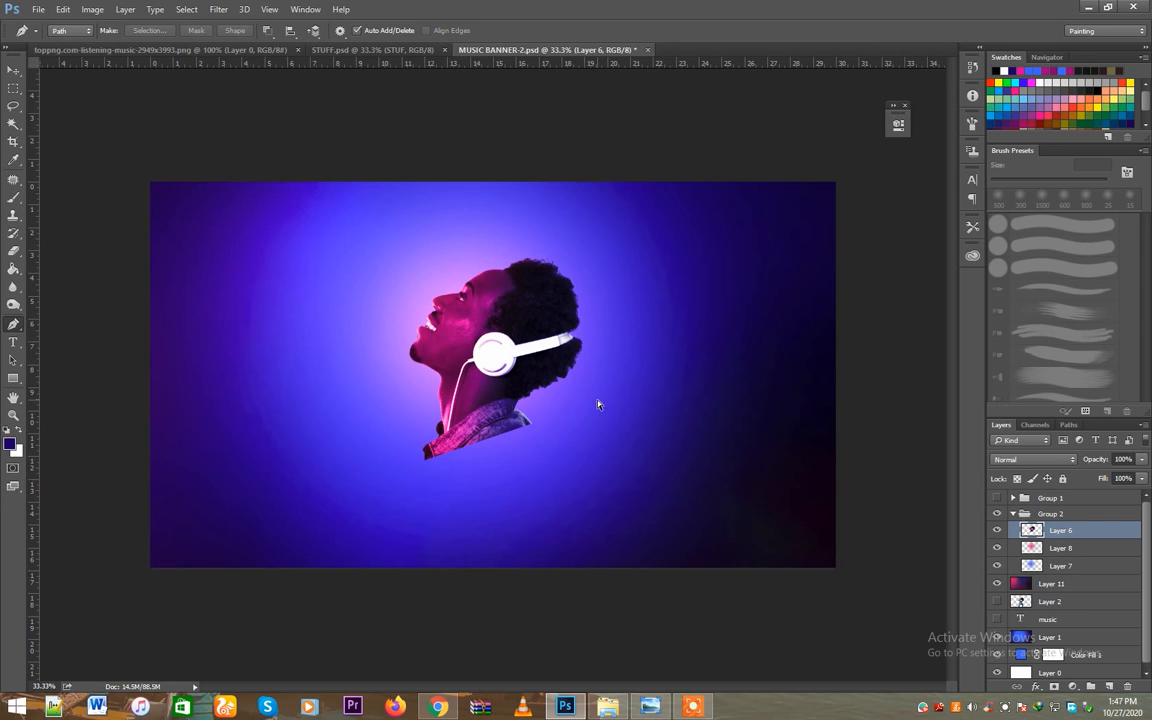
key(ctrl+v)
key(v)
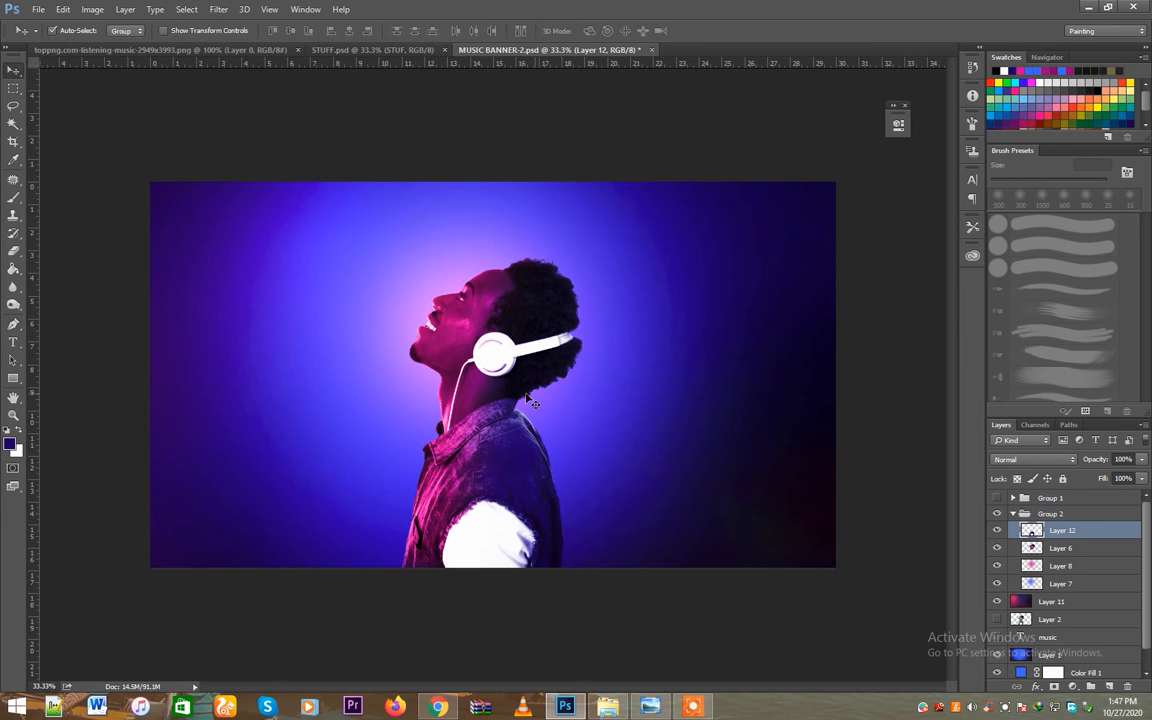
Ungroup Group 2 and move the torso and head apart, leaving a slanted gap between them
drag(517, 381, 487, 358)
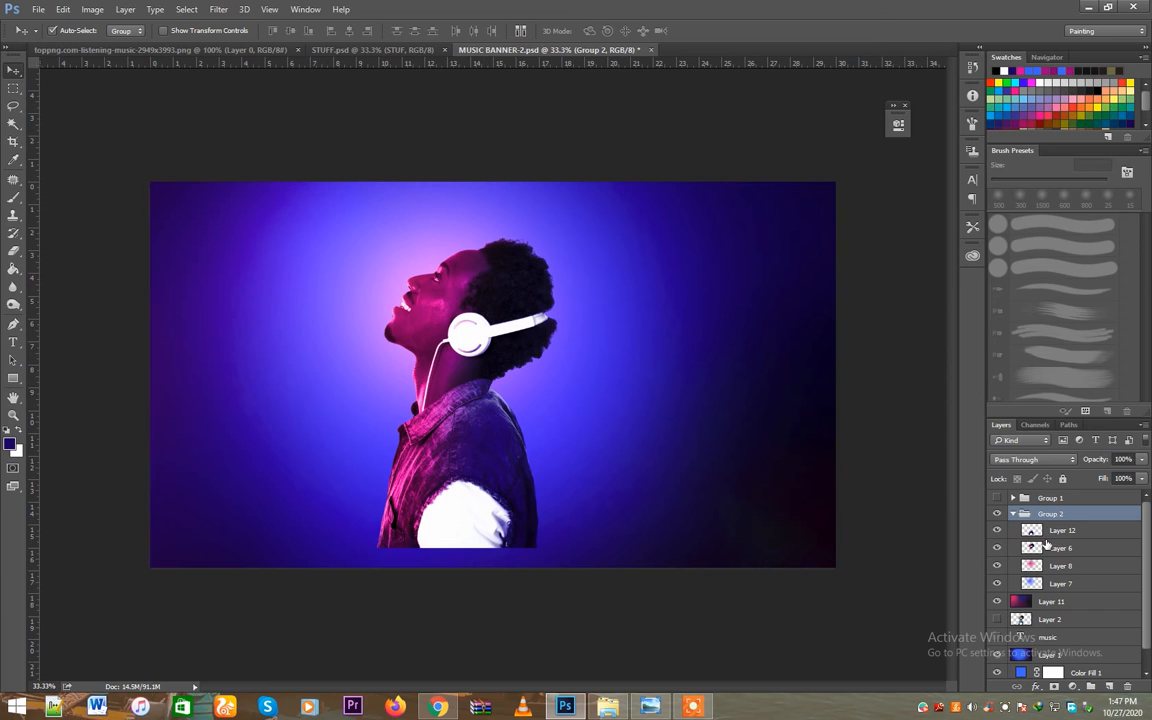
right_click(1048, 517)
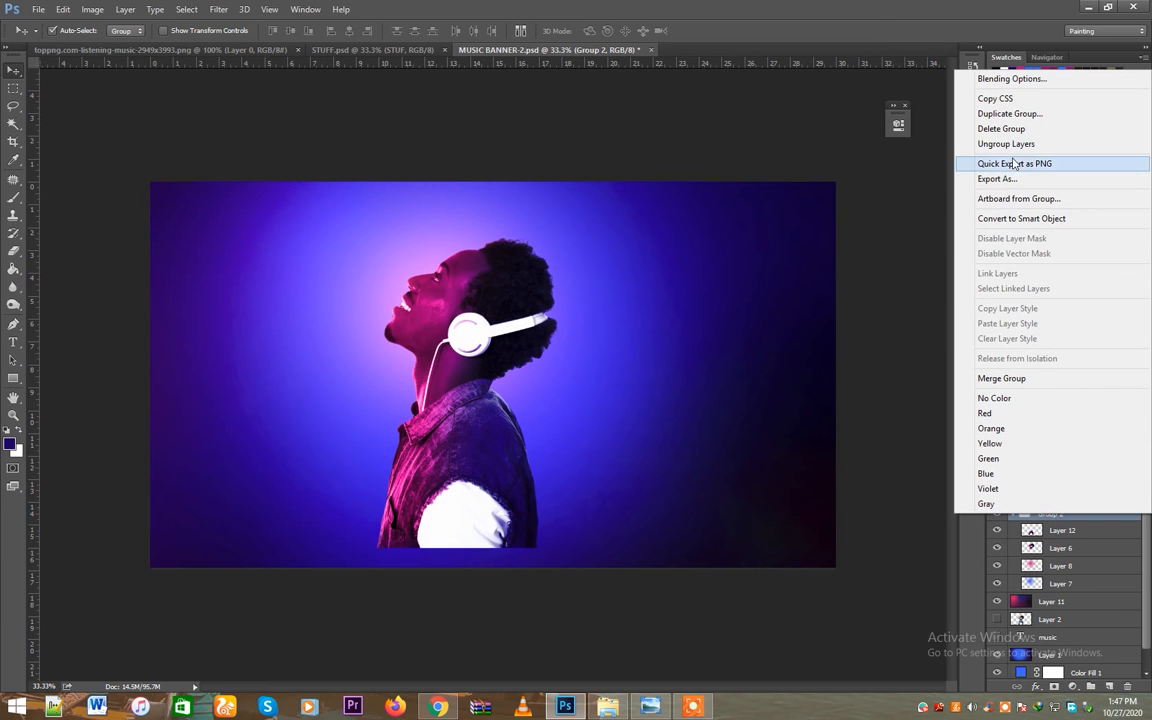
click(1008, 145)
drag(495, 430, 530, 440)
drag(490, 372, 455, 370)
Add the text "music" in Montserrat Black, displayed in all caps, and enlarge it to about 232 pt
key(t)
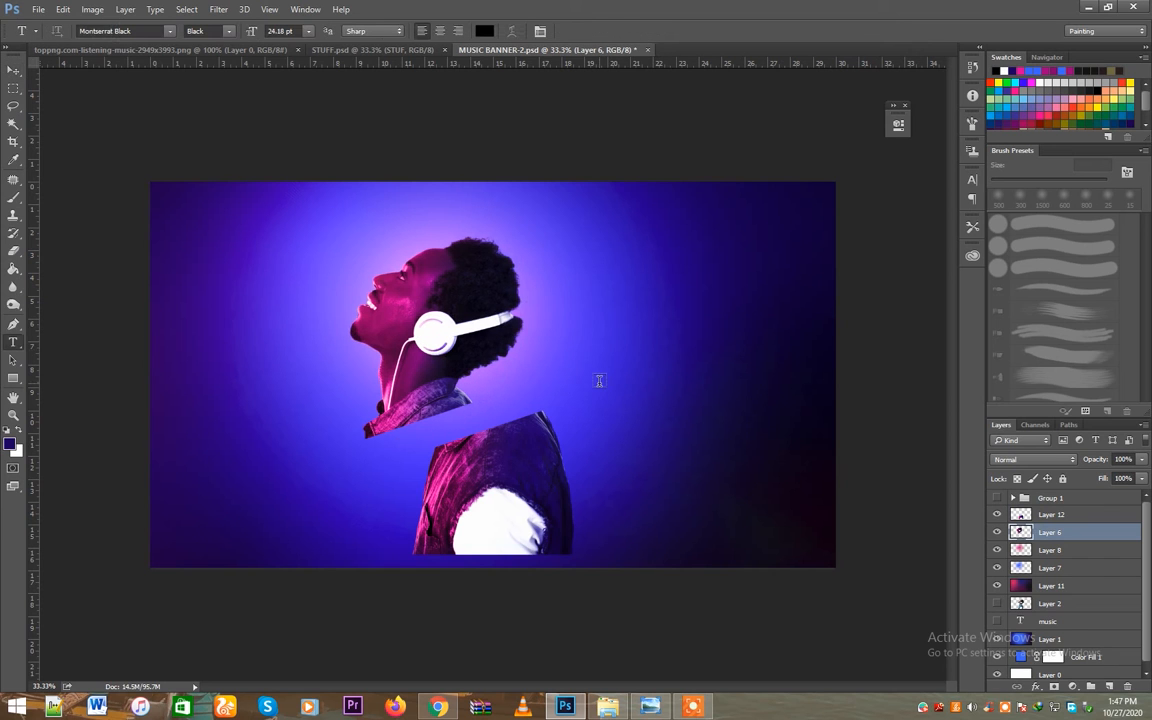
click(598, 382)
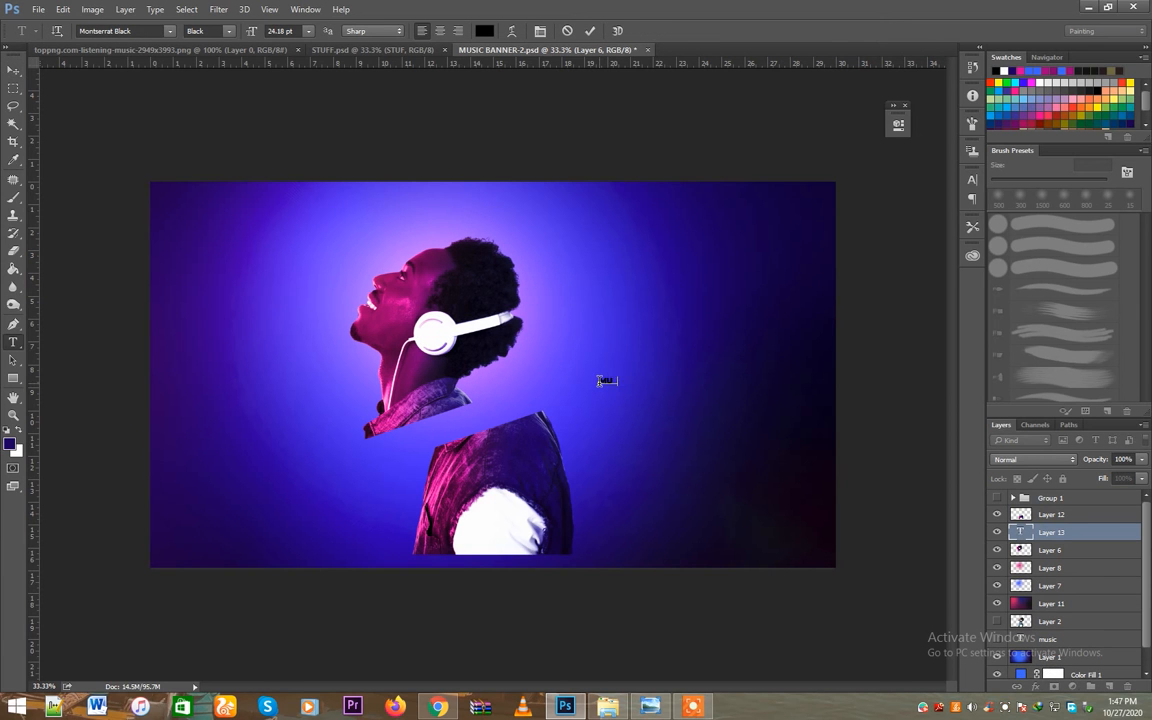
click(13, 70)
key(ctrl+t)
drag(630, 391, 769, 496)
key(Return)
Place the MUSIC text over the gap between head and torso and rotate it to slope upward to the right
drag(738, 410, 502, 418)
key(ctrl+t)
drag(549, 455, 632, 422)
key(Return)
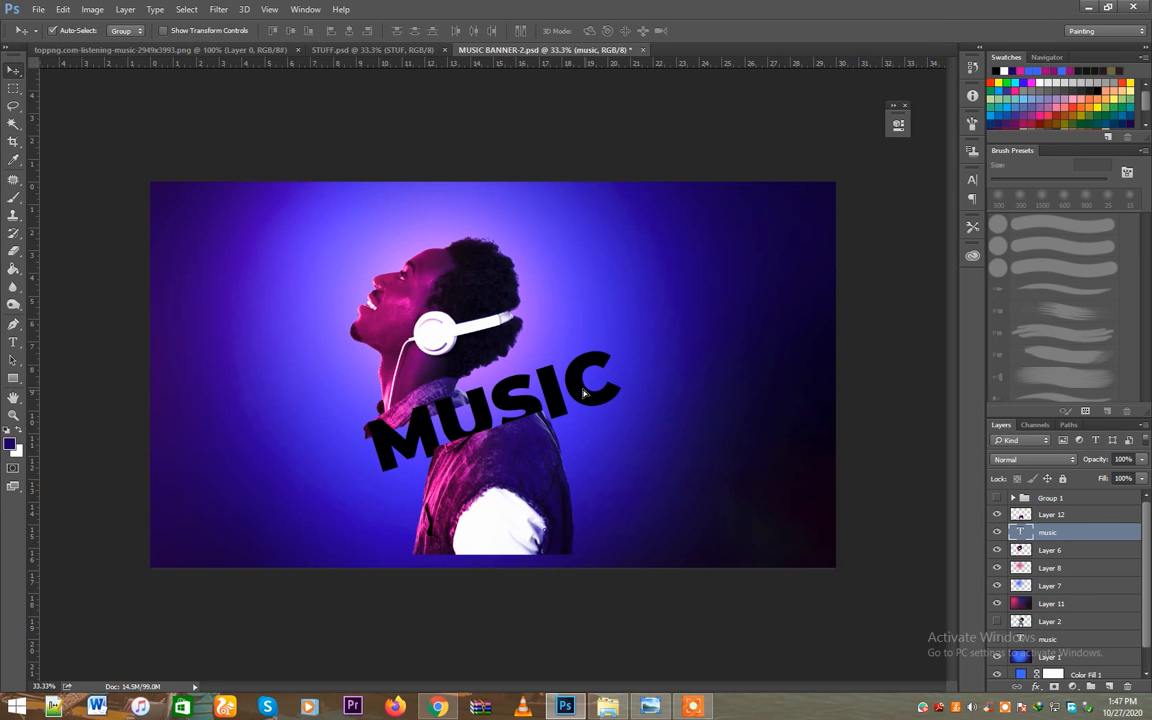
Change the MUSIC text color to white (ffffff)
click(973, 176)
click(932, 257)
text(ffffff)
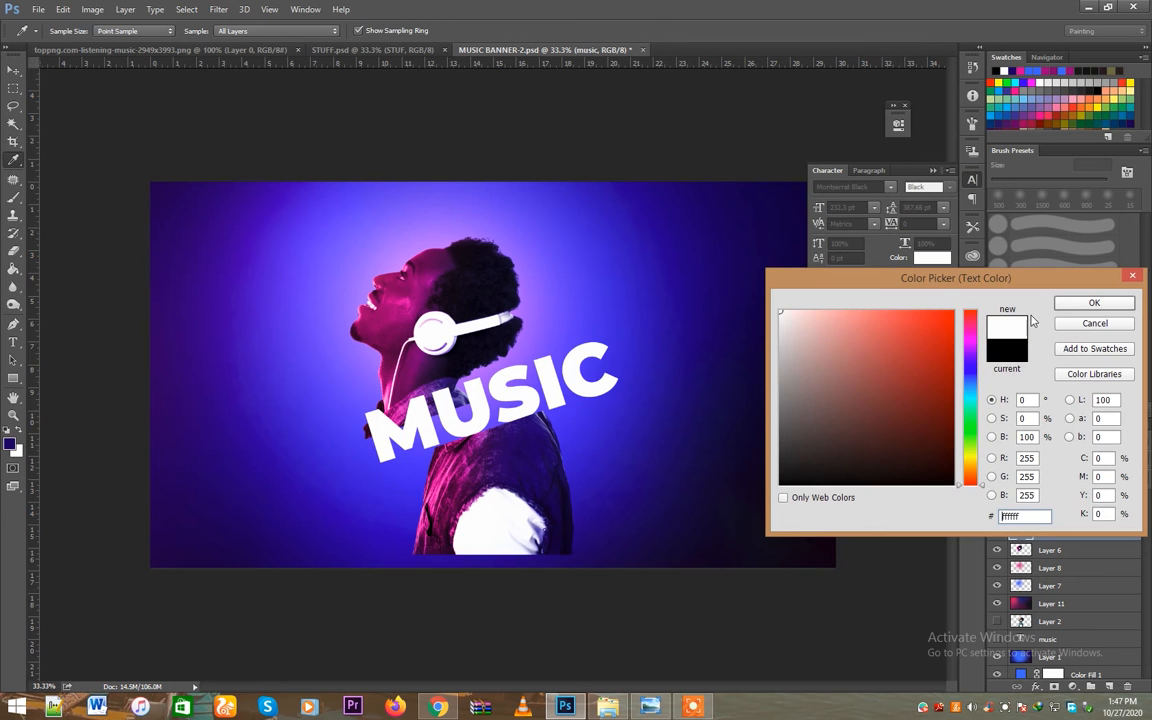
click(1094, 304)
drag(274, 140, 275, 157)
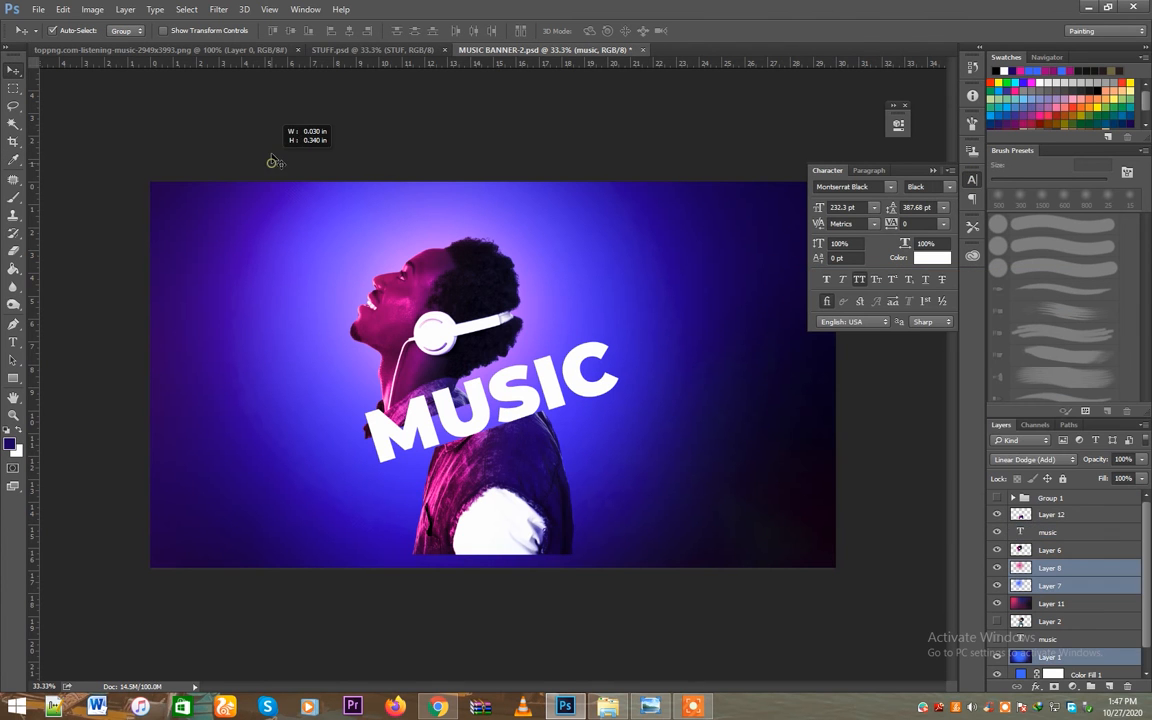
Raise the head above the lettering, trying its layer at the front before returning it below the text layer
mouse_move(446, 313)
mouse_down()
mouse_move(495, 272)
mouse_move(478, 298)
mouse_move(449, 298)
mouse_up()
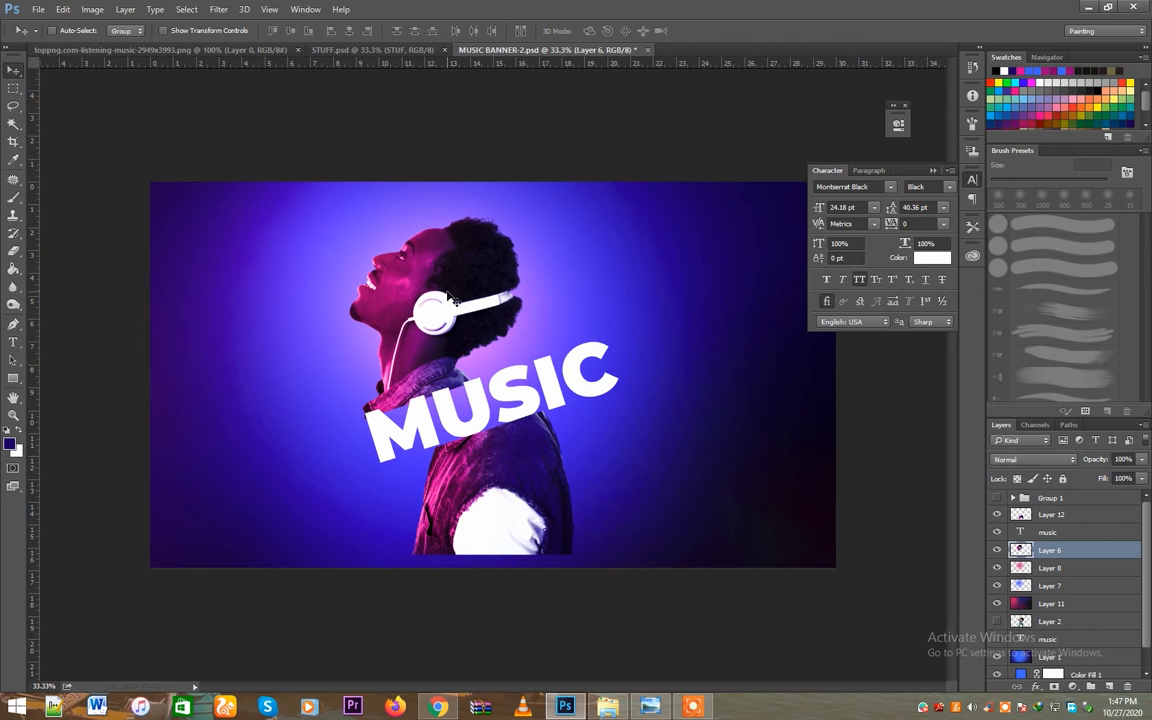
key(ctrl+shift+bracketright)
drag(441, 357, 444, 329)
key(ctrl+bracketleft)
key(ctrl+bracketleft)
key(ctrl+bracketleft)
click(505, 467)
Create a new layer above the torso and set up a hard round brush of 10 px
key(b)
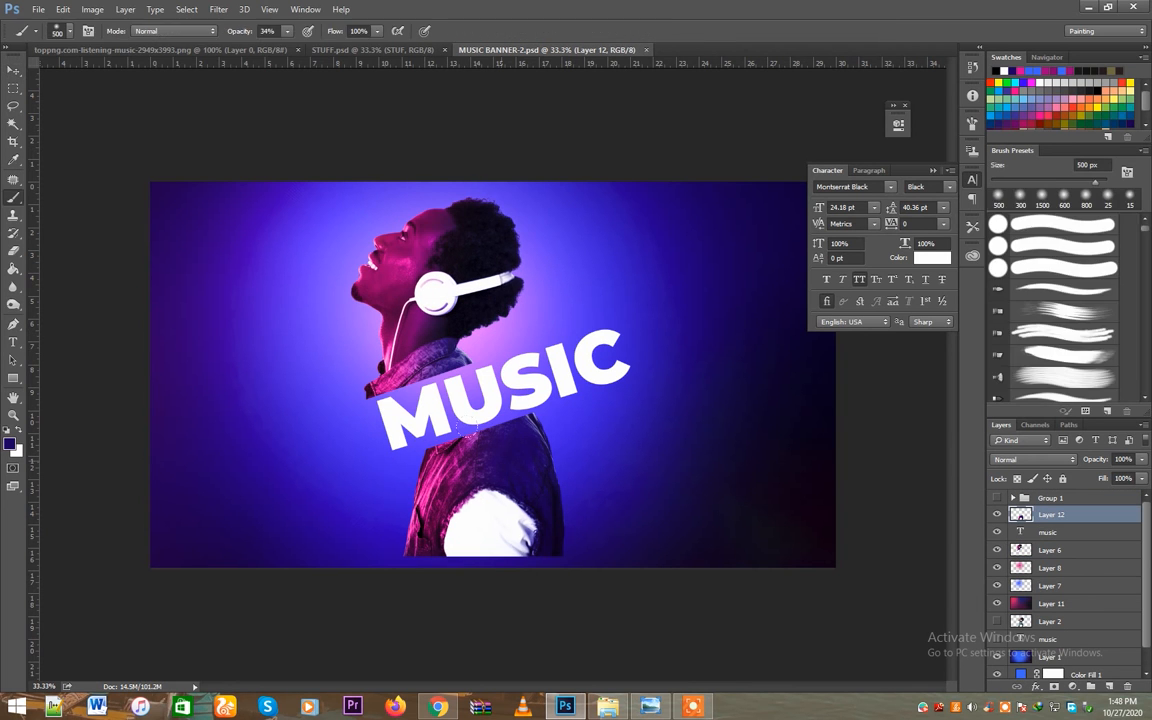
click(1112, 687)
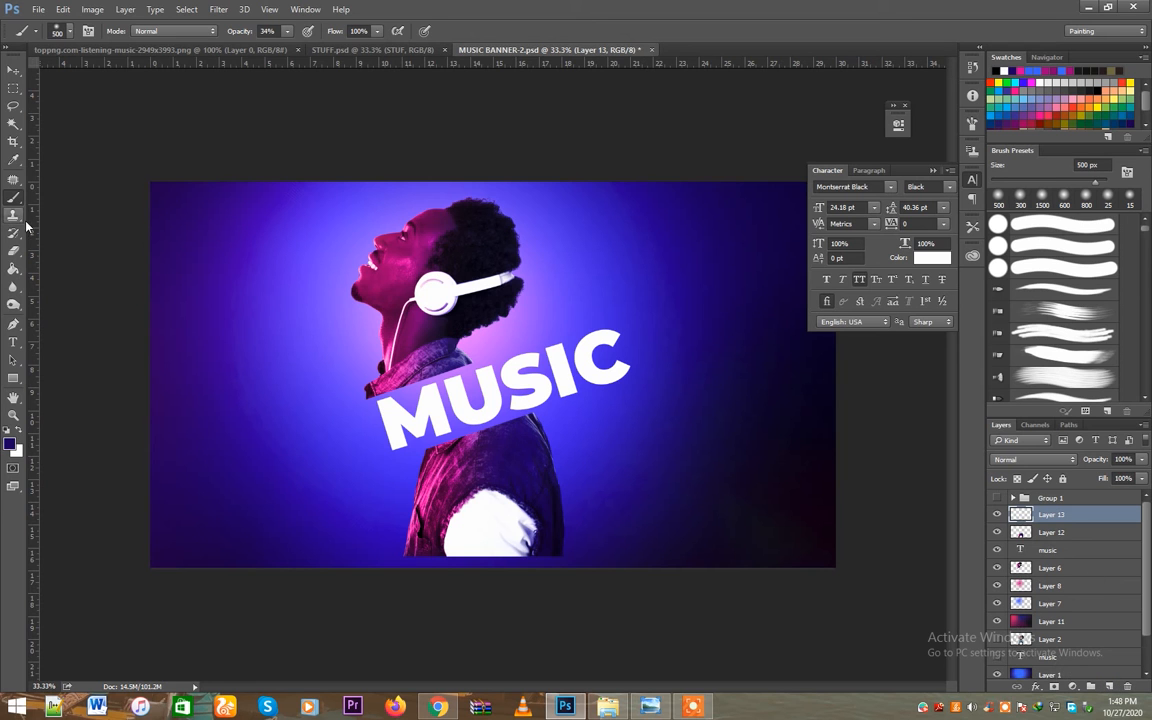
click(70, 32)
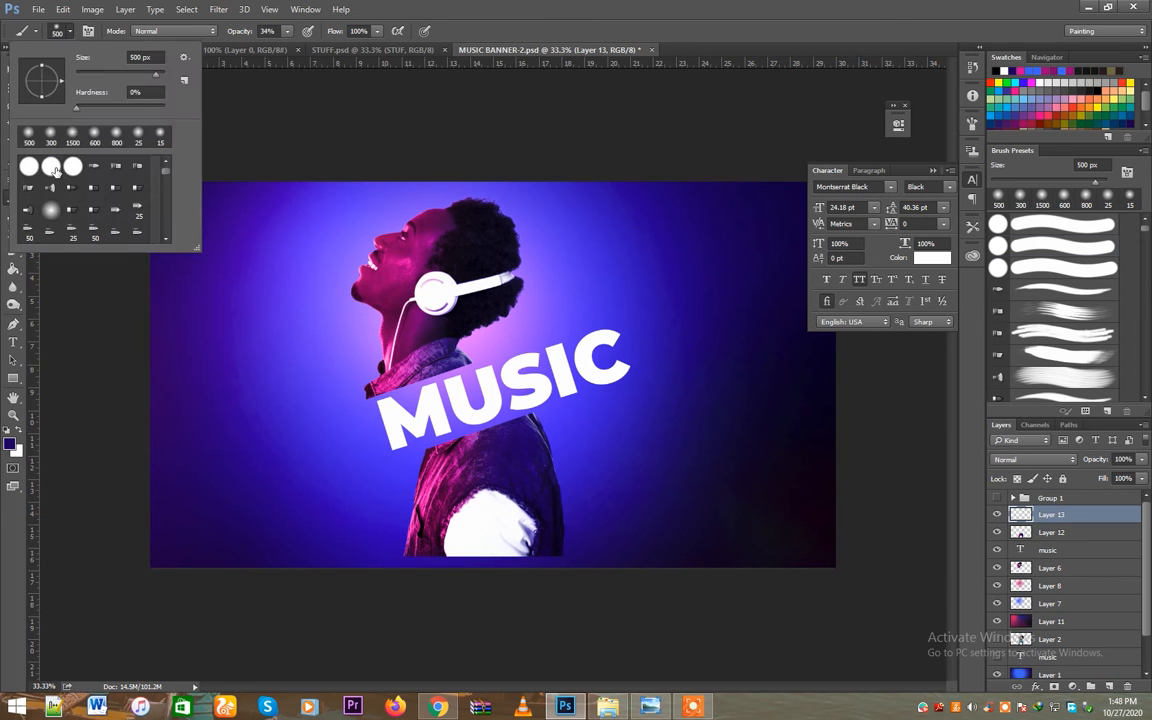
click(70, 32)
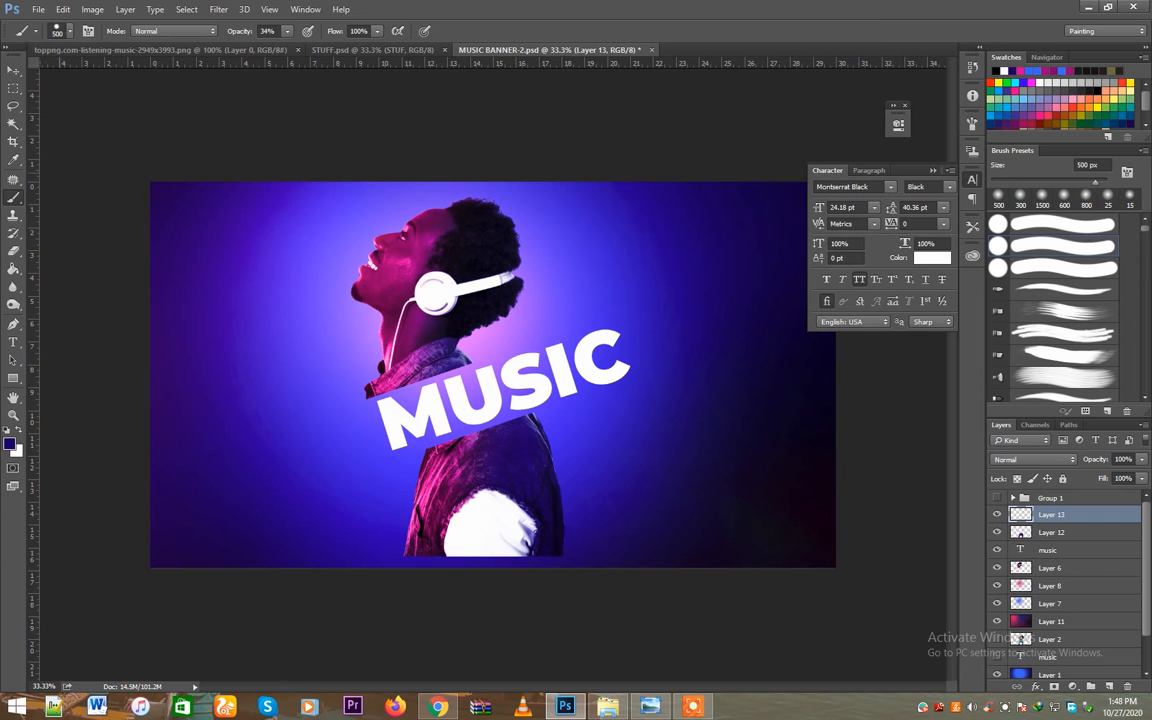
click(70, 32)
double_click(138, 58)
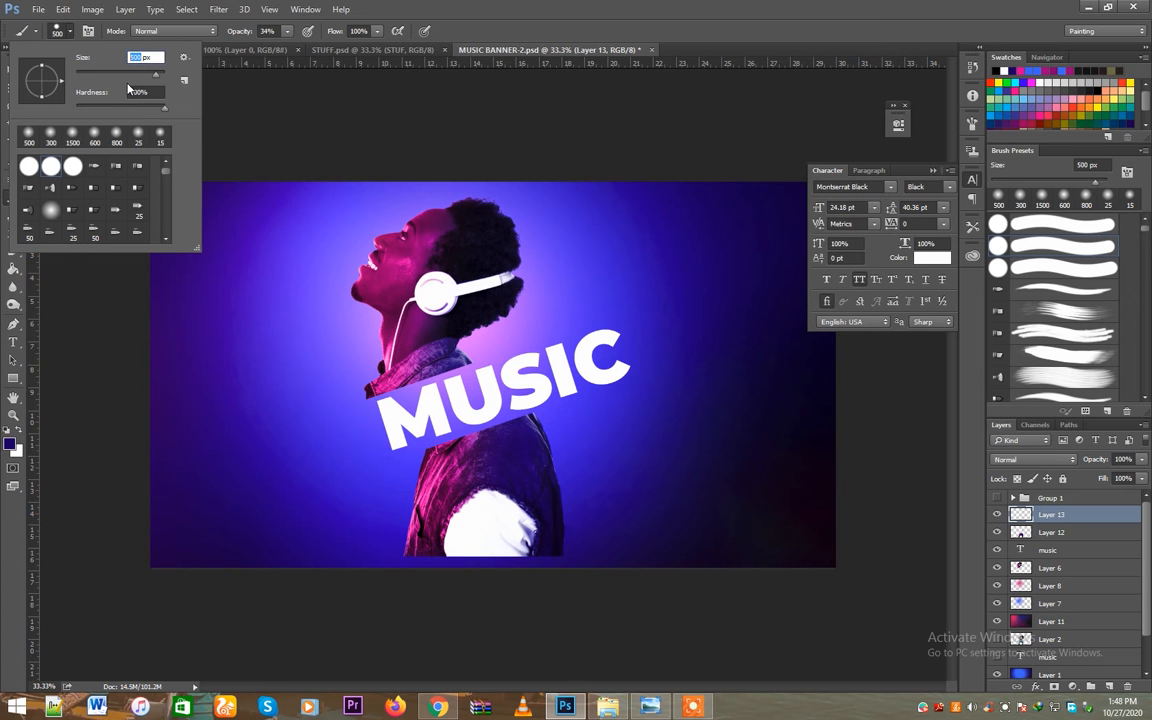
text(1)
key(Return)
Undo a test stroke, set the brush to 100% opacity and white, and paint a straight horizontal line across the text
drag(258, 296, 501, 296)
key(ctrl+z)
click(287, 31)
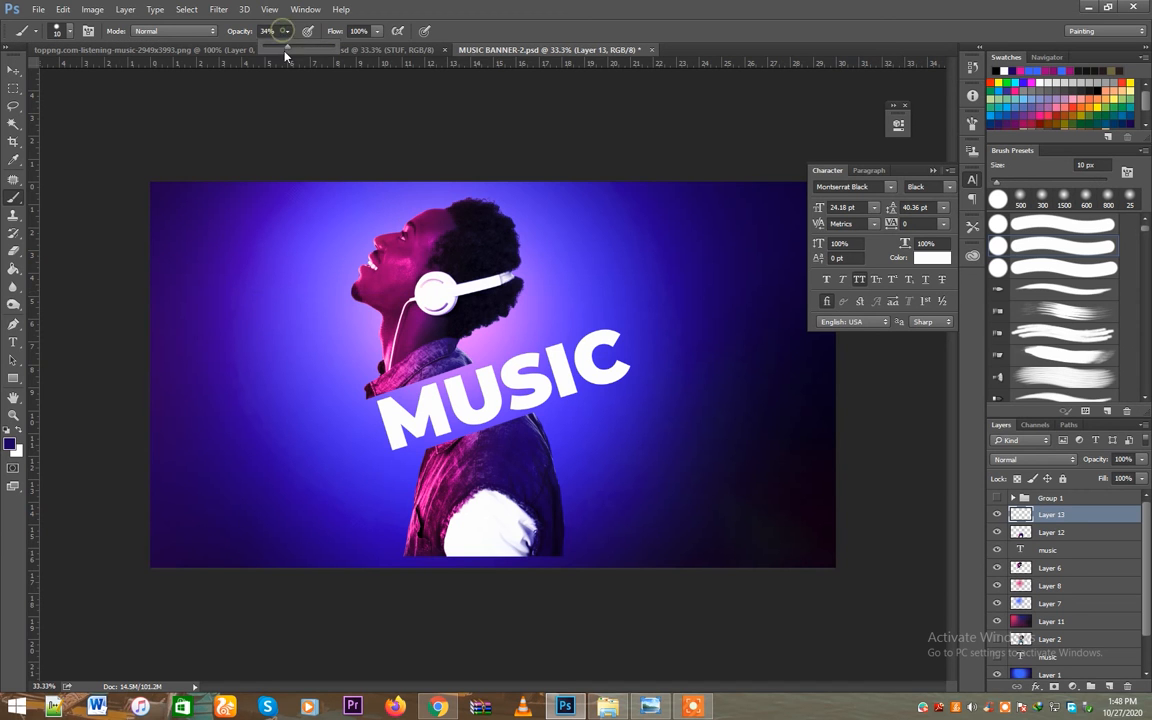
key(x)
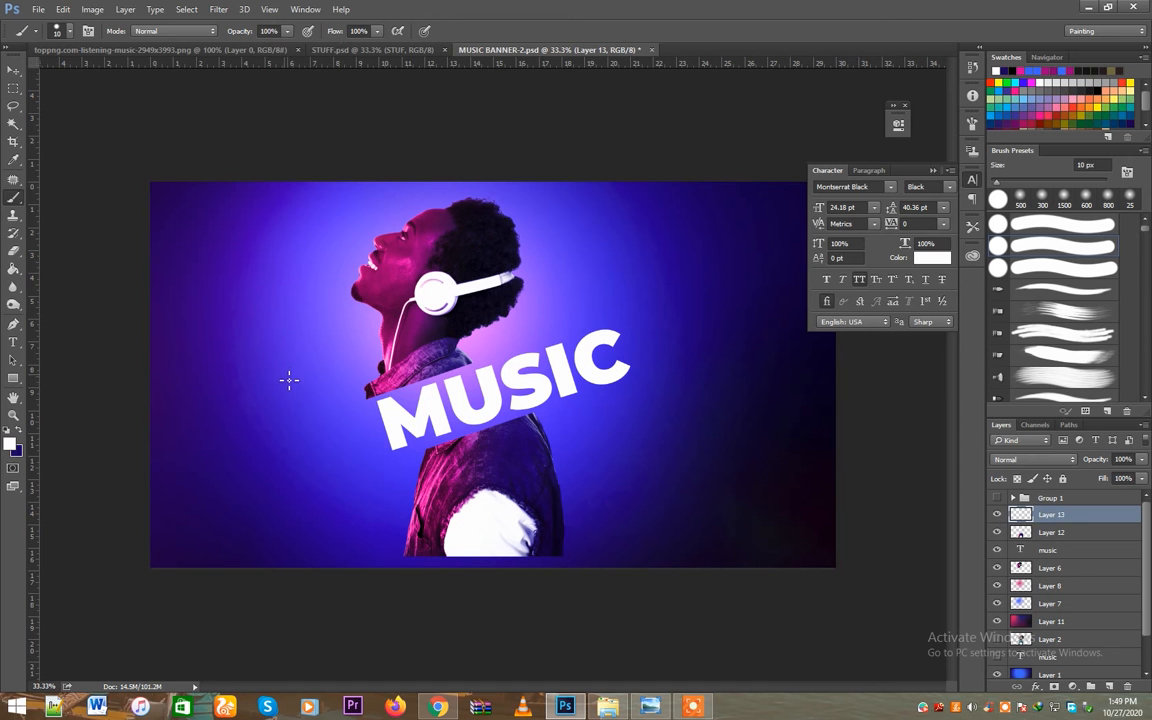
shift+click(727, 376)
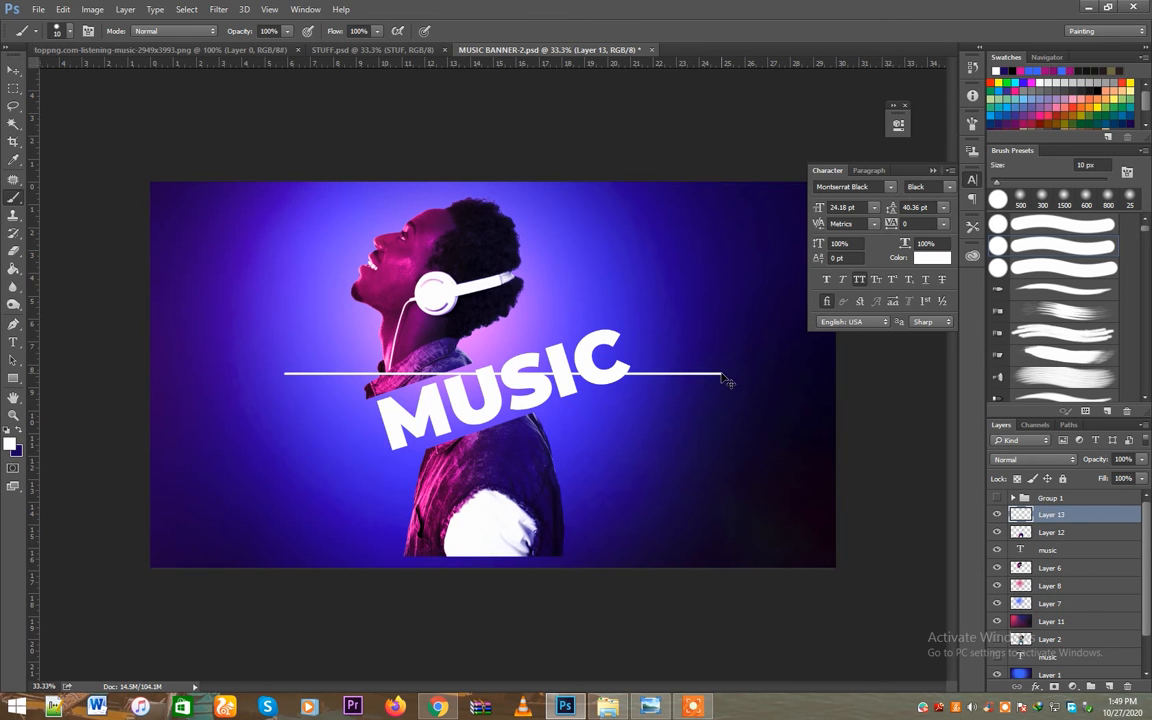
Rotate the white line to match the slope of the MUSIC text
key(ctrl+t)
drag(729, 381, 774, 335)
key(Return)
Align the white line along the text's upper edge and place a duplicate along its lower edge, offset to the left
key(v)
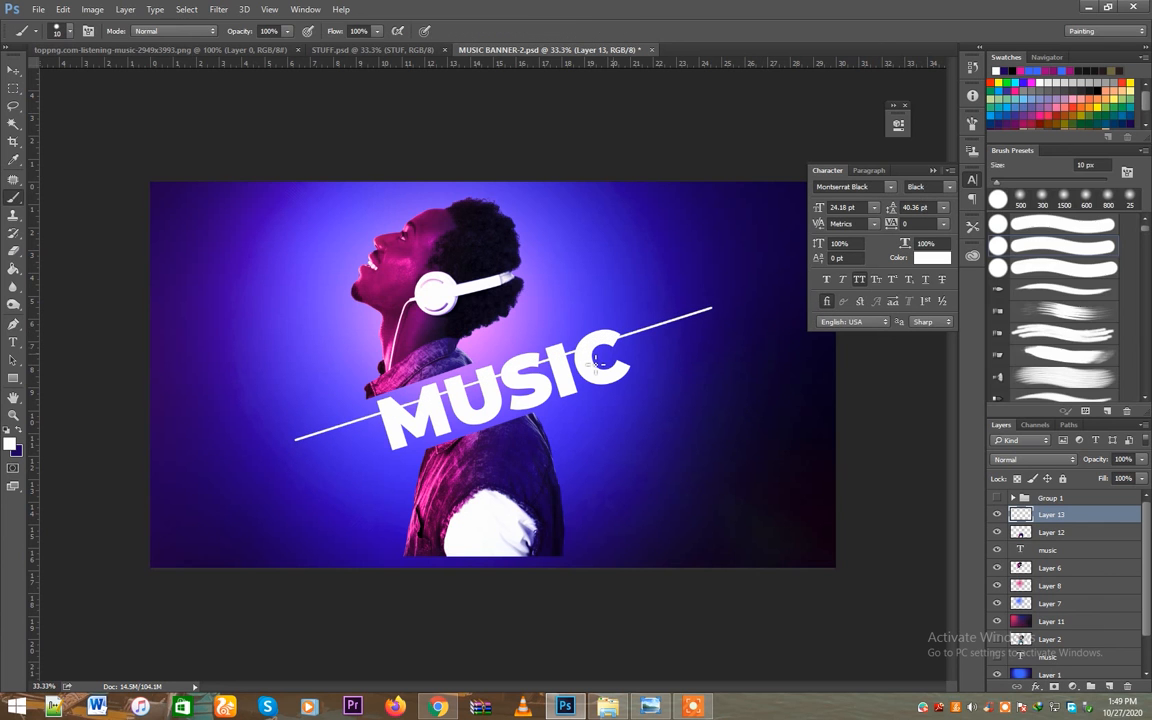
drag(655, 331, 656, 316)
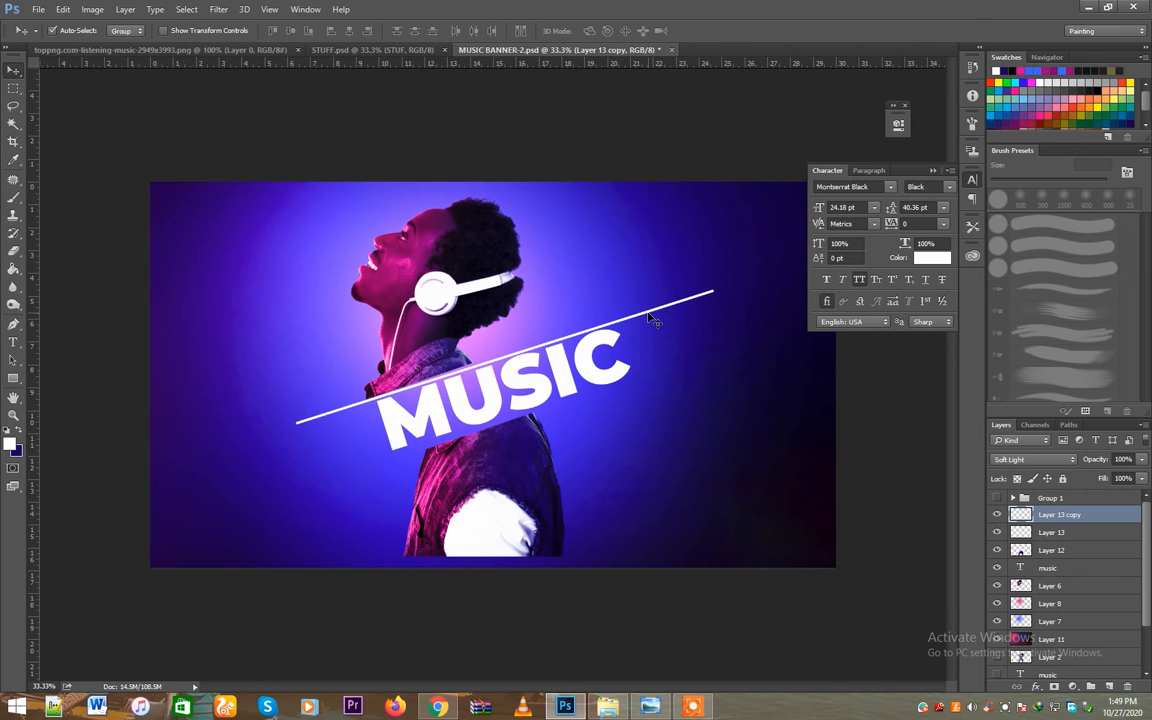
click(651, 318)
drag(648, 315, 575, 403)
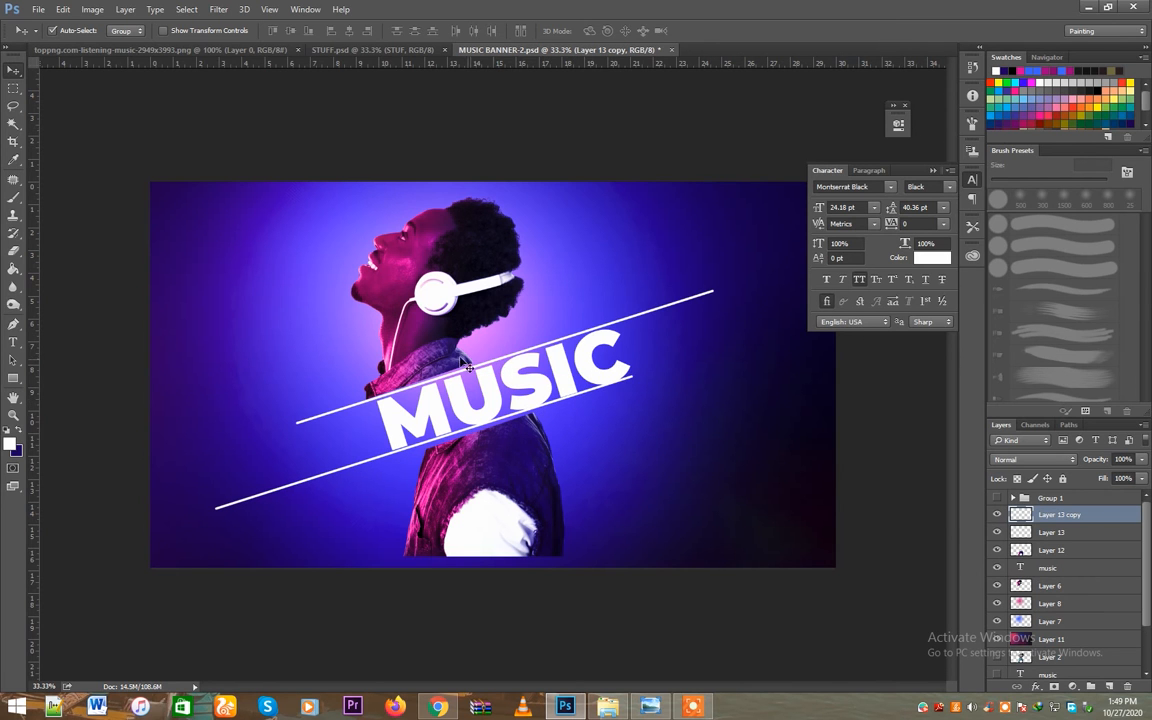
Shift the head slightly down and right and fine-tune it with Free Transform so the collar meets the upper line
key(z)
drag(445, 365, 560, 398)
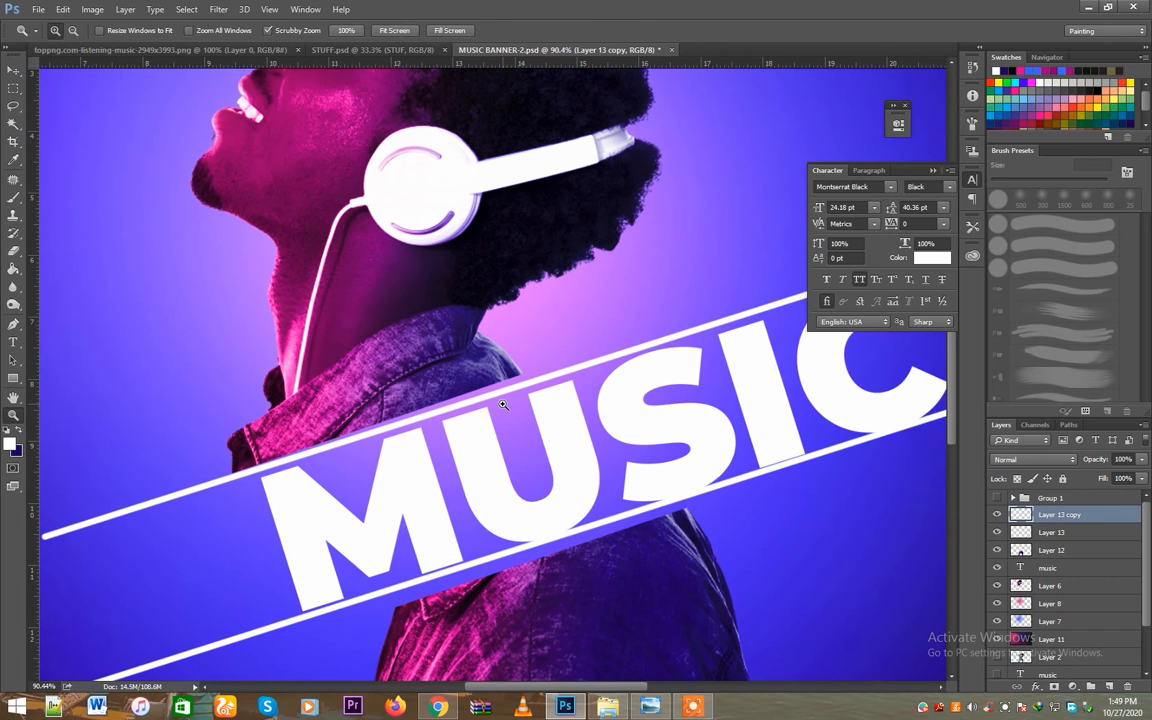
key(v)
drag(451, 383, 461, 383)
drag(470, 245, 481, 254)
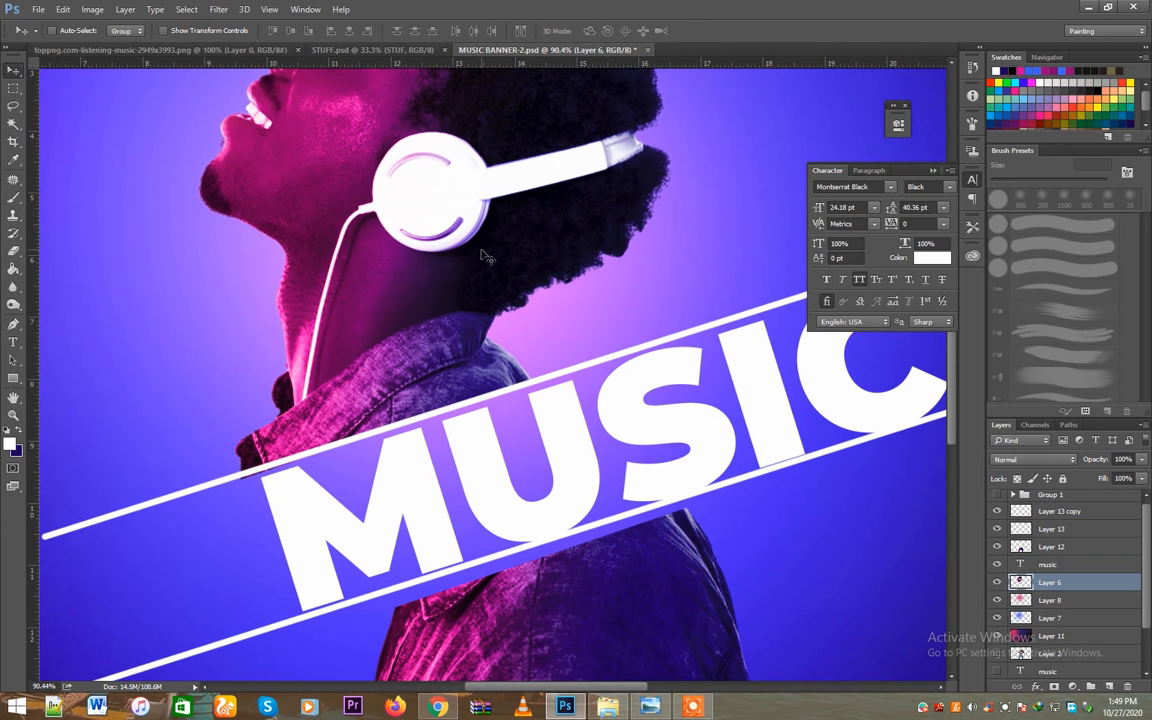
key(ctrl+t)
drag(717, 508, 709, 510)
key(Return)
Shift the torso slightly up and right so its cut edge meets the lower line
drag(645, 543, 660, 560)
key(ctrl+minus)
key(ctrl+minus)
key(ctrl+minus)
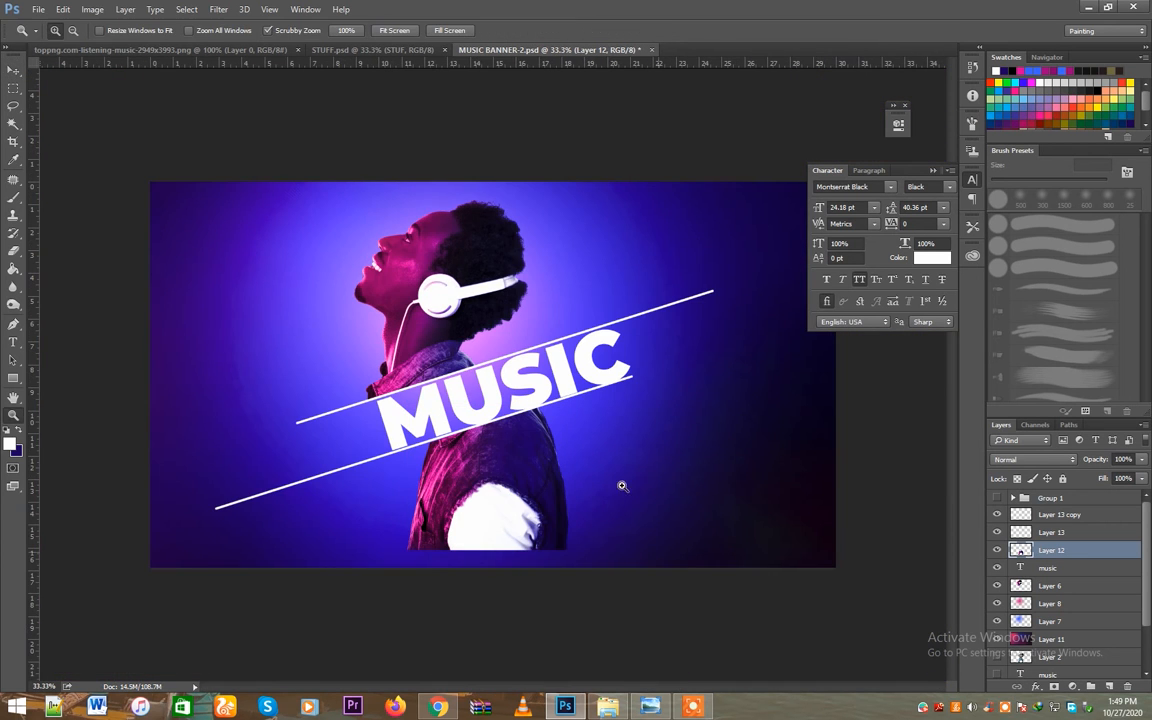
Select the lower line together with the torso and nudge both slightly down to leave more clearance below the text
scroll(617, 432, up, 3)
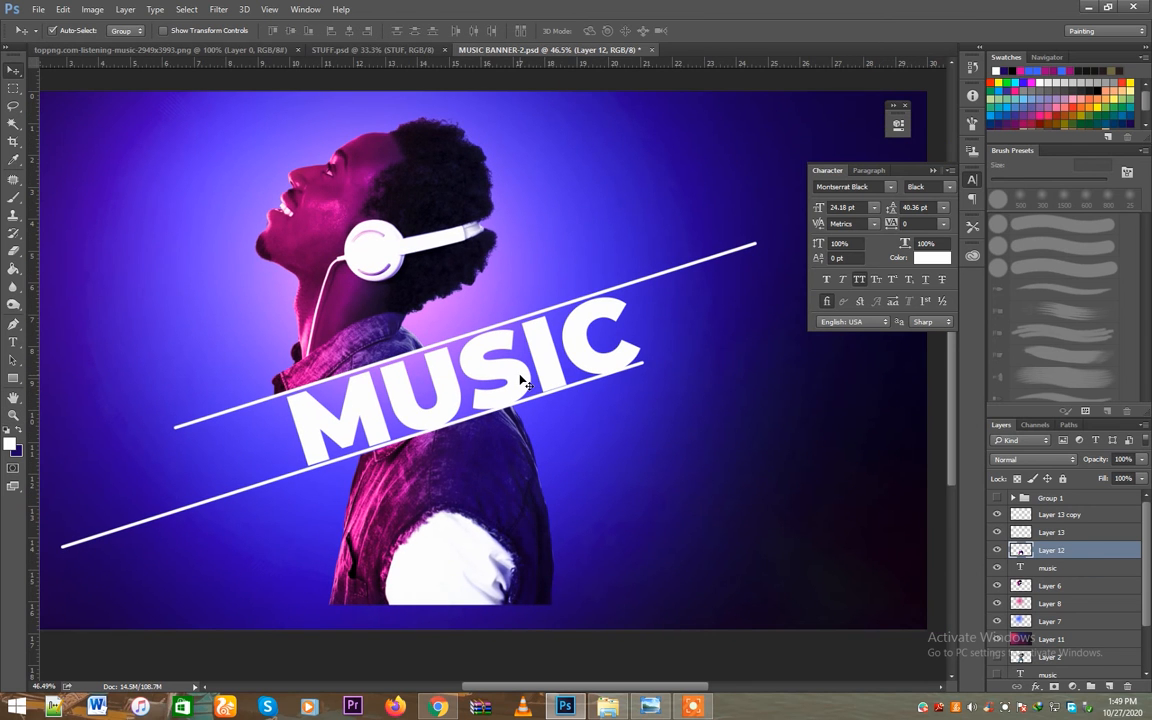
click(527, 342)
key(z)
scroll(544, 419, up, 2)
scroll(544, 419, up, 3)
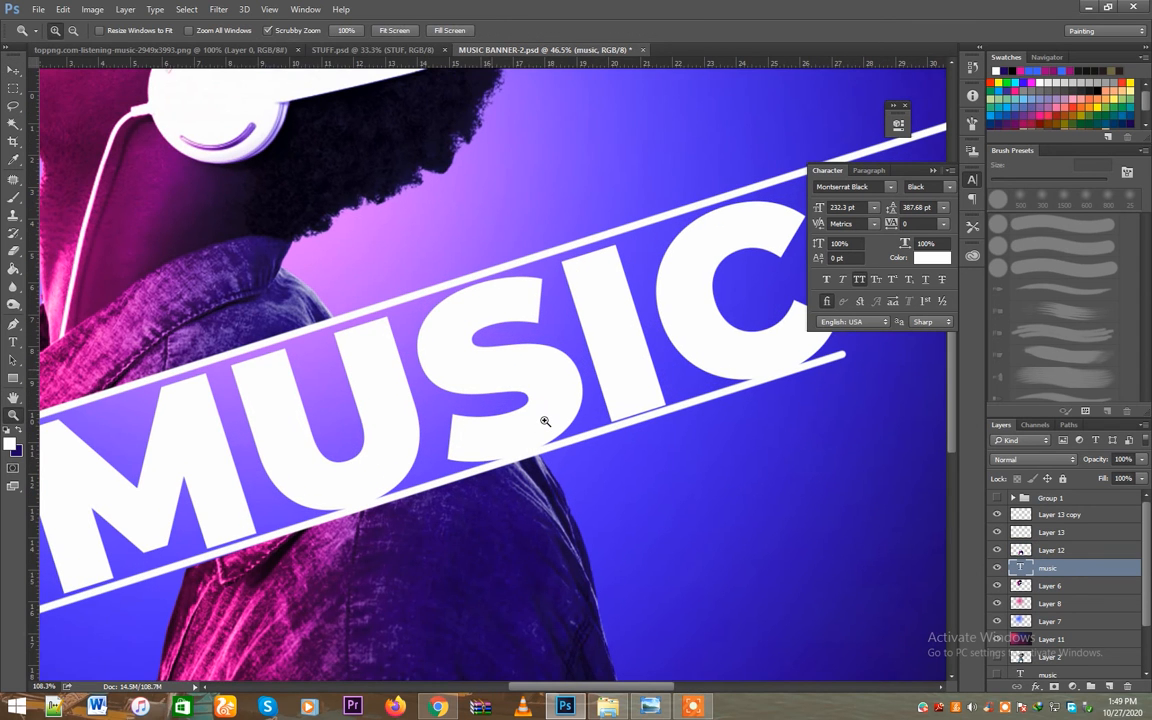
key(v)
mouse_move(532, 404)
mouse_down()
mouse_move(533, 392)
mouse_move(540, 406)
mouse_up()
click(420, 438)
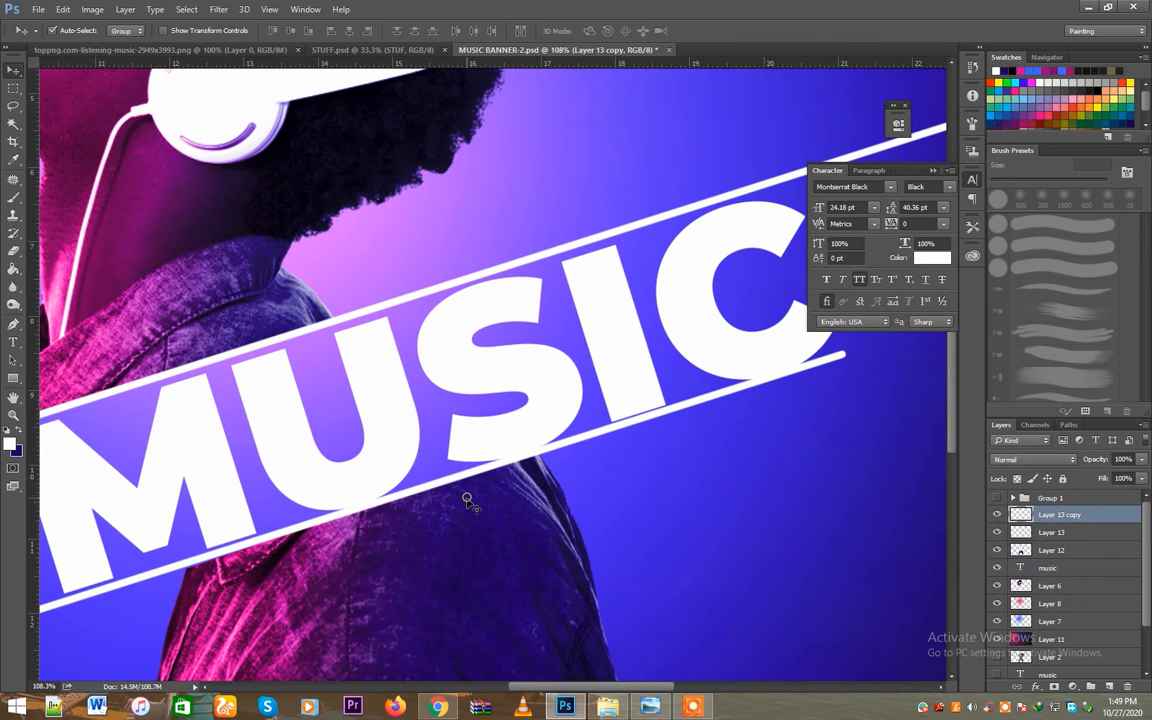
shift+click(467, 503)
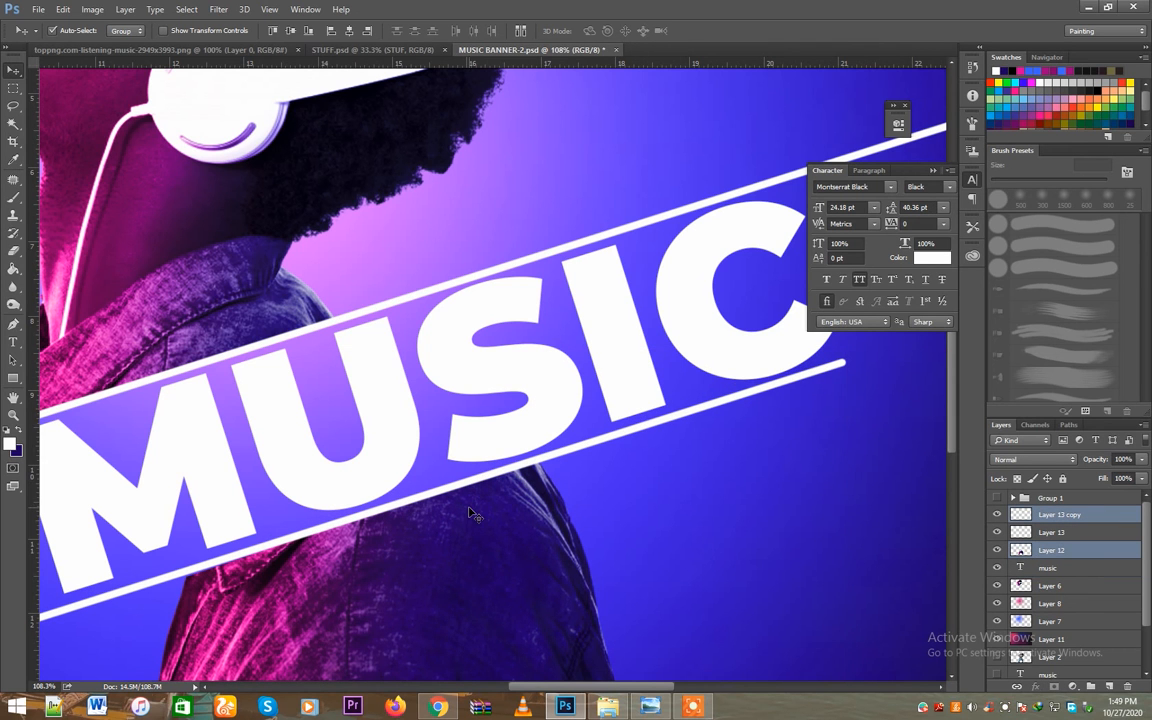
key(ctrl+minus)
key(ctrl+minus)
key(ctrl+minus)
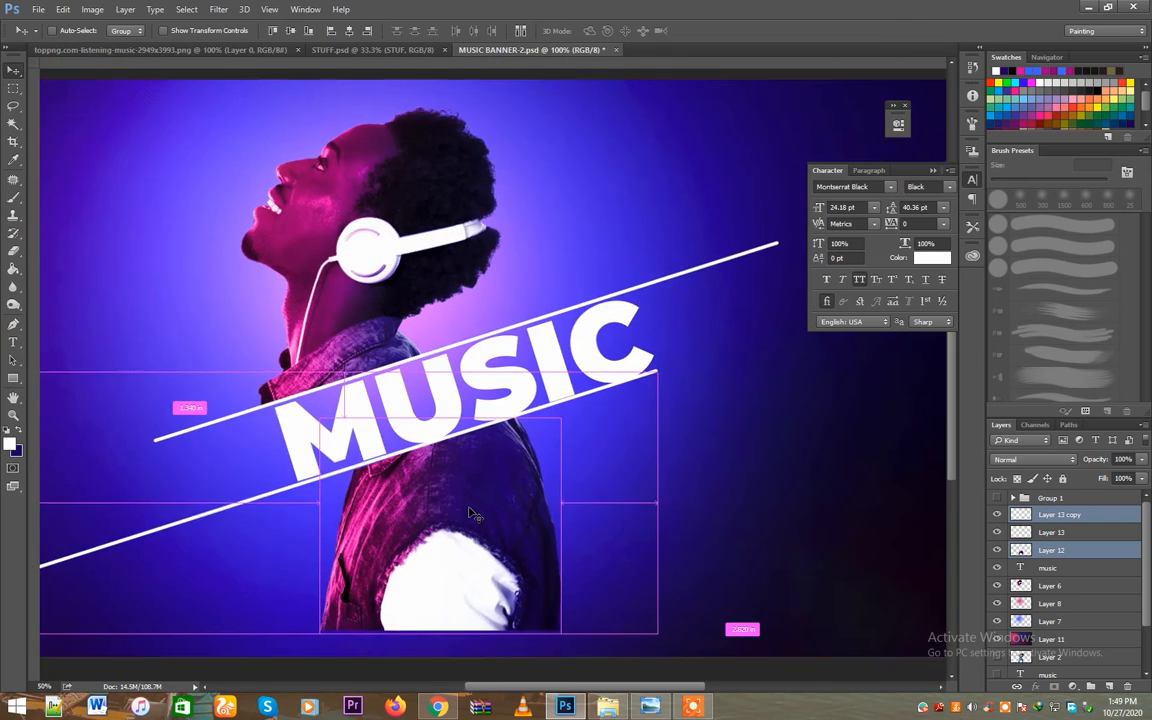
key(ctrl+minus)
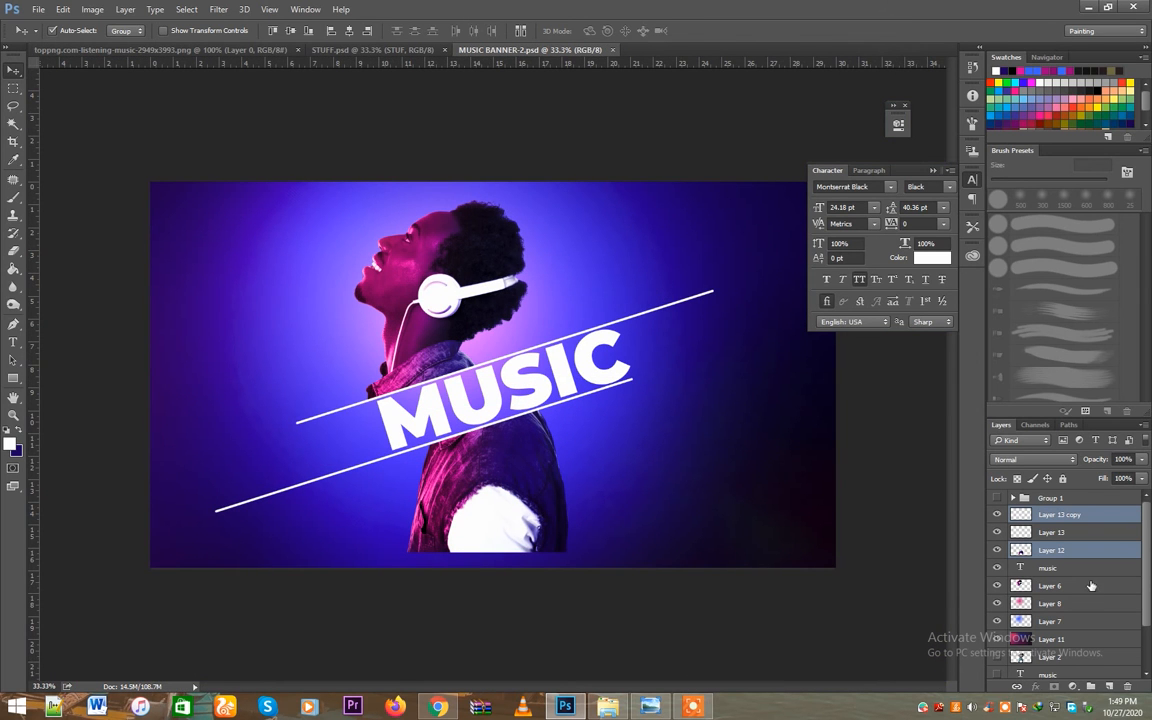
Move the lines, text, man and glow layers together about 1 in right and 0.7 in down to the canvas's bottom edge, and save
click(1053, 533)
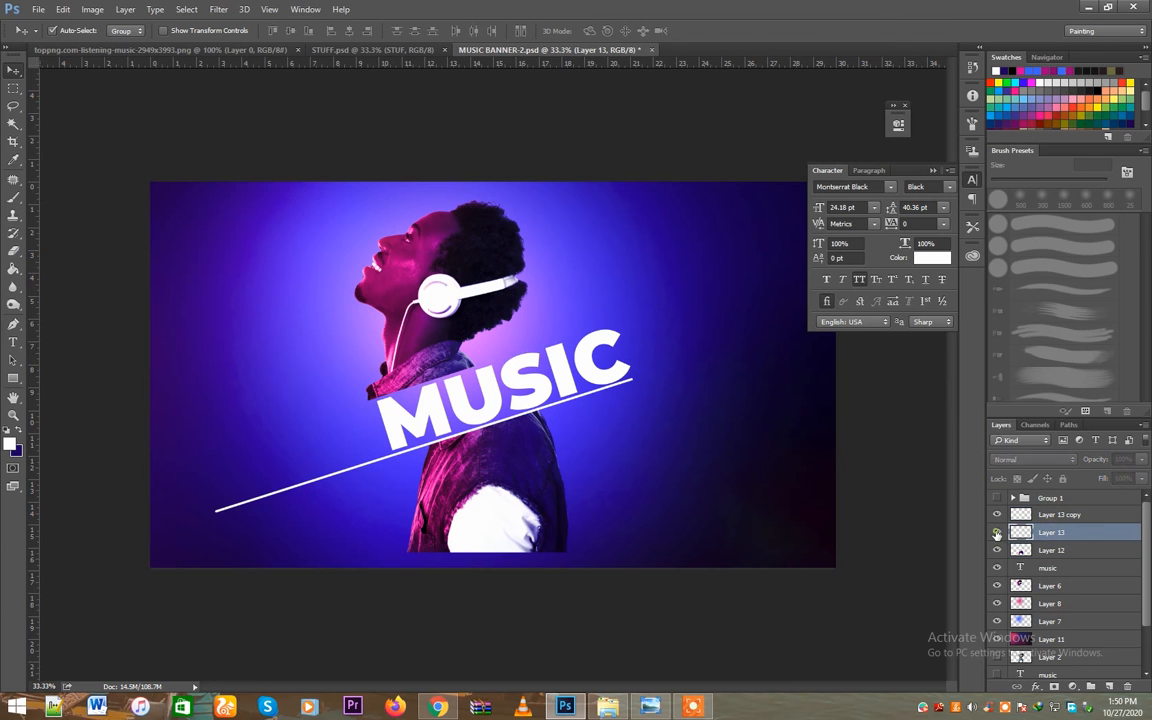
click(1039, 516)
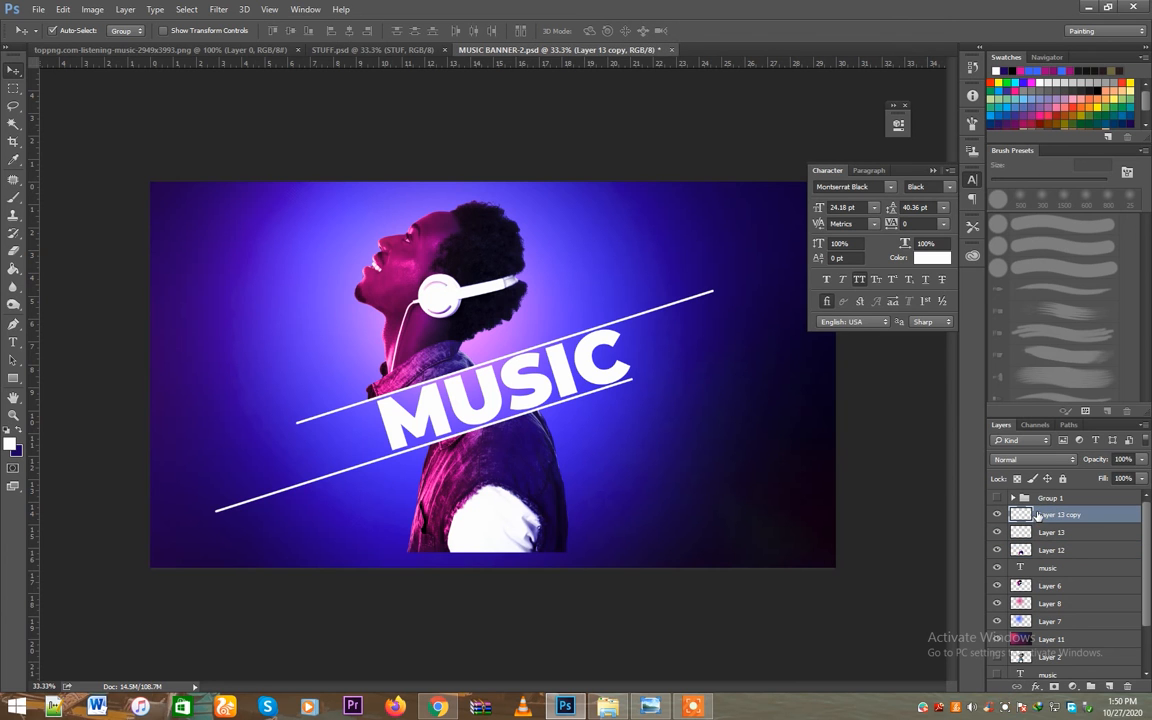
shift+click(1043, 622)
drag(490, 426, 555, 488)
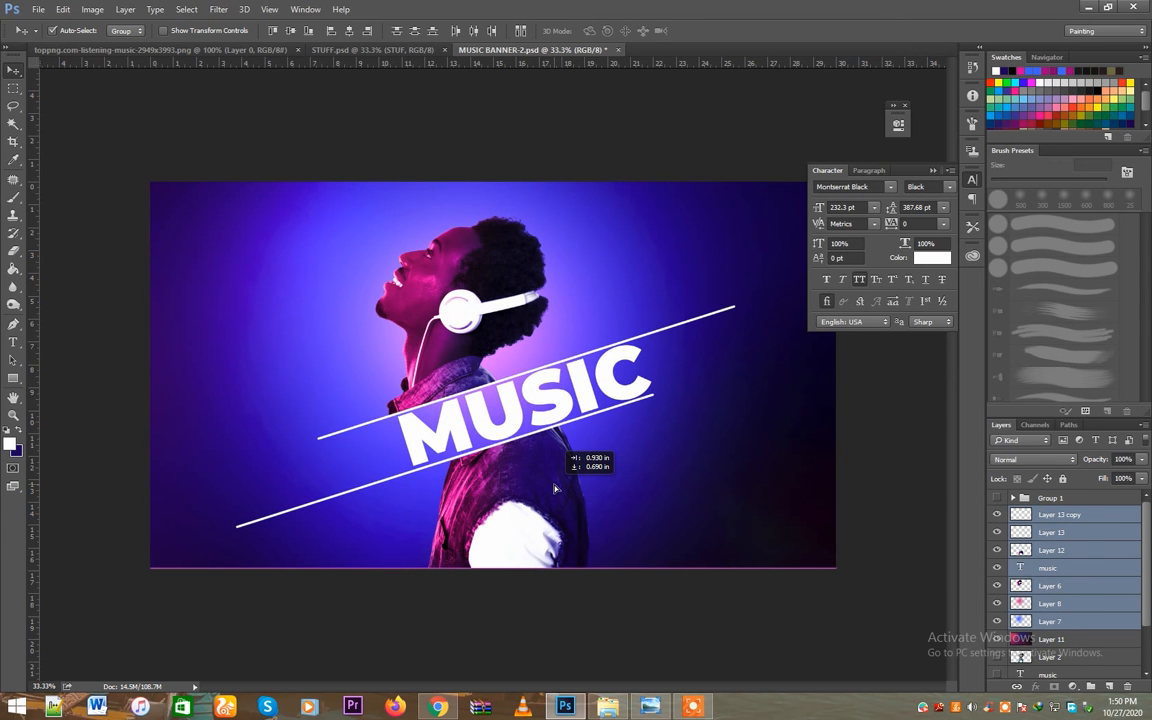
drag(555, 488, 558, 490)
key(ctrl+s)
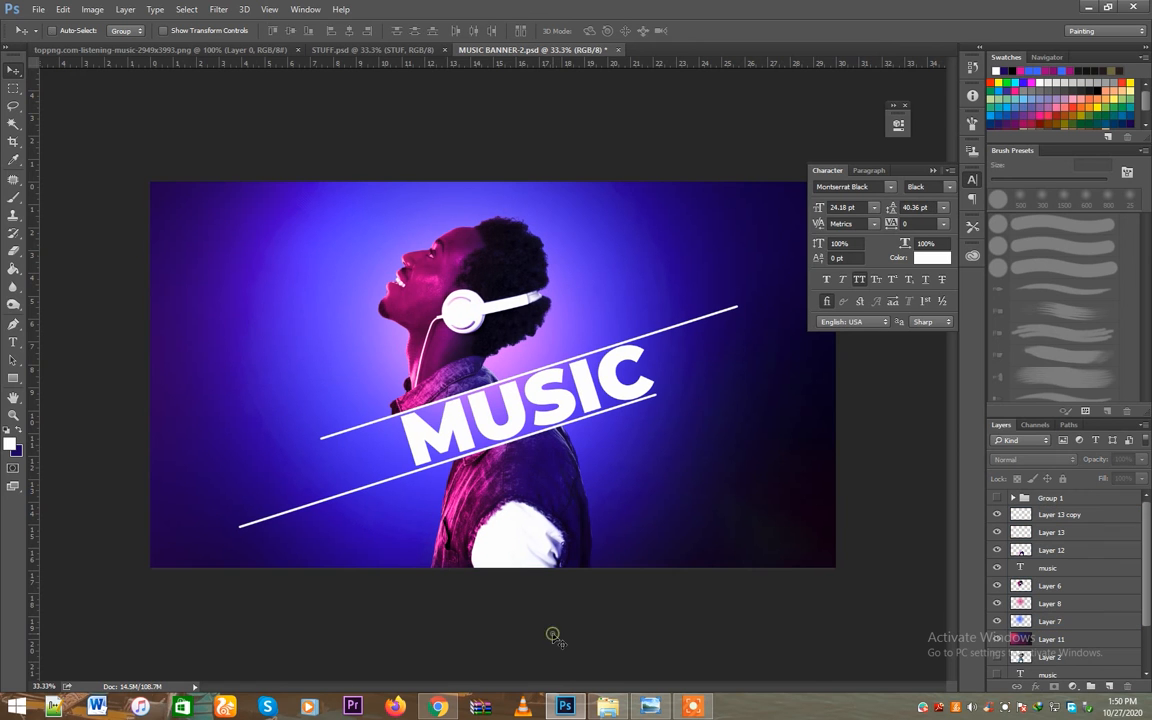
Ungroup the STUF group in STUFF.psd and bring its upper white dot grid into the banner's upper-left corner
click(410, 57)
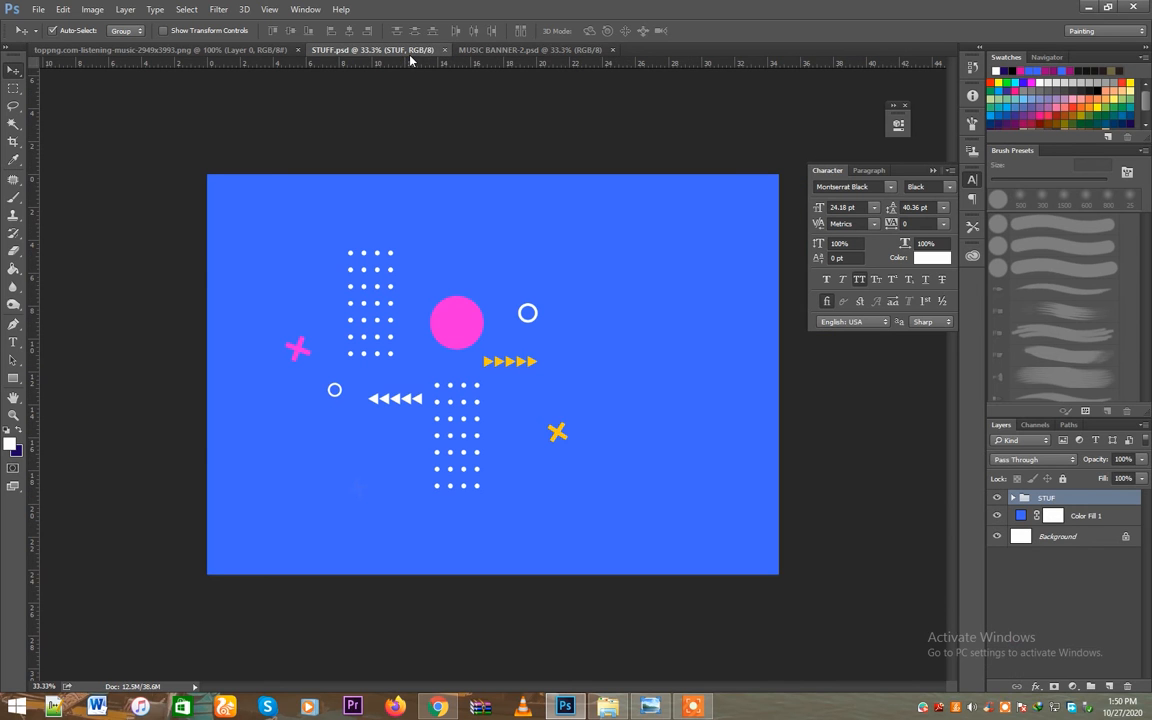
right_click(1041, 497)
click(1003, 117)
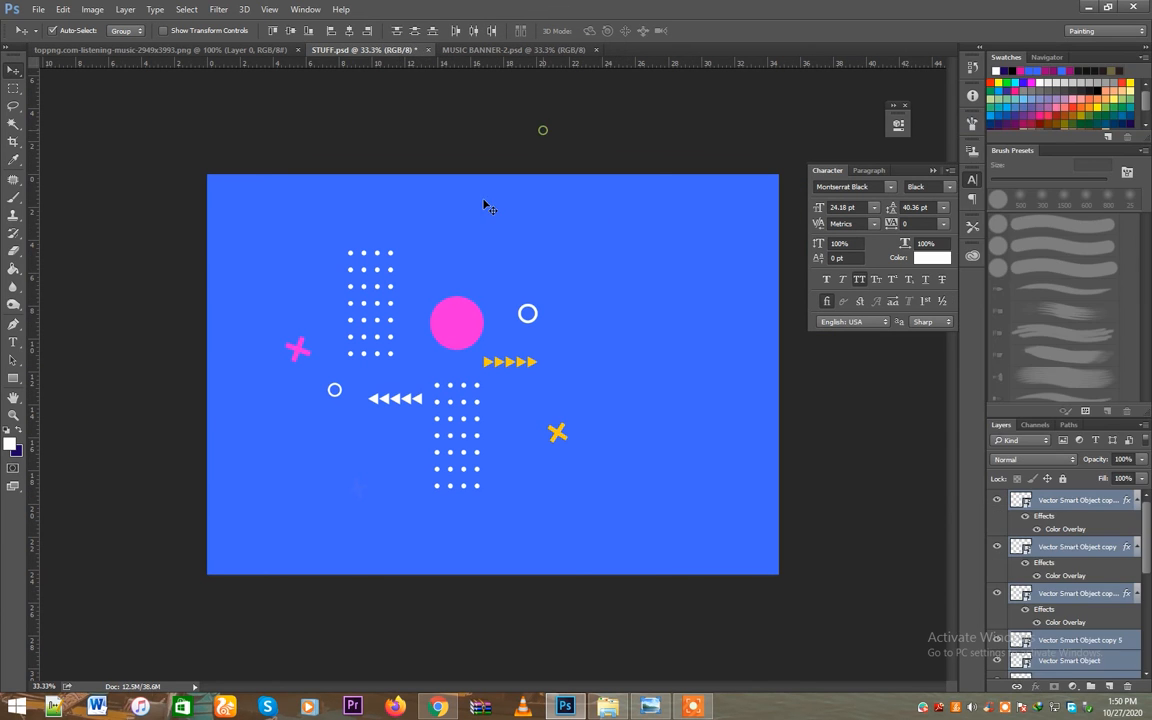
drag(351, 252, 200, 190)
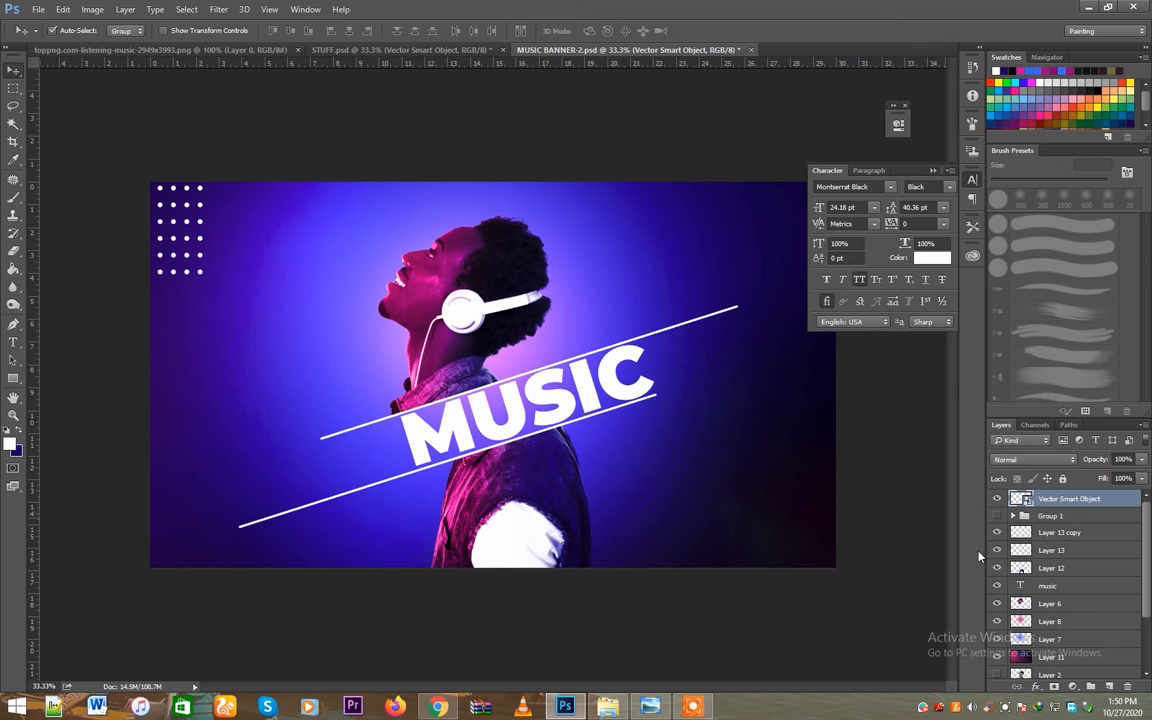
Rasterize the dot grid layer and delete its rightmost column of dots
right_click(1052, 506)
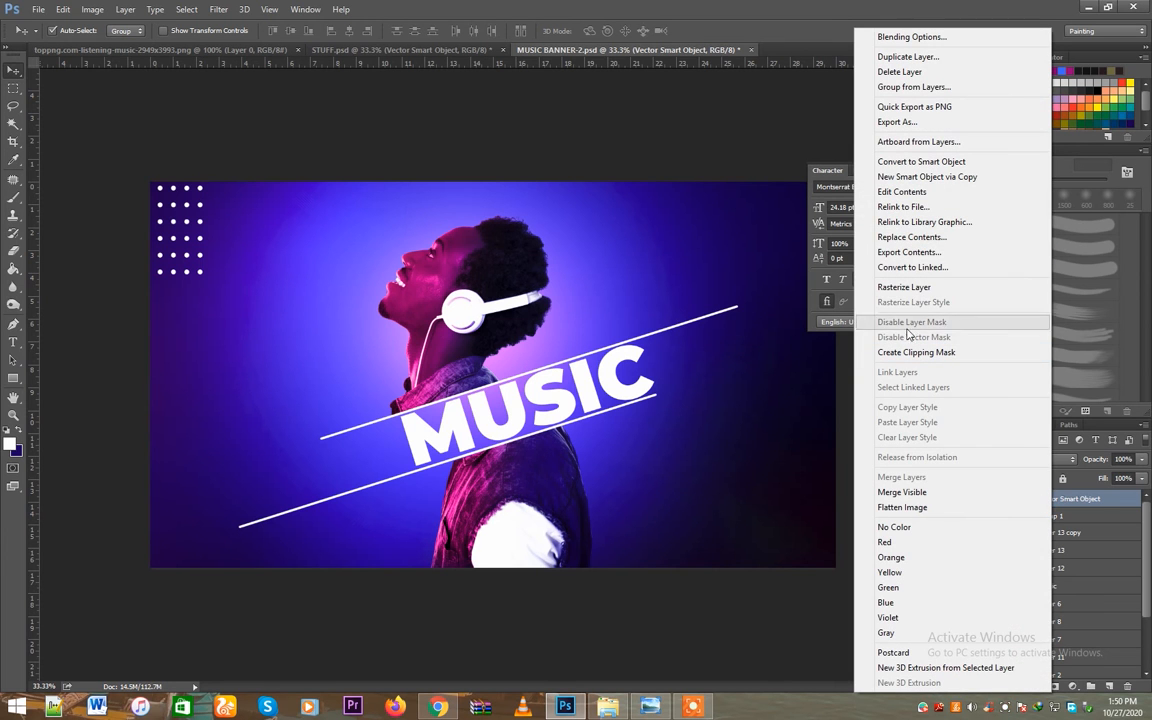
click(906, 289)
key(m)
drag(170, 163, 210, 230)
click(231, 300)
key(Delete)
key(v)
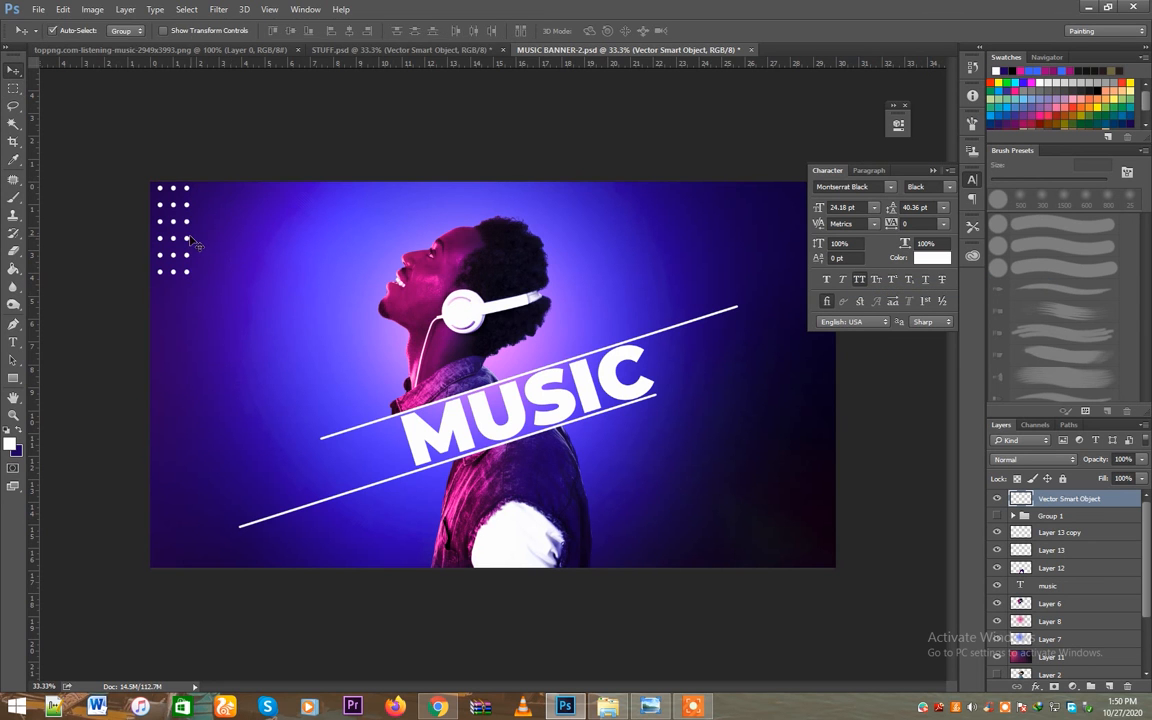
Duplicate the dot grid, rotate the copy 90°, place it in the banner's lower-right corner, and save
drag(187, 240, 826, 507)
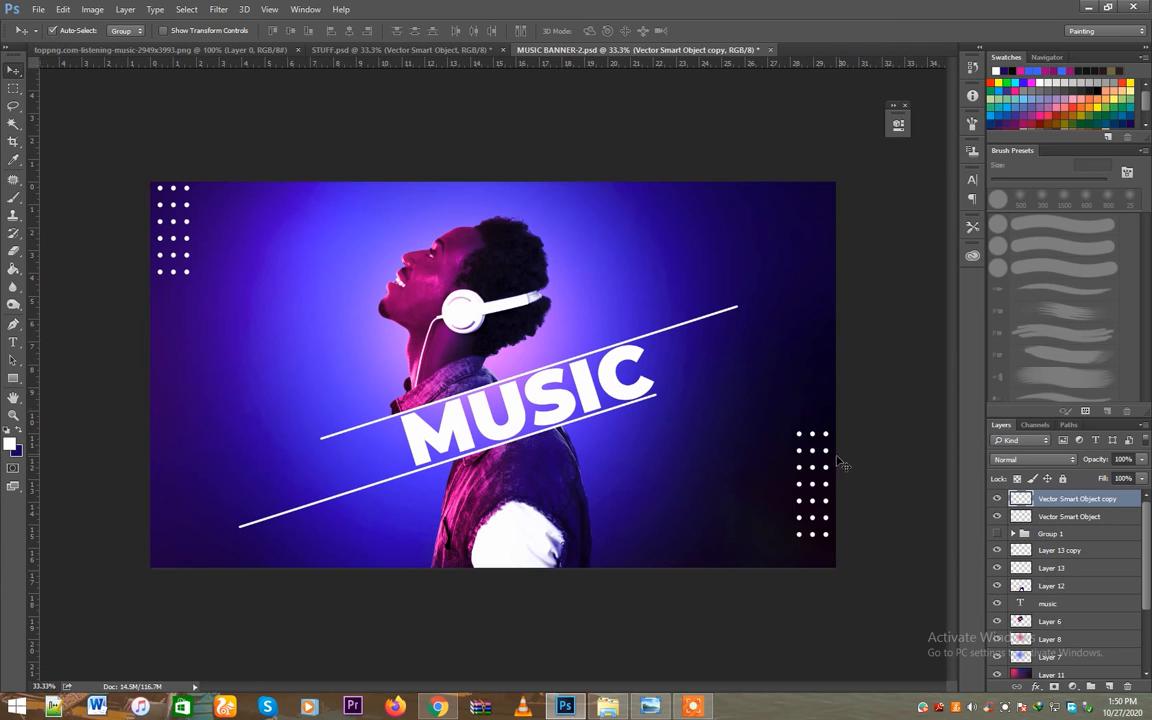
drag(831, 457, 882, 543)
key(ctrl+t)
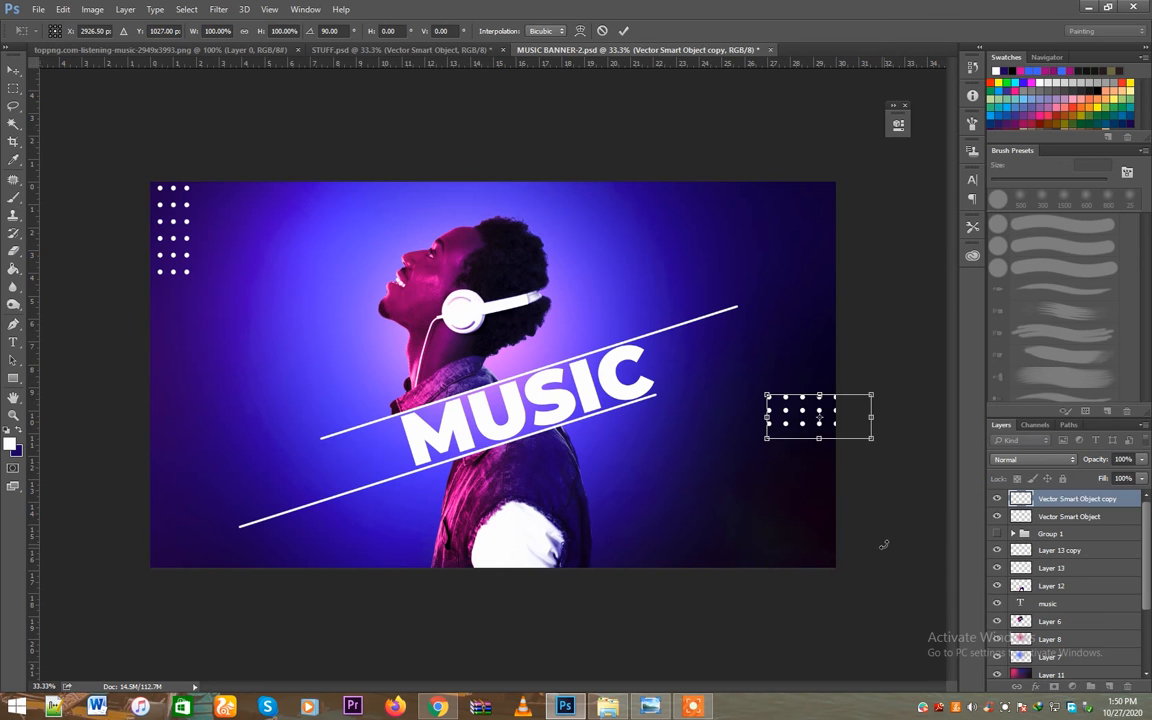
key(Return)
drag(820, 414, 806, 522)
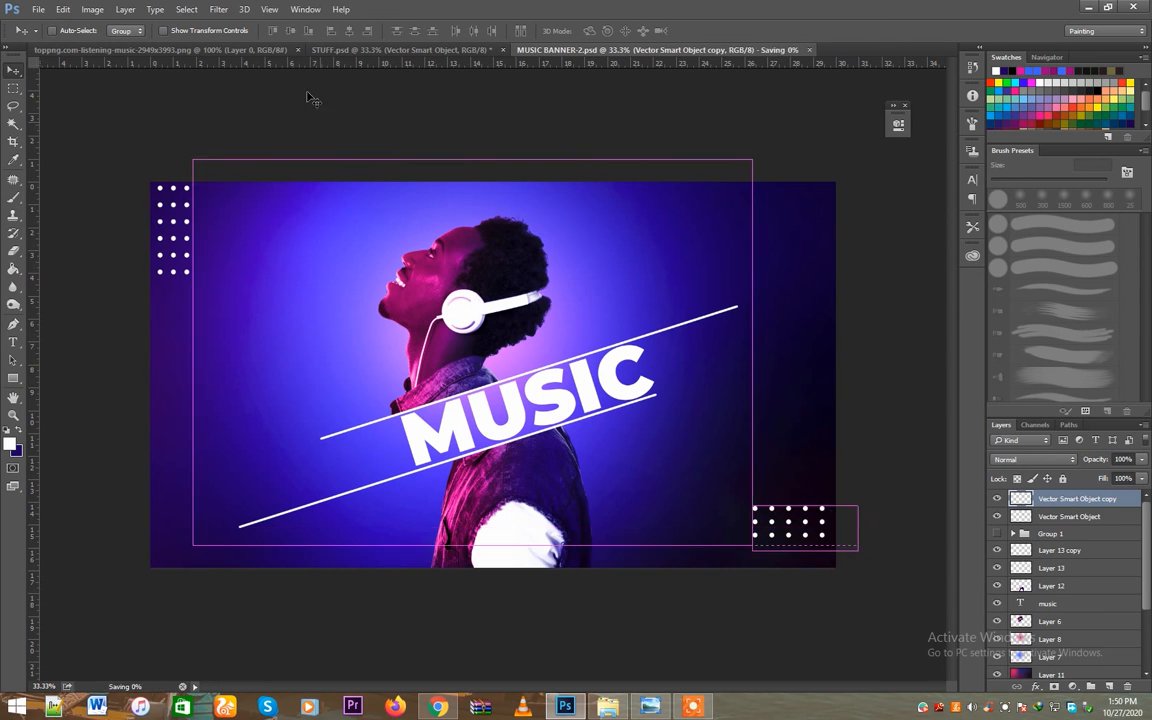
Bring the pink cross from STUFF.psd into the banner, placing it on the blue area in front of the man's face
click(330, 49)
drag(300, 355, 420, 235)
drag(307, 340, 297, 333)
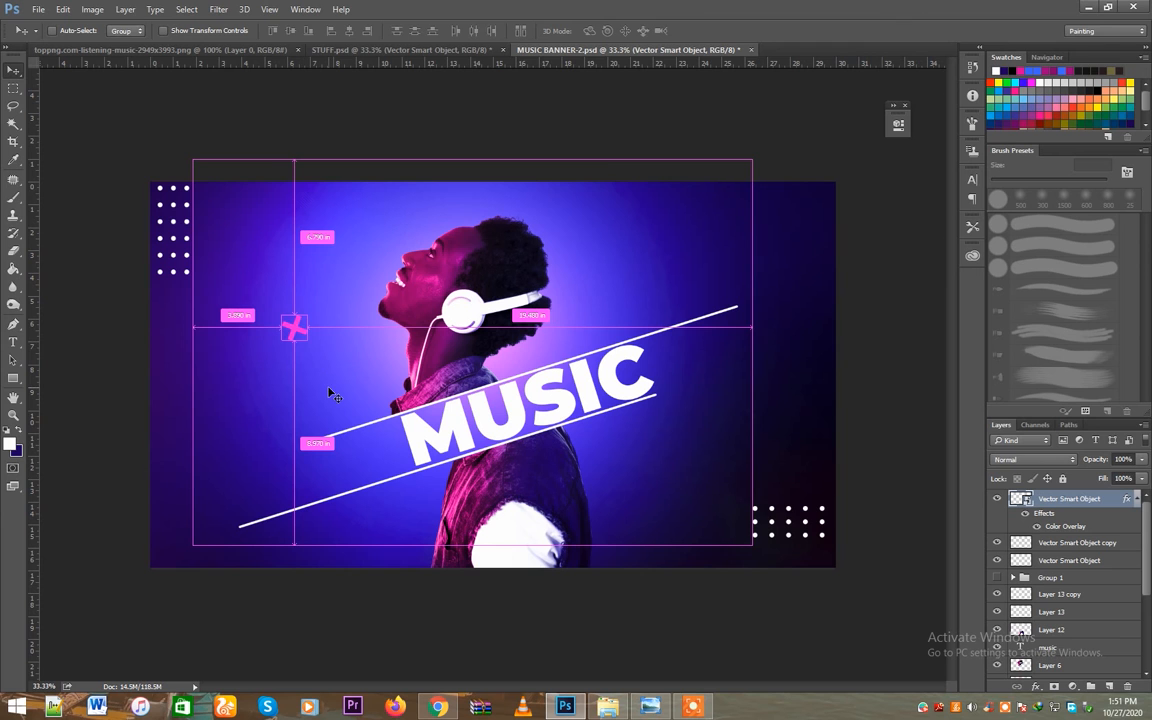
Add two rotated copies of the pink cross, one near the banner's upper right and one below the text's right end
key(ctrl+t)
drag(314, 352, 731, 261)
key(Return)
key(ctrl+t)
key(Return)
key(ctrl+t)
key(Return)
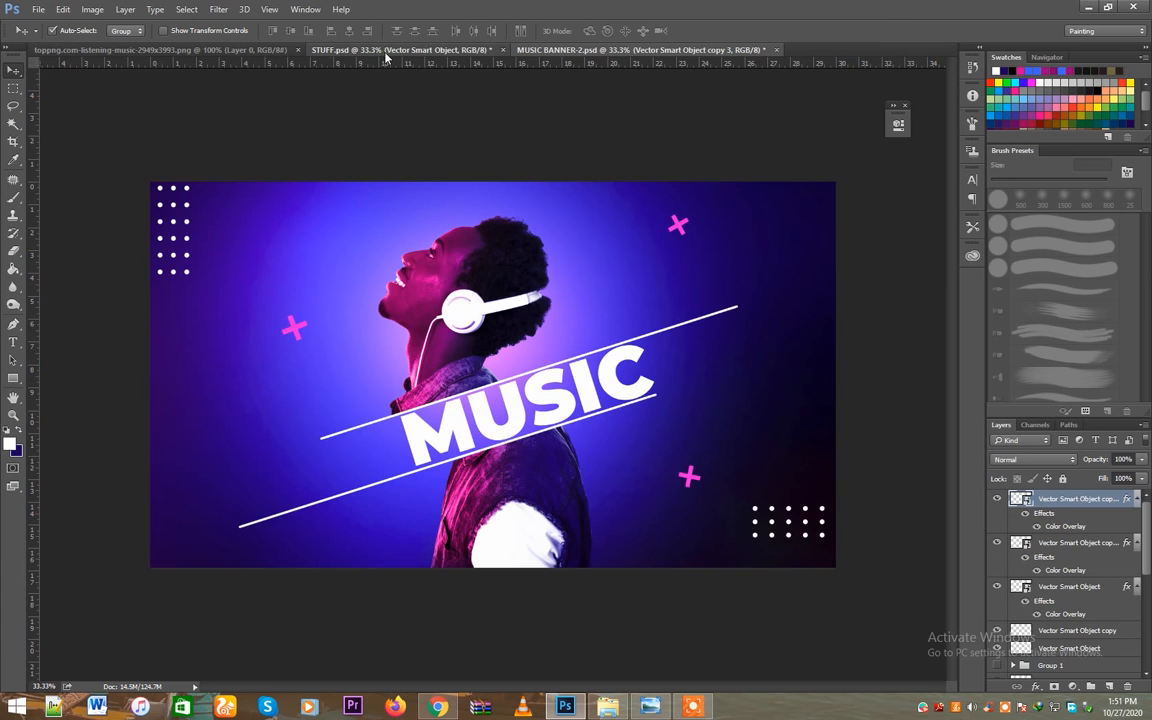
Bring the white triangle row from STUFF.psd above the head and add a horizontally flipped copy beside the torso
click(386, 49)
drag(410, 403, 603, 497)
key(ctrl+t)
right_click(600, 490)
click(650, 463)
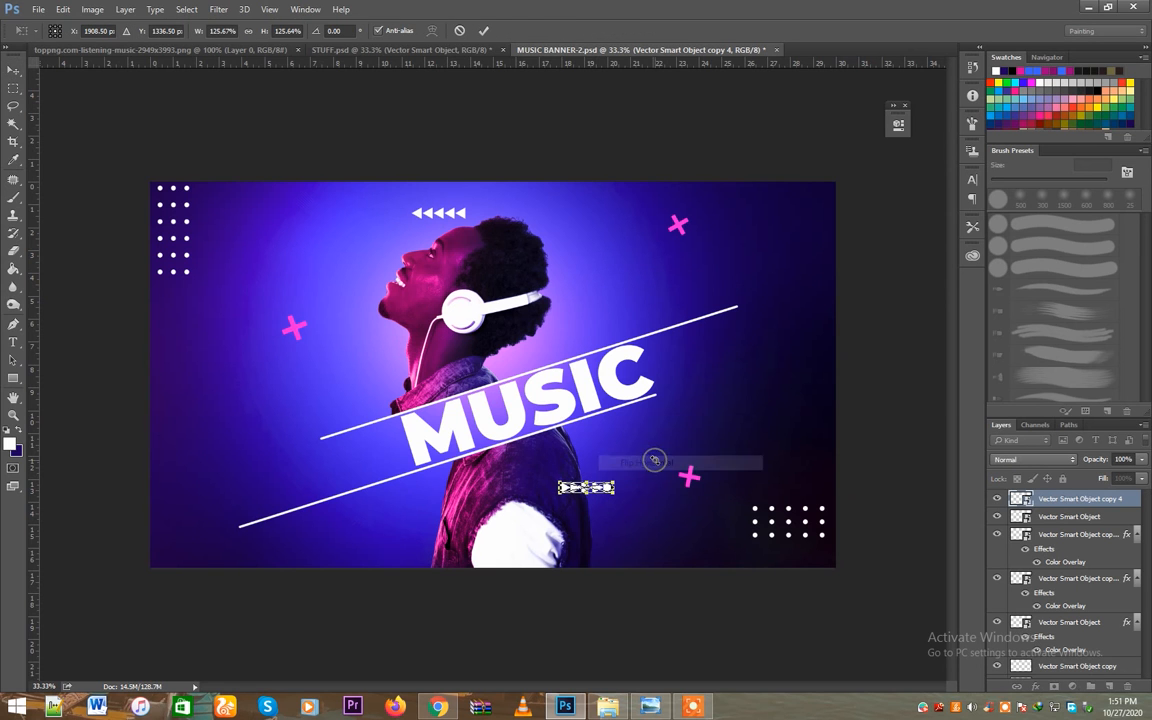
key(Return)
Rotate the copied triangle row to point downward and position it just right of the torso
drag(598, 493, 606, 572)
key(ctrl+t)
key(Return)
ctrl+click(606, 572)
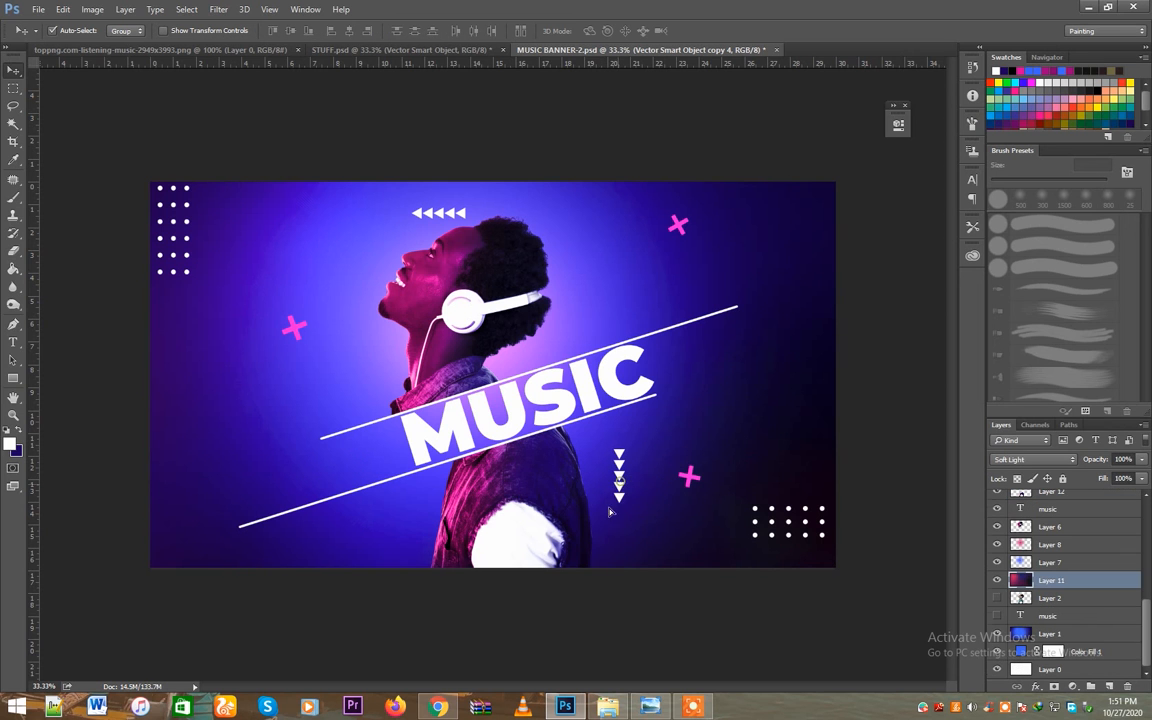
drag(620, 462, 610, 499)
key(ctrl+z)
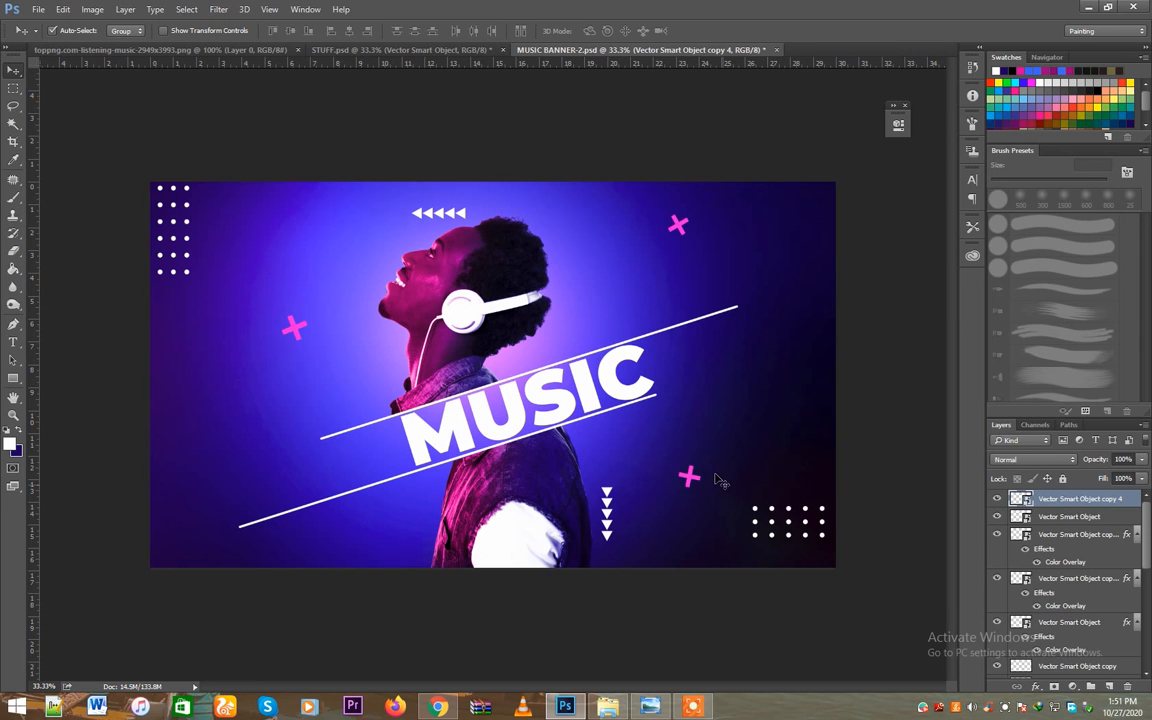
Compare the banner with and without the Layer 11 gradient, set that layer's opacity to 59%, and save
click(996, 581)
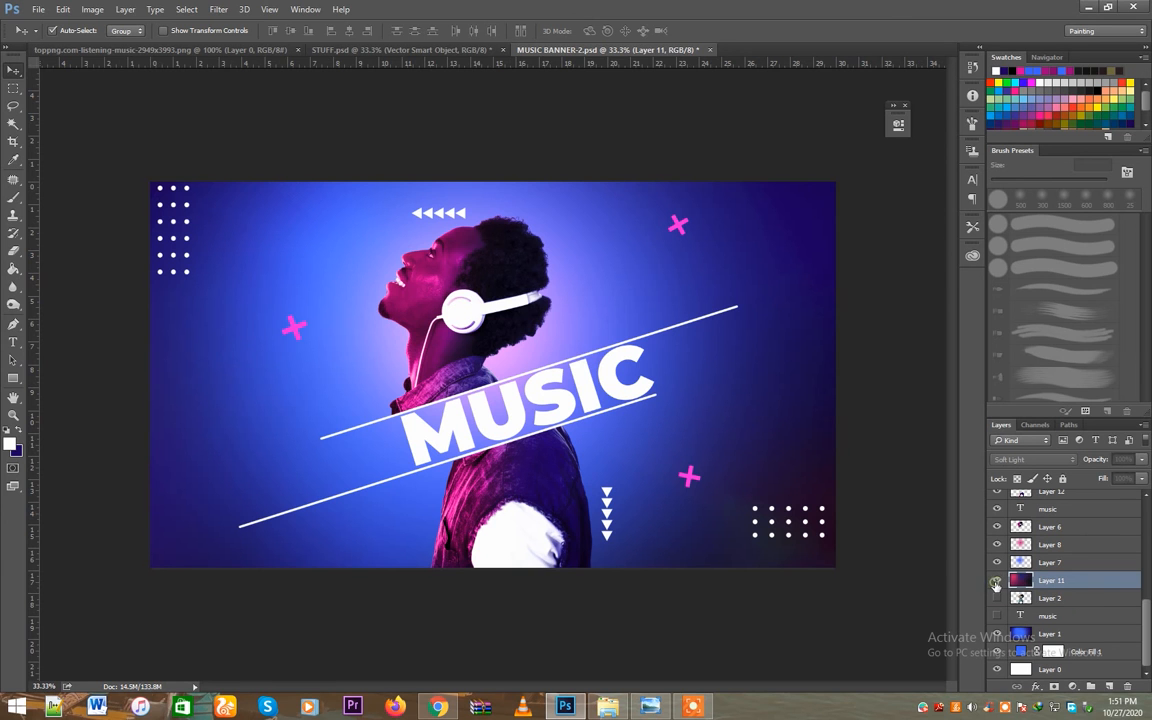
click(996, 581)
click(996, 581)
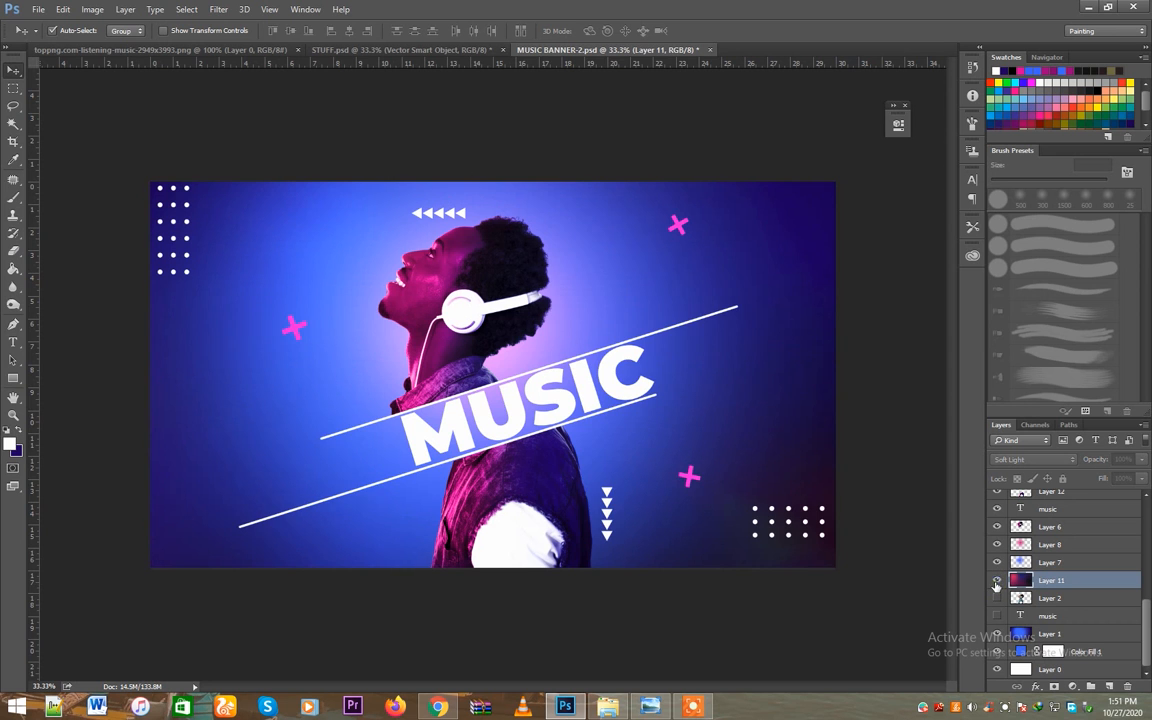
click(997, 582)
click(1142, 460)
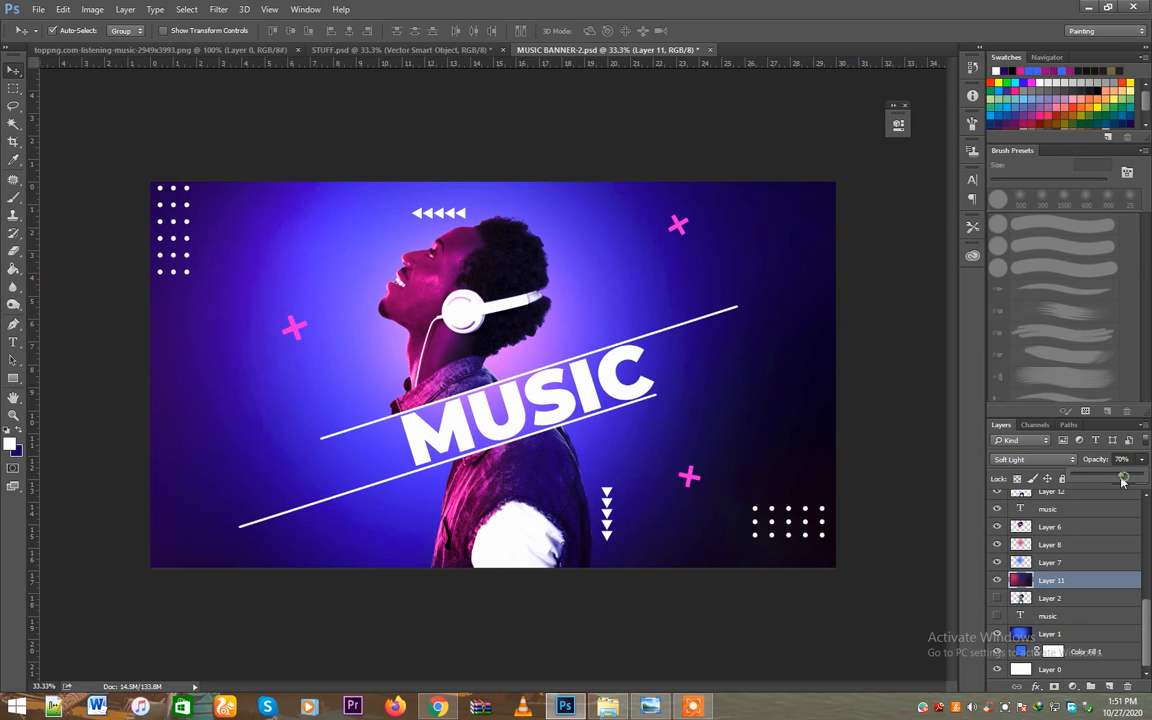
drag(1143, 476, 1120, 481)
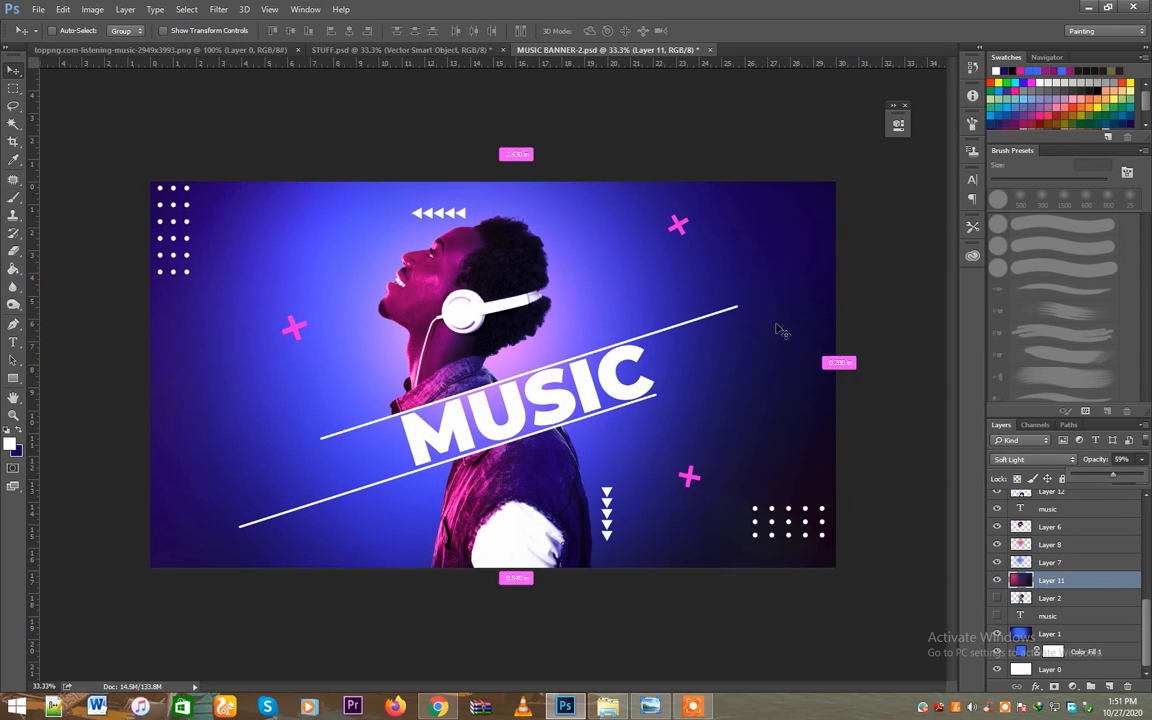
key(ctrl+s)
Move the Layer 8 pink glow behind the face, duplicate it, and set the copy's fill to 55%
ctrl+click(513, 334)
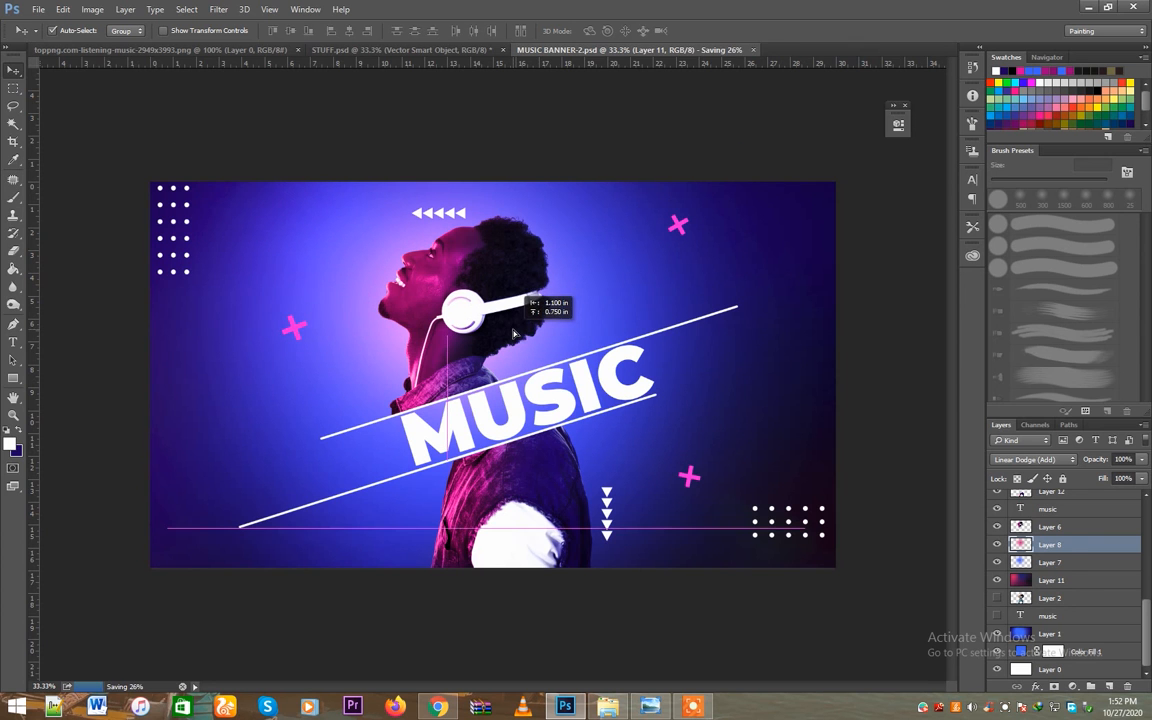
key(ctrl+j)
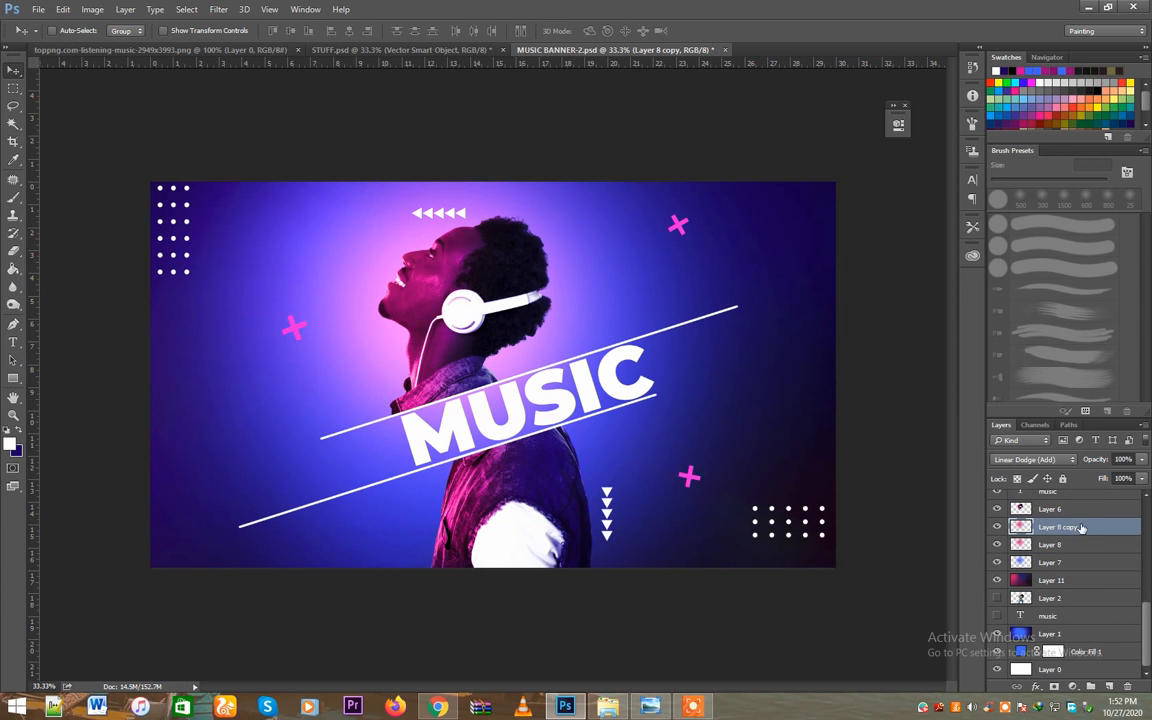
click(1142, 478)
drag(1140, 493, 1110, 497)
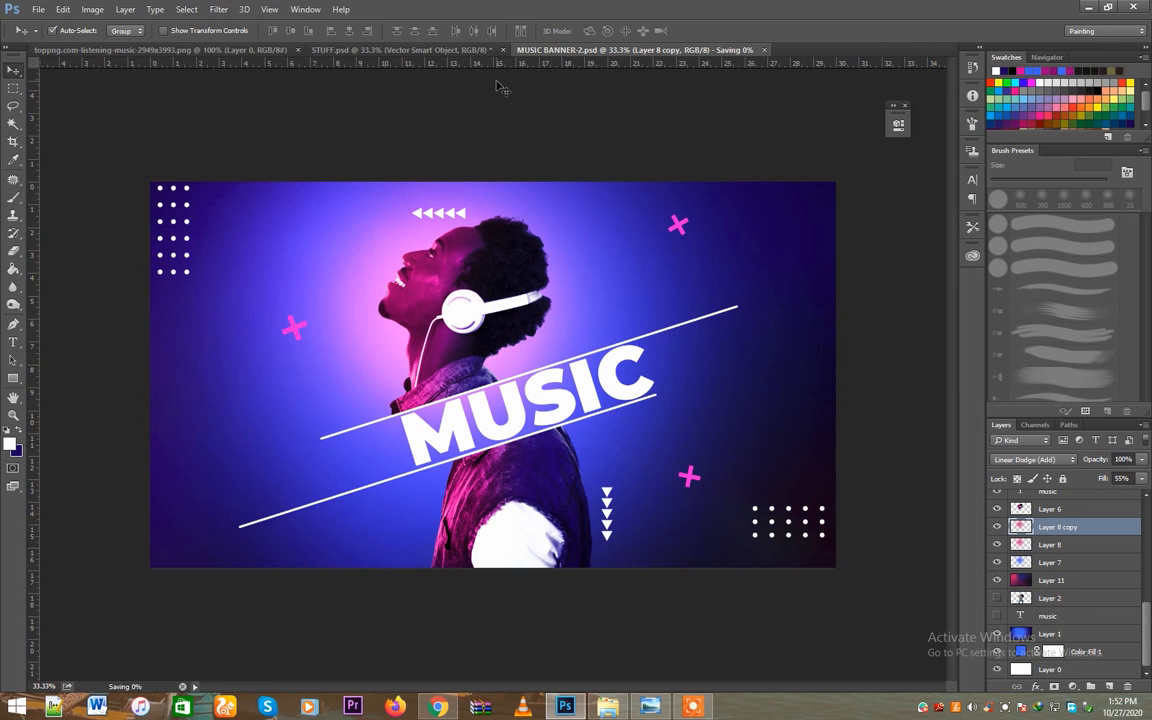
Bring the white ring from STUFF.psd above the upper line's left end, place a copy under its right end, and save
click(396, 52)
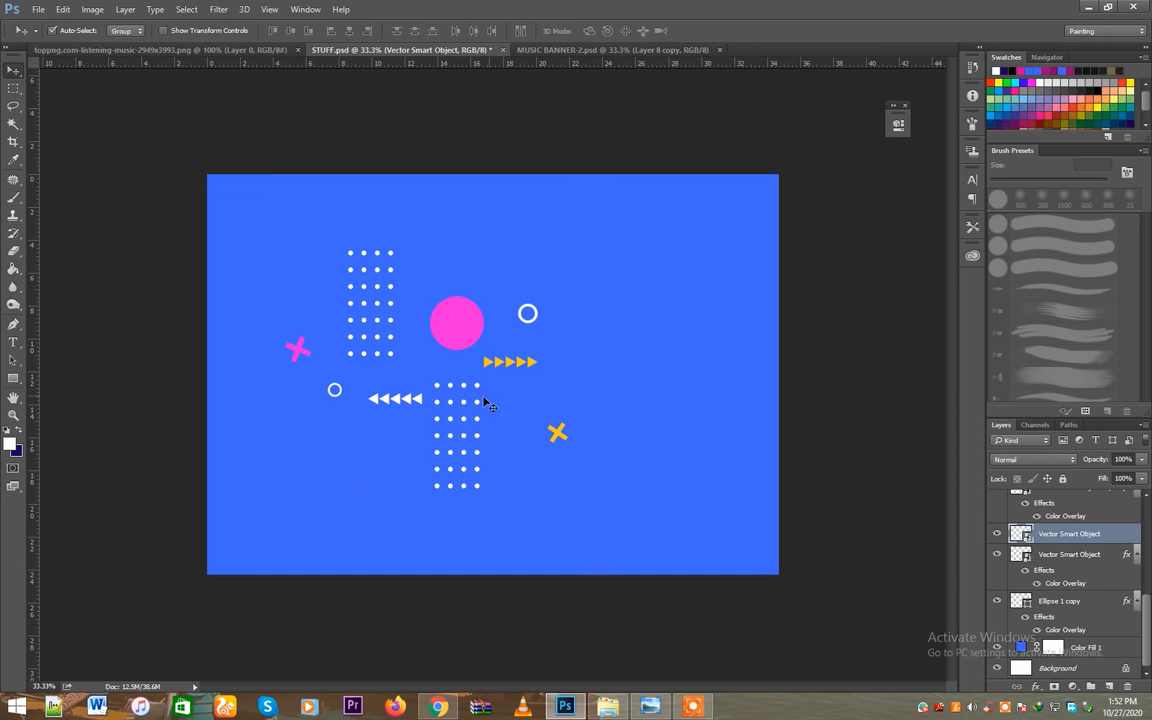
drag(537, 318, 343, 419)
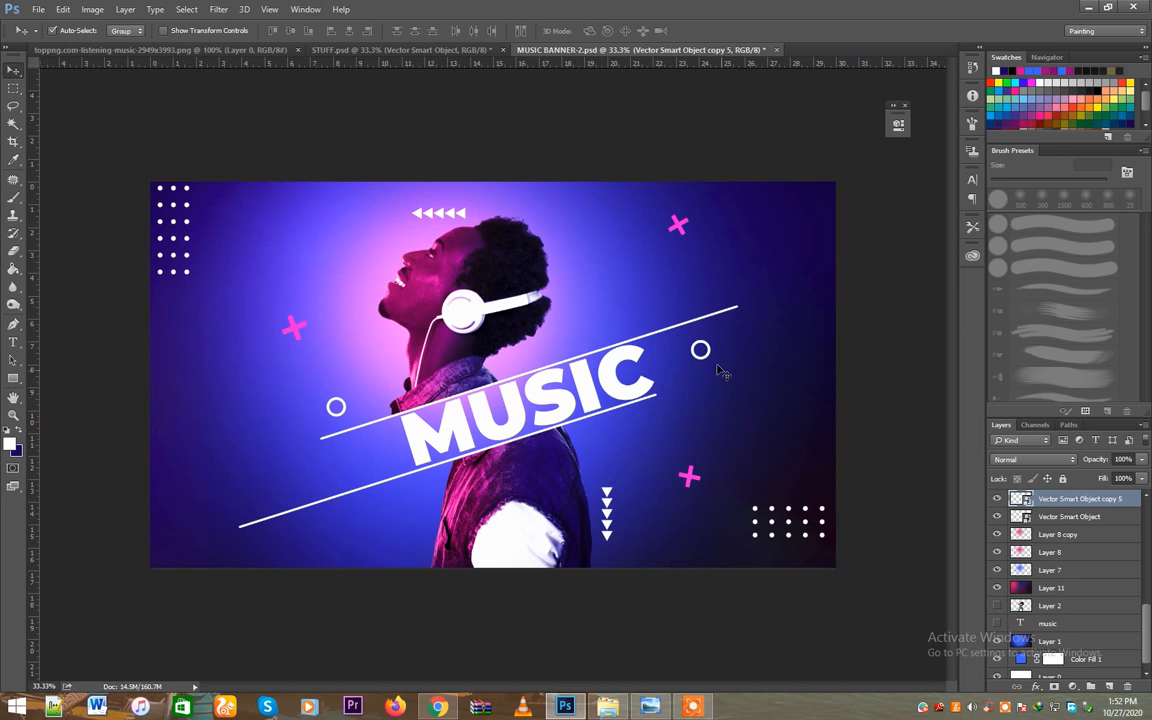
drag(704, 356, 744, 333)
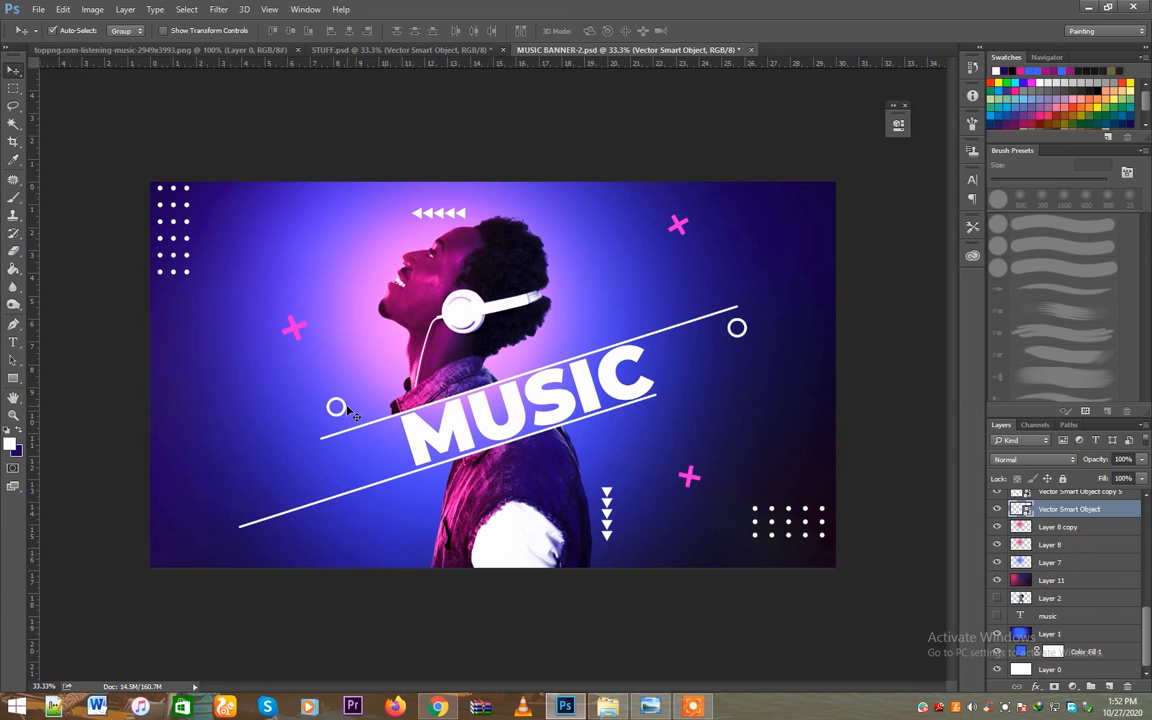
key(ctrl+s)
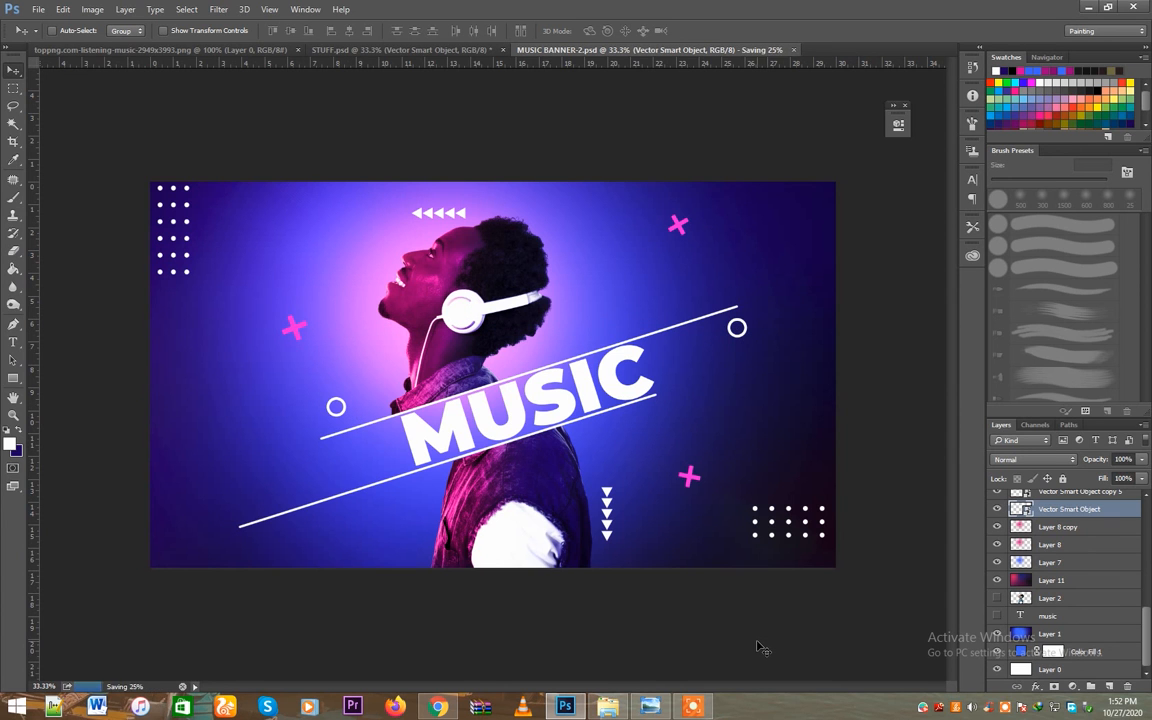
click(391, 52)
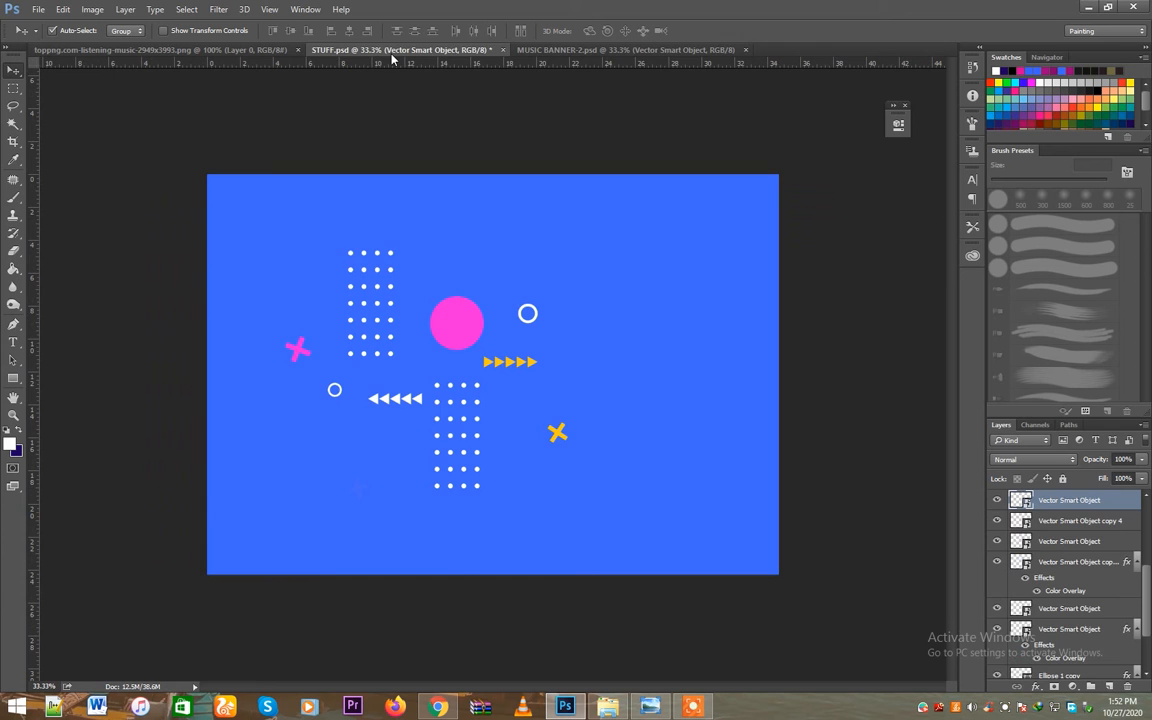
click(565, 52)
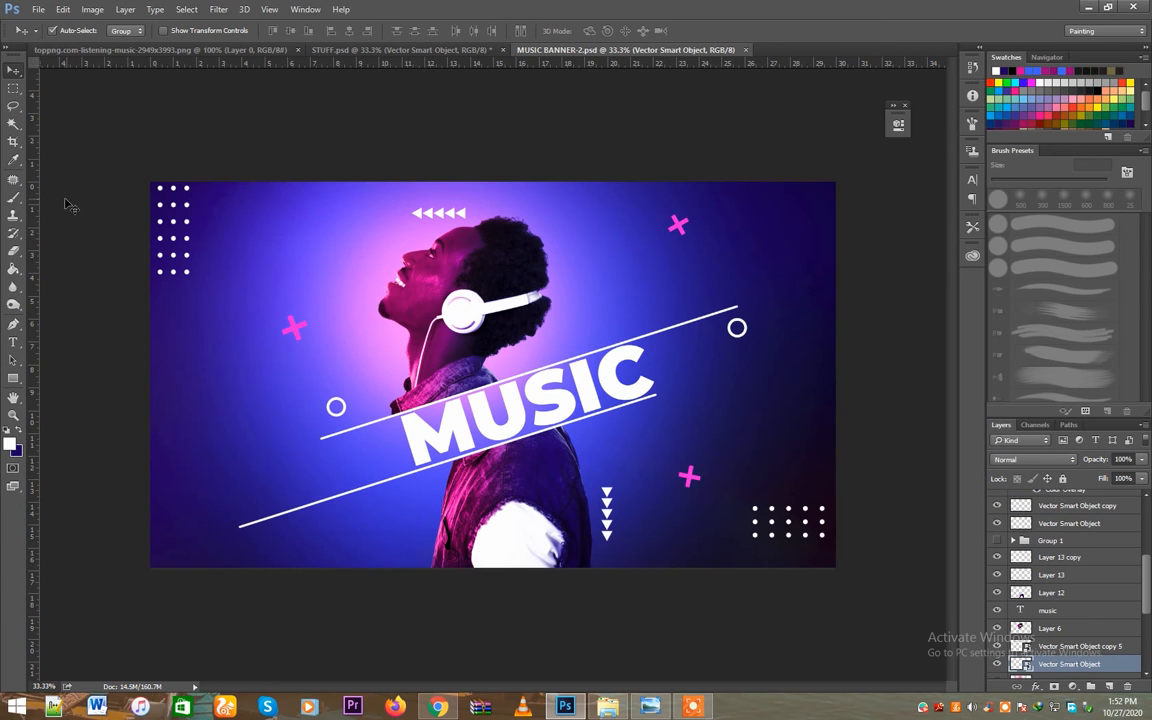
Draw a white circle about 1070 px in diameter around the man's head with the Ellipse tool
drag(15, 378, 62, 400)
drag(333, 186, 598, 432)
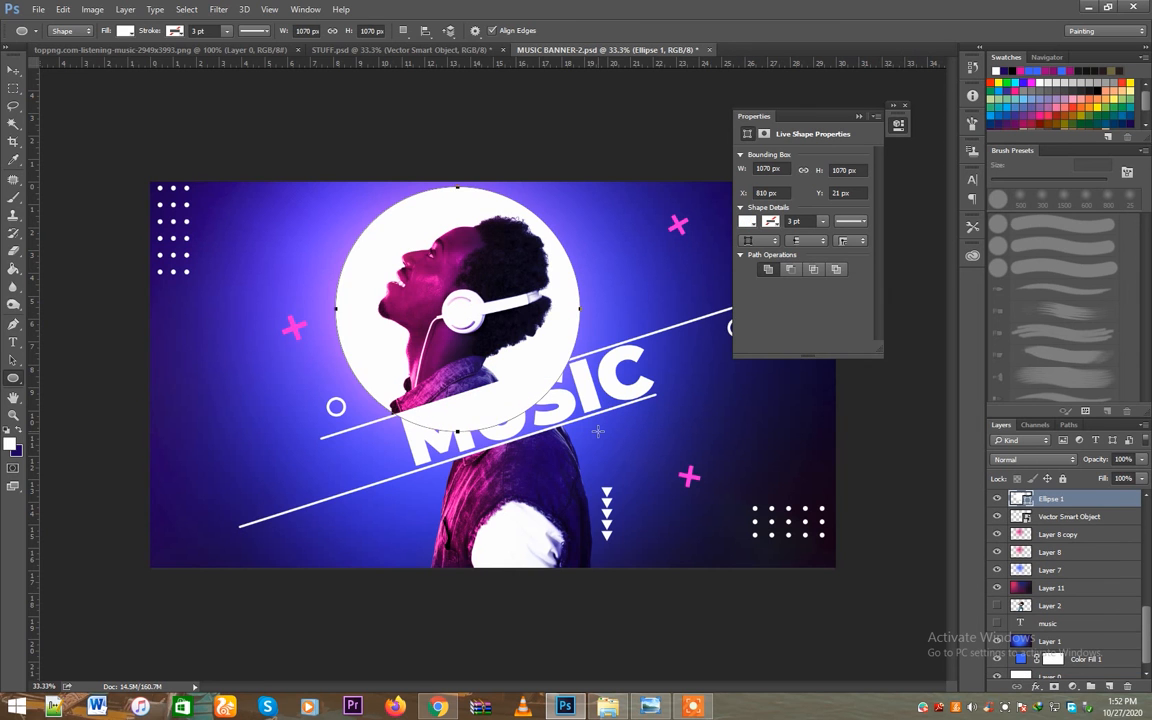
key(v)
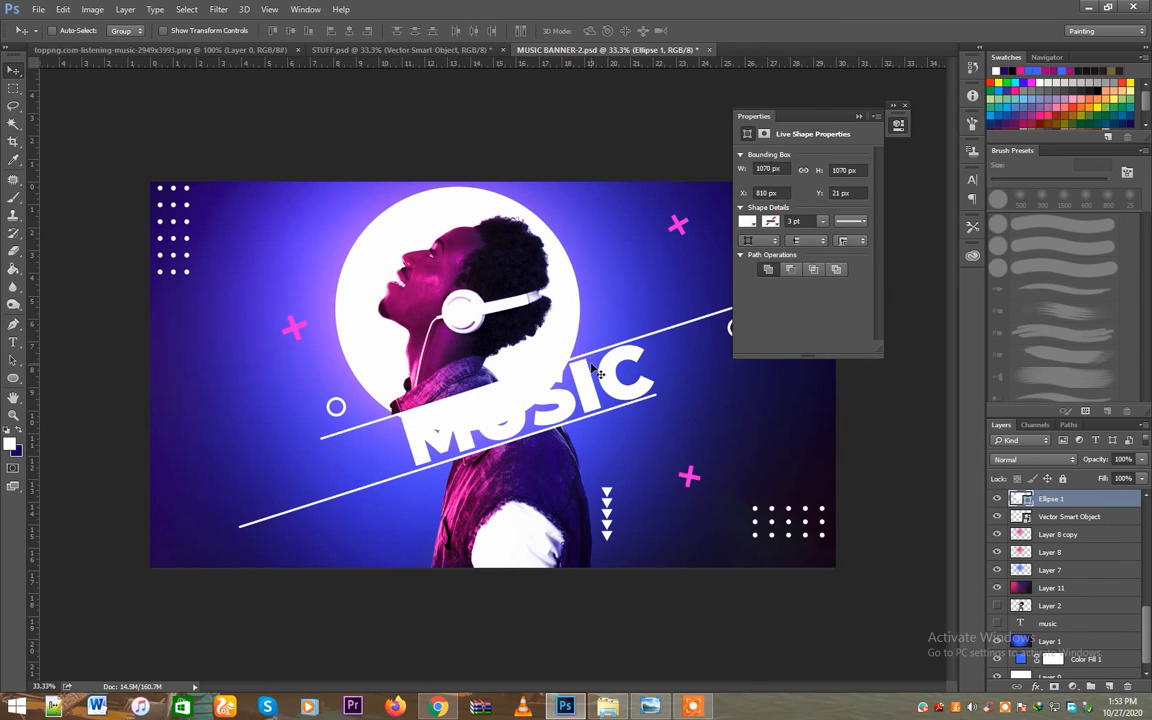
Send the white circle to the back of the layer stack, then raise it just above the hidden music text
key(ctrl+shift+bracketleft)
key(ctrl+bracketright)
key(ctrl+bracketright)
key(ctrl+bracketright)
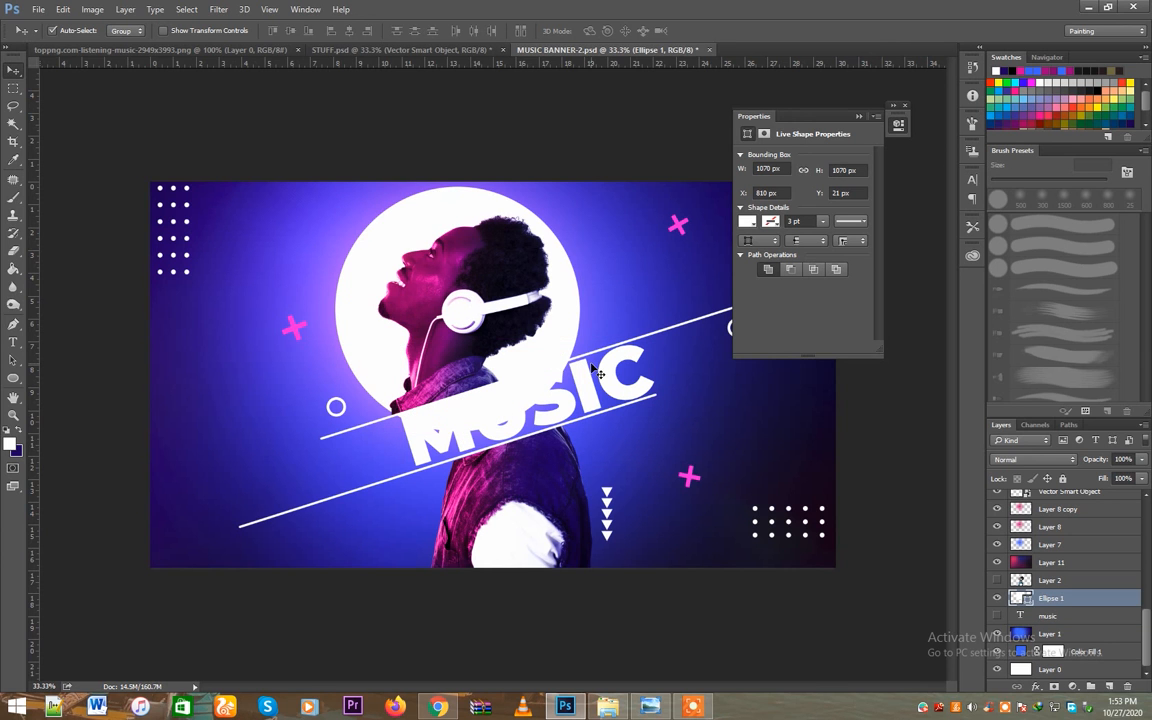
click(576, 314)
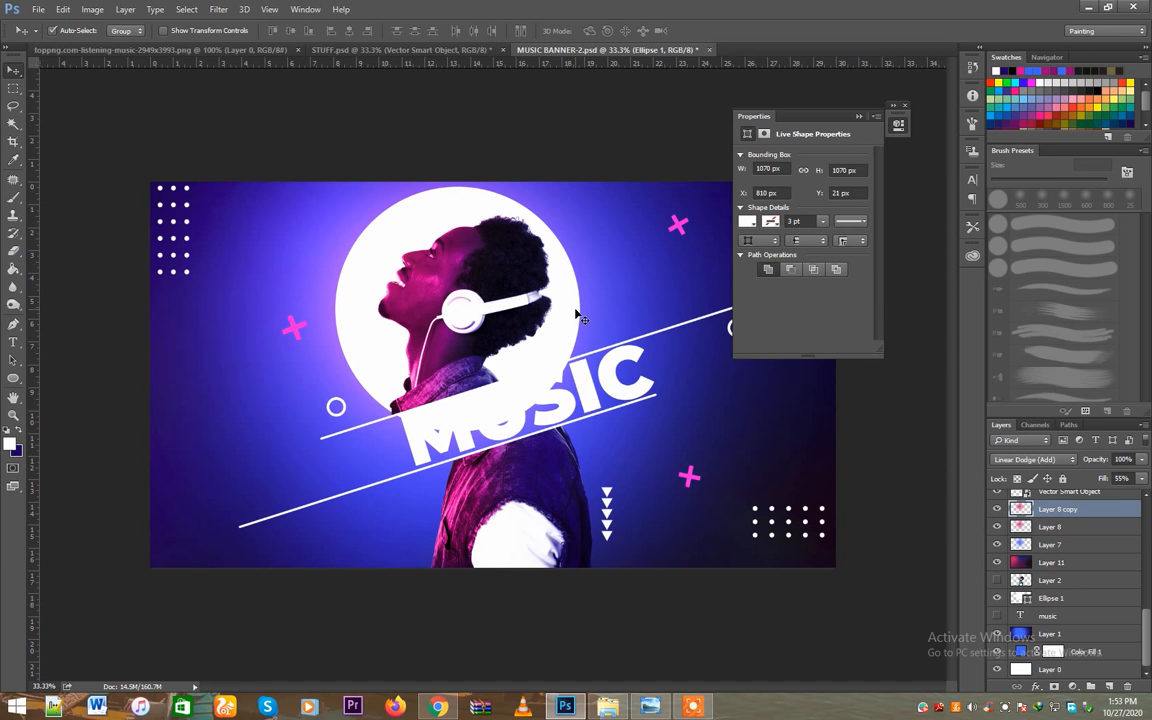
click(1050, 506)
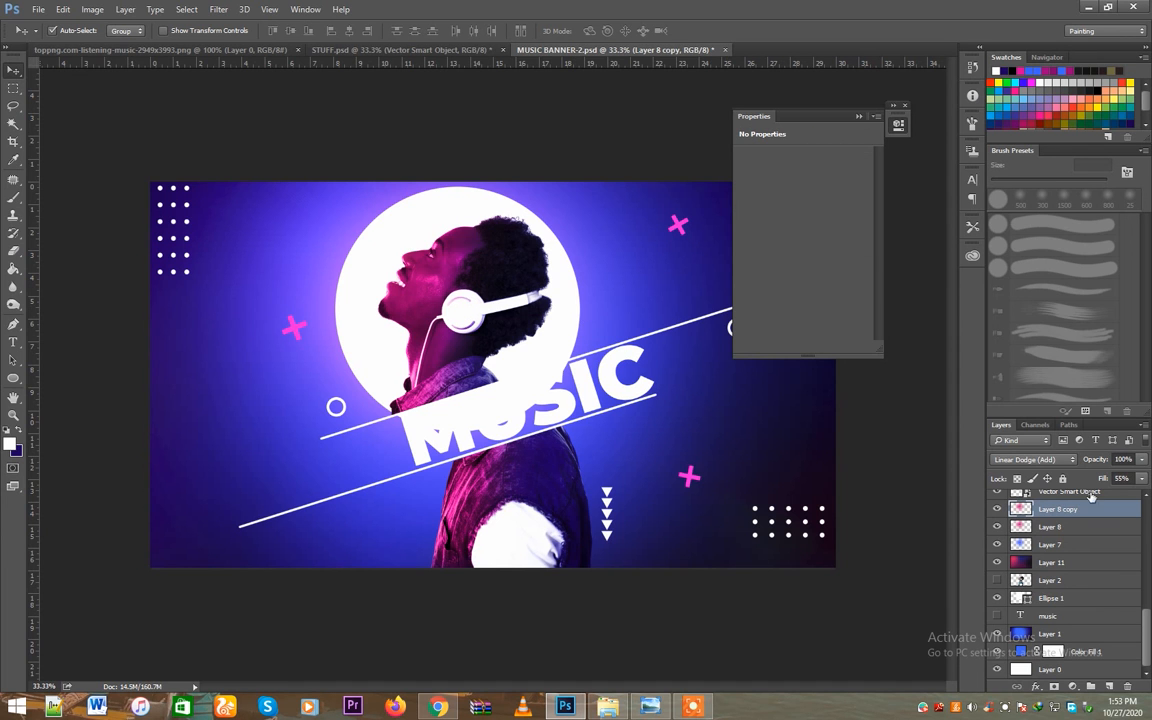
click(1142, 459)
drag(1140, 471, 1108, 476)
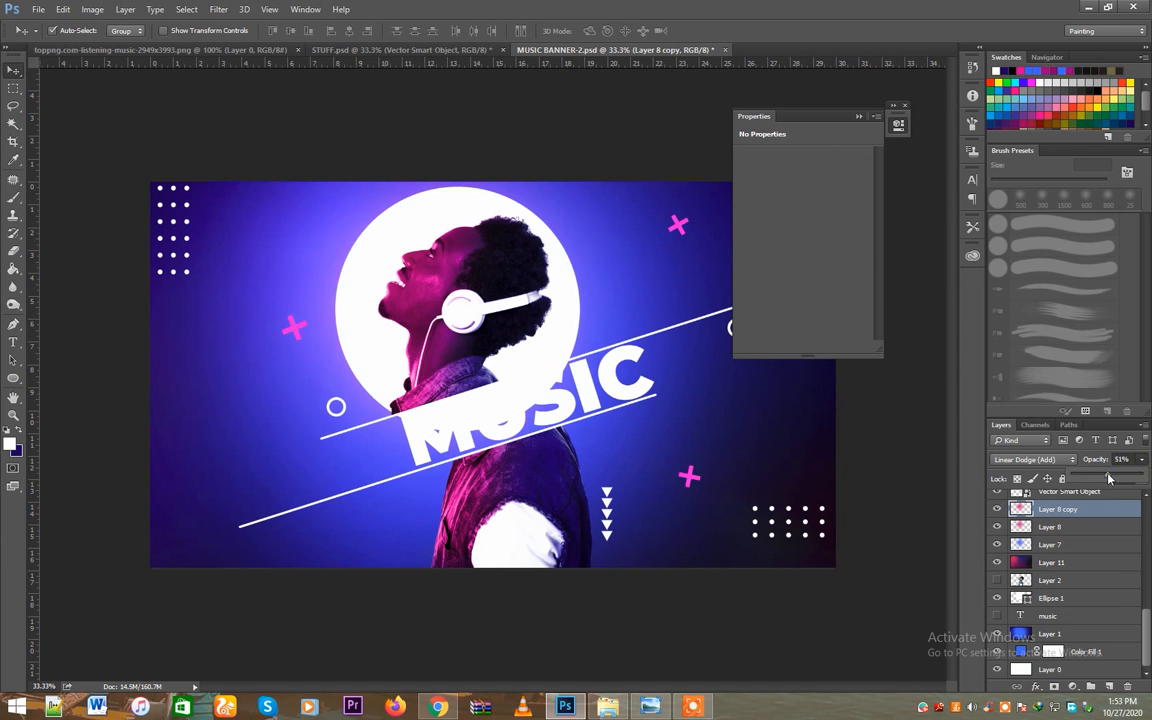
key(Escape)
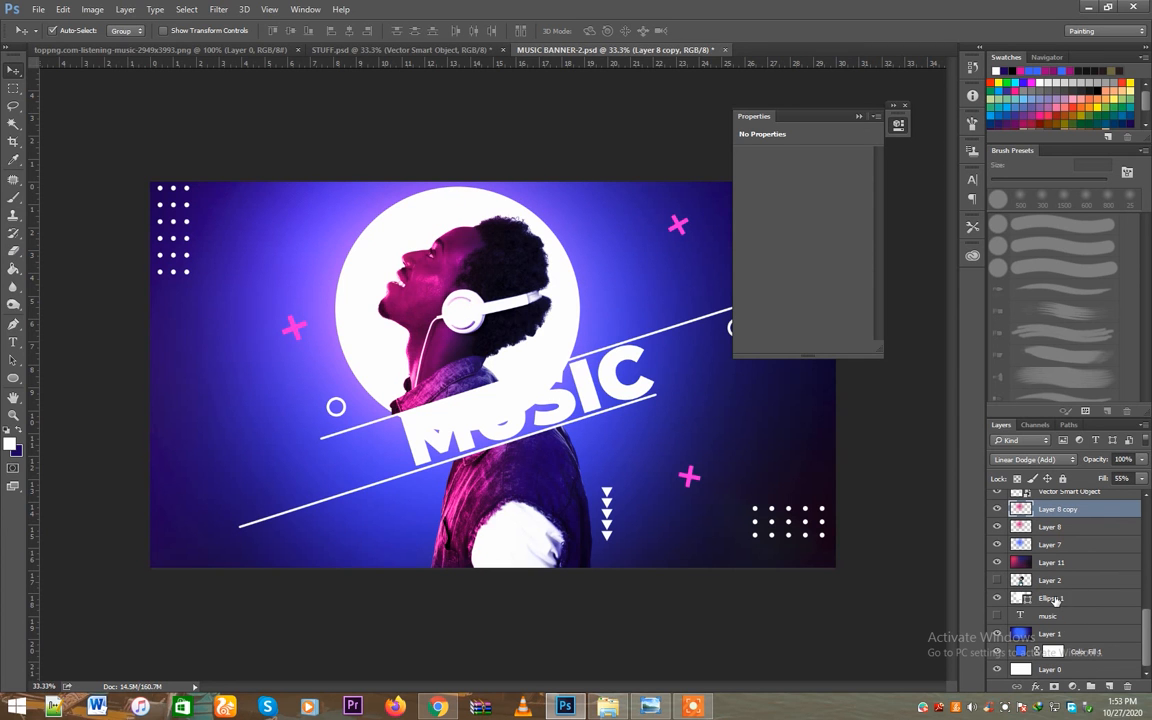
Set the opacity of the white circle behind the head to 15%
click(1055, 599)
click(1141, 459)
drag(1138, 472, 1111, 483)
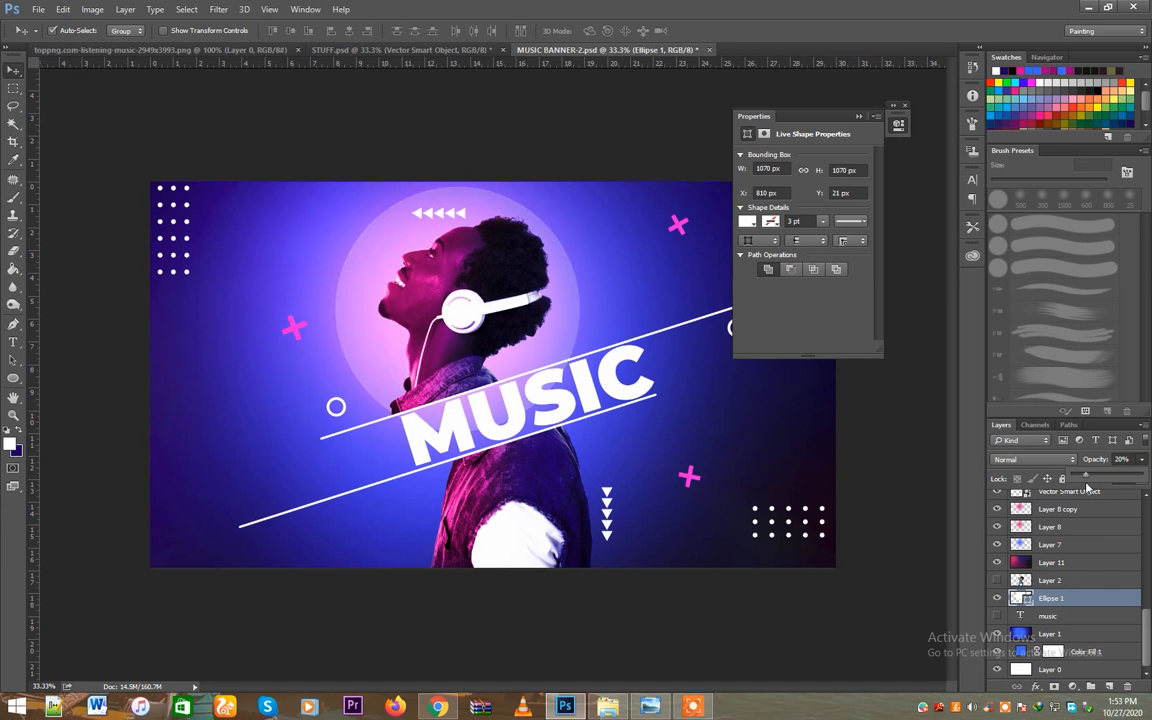
drag(1081, 488, 1081, 489)
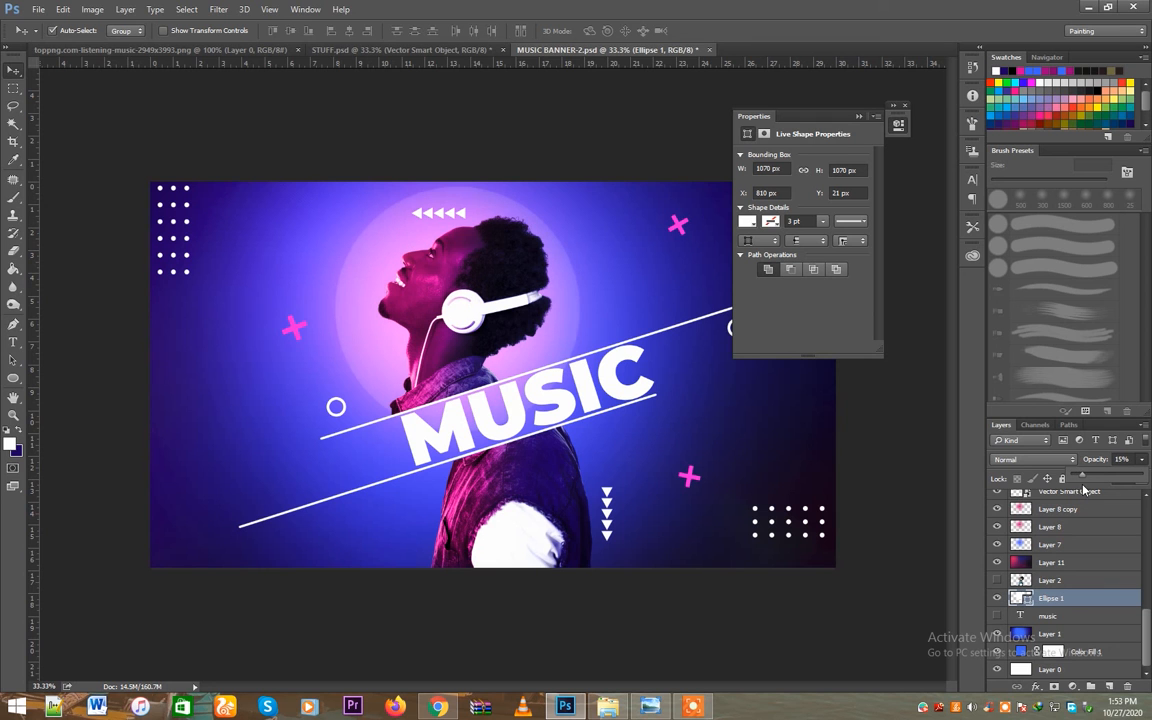
Enlarge the white HEADPHONES text and rotate it 90° so it runs vertically down the banner's left side
click(866, 118)
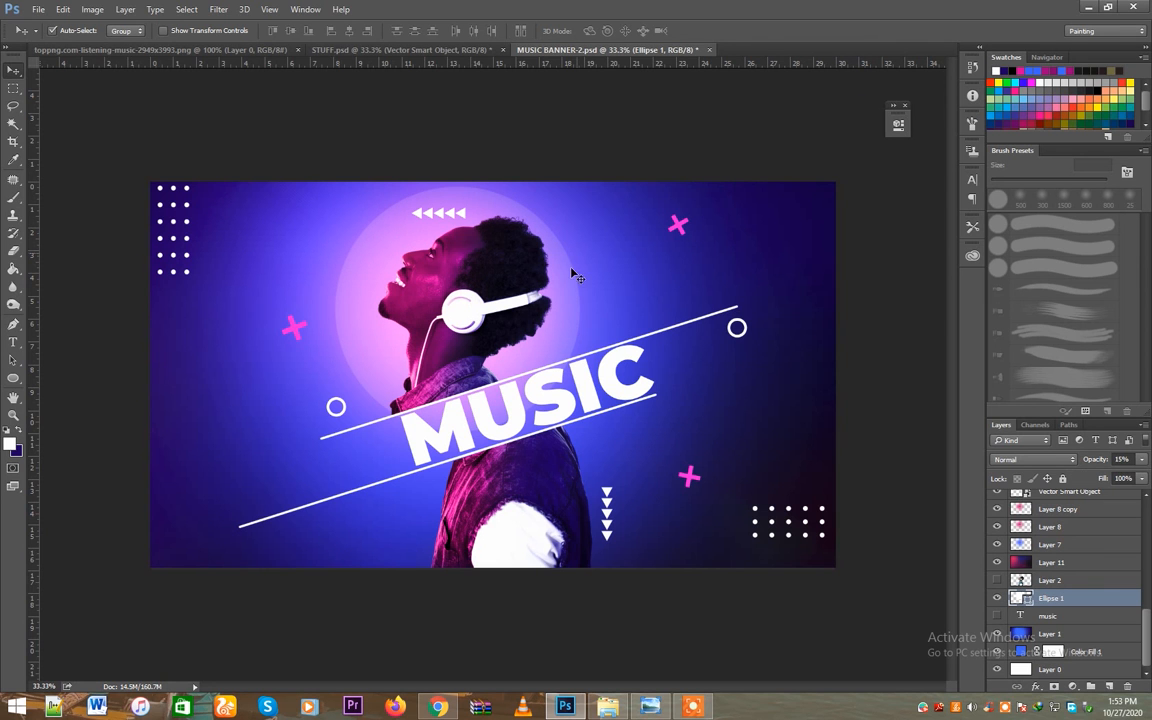
click(516, 265)
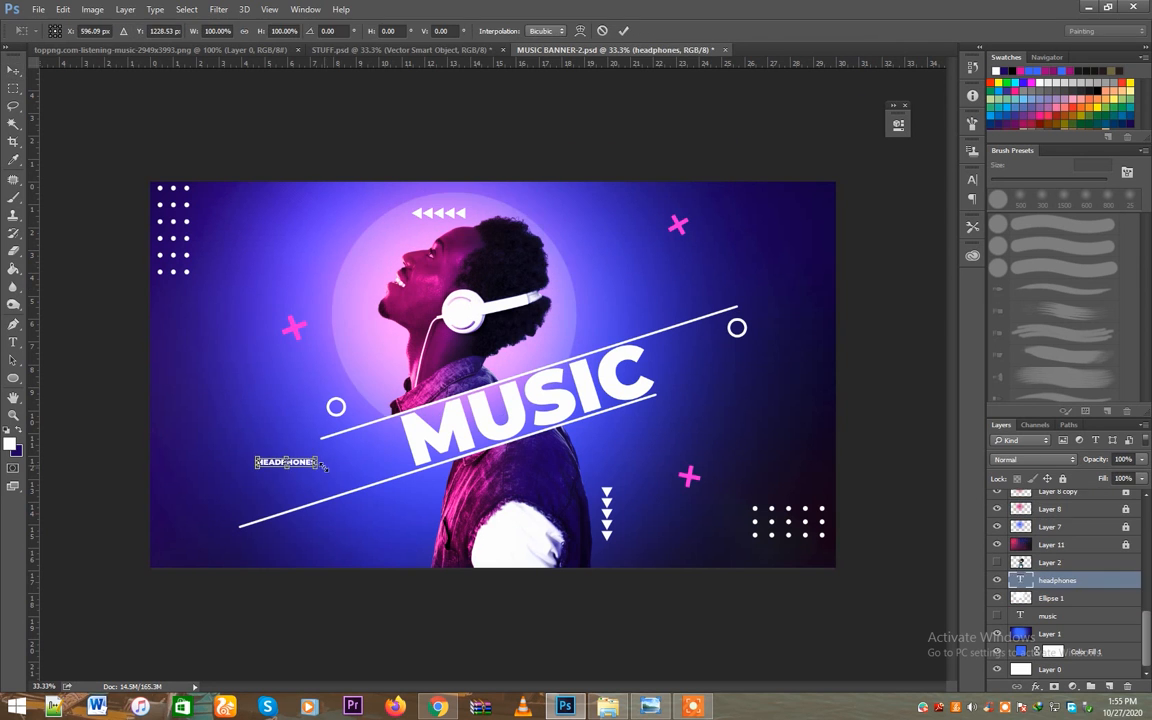
drag(317, 467, 225, 507)
key(Return)
key(ctrl+t)
drag(236, 414, 241, 437)
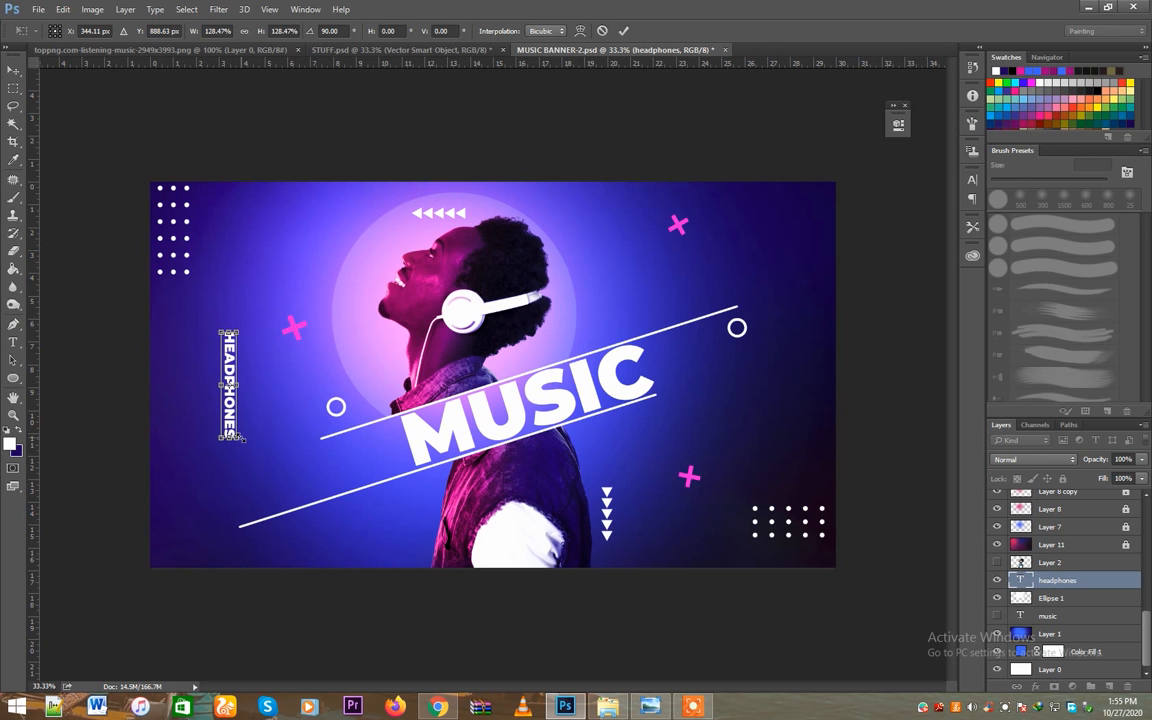
key(Return)
Set the HEADPHONES text to the Montserrat Light style with a tracking of 500
click(972, 179)
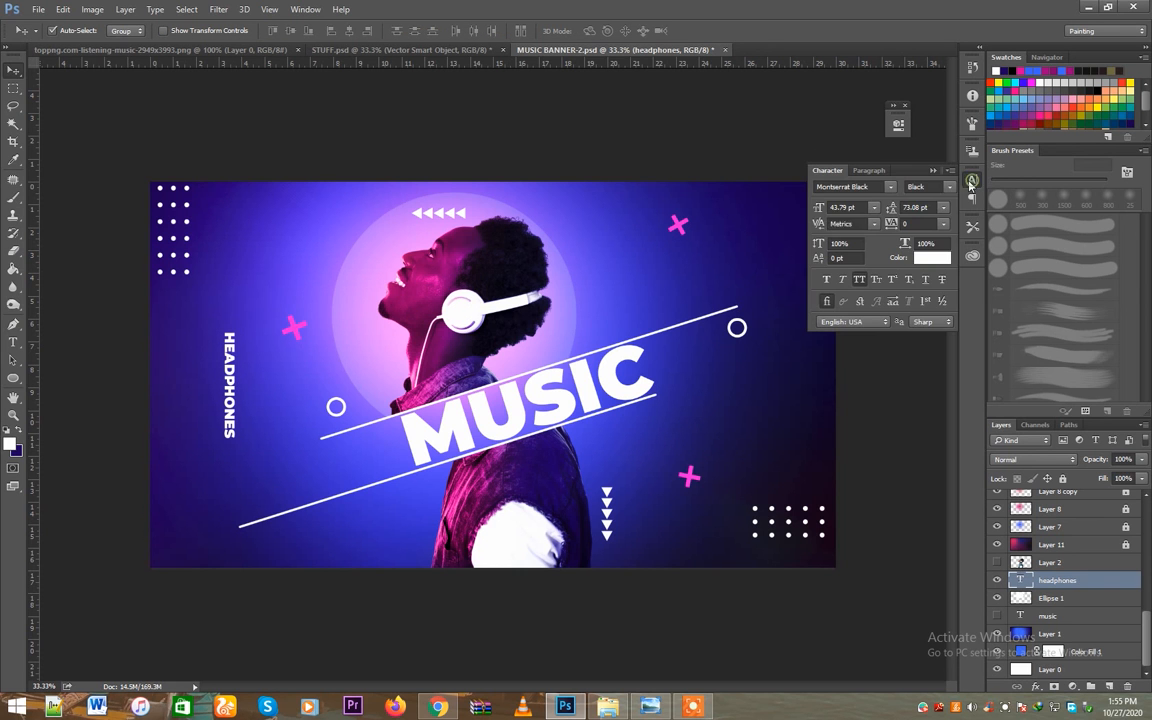
click(948, 187)
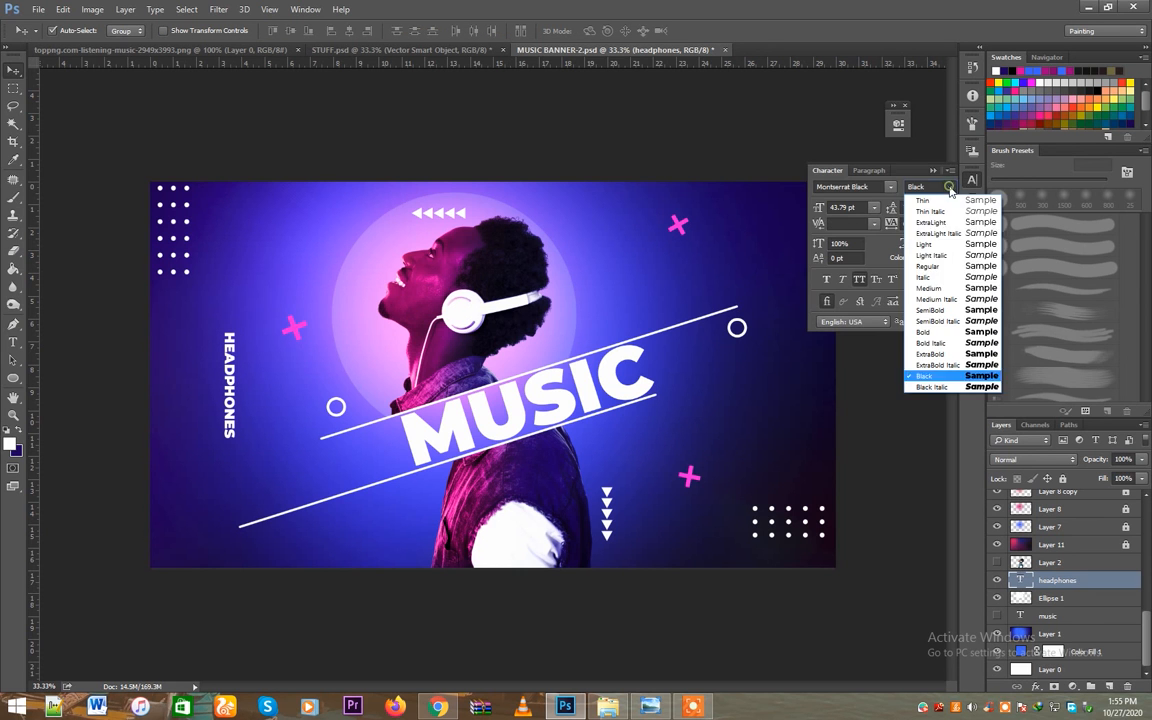
click(935, 248)
click(887, 224)
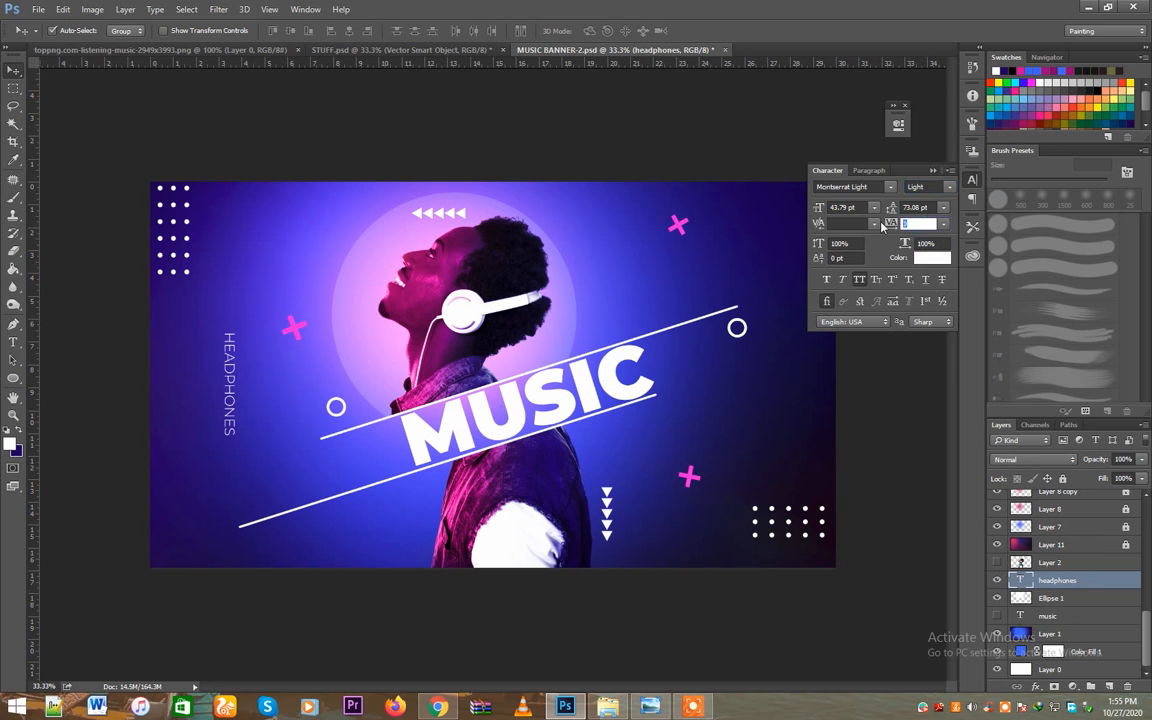
text(500)
key(Return)
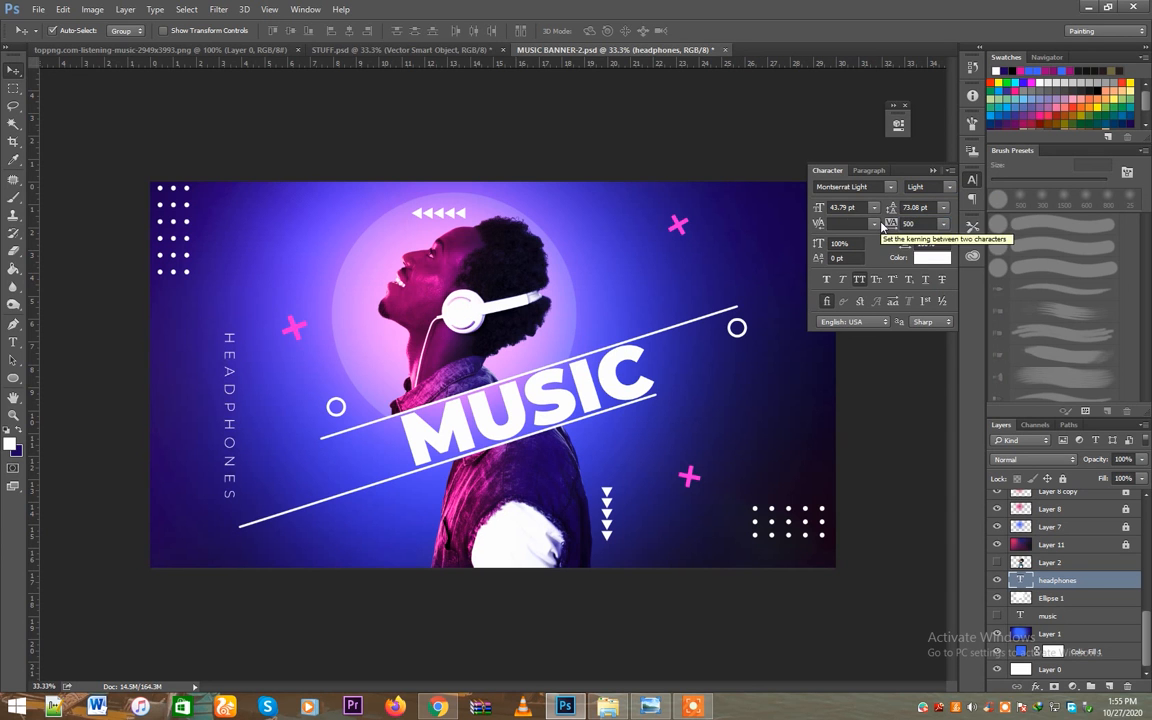
click(230, 390)
drag(230, 390, 236, 468)
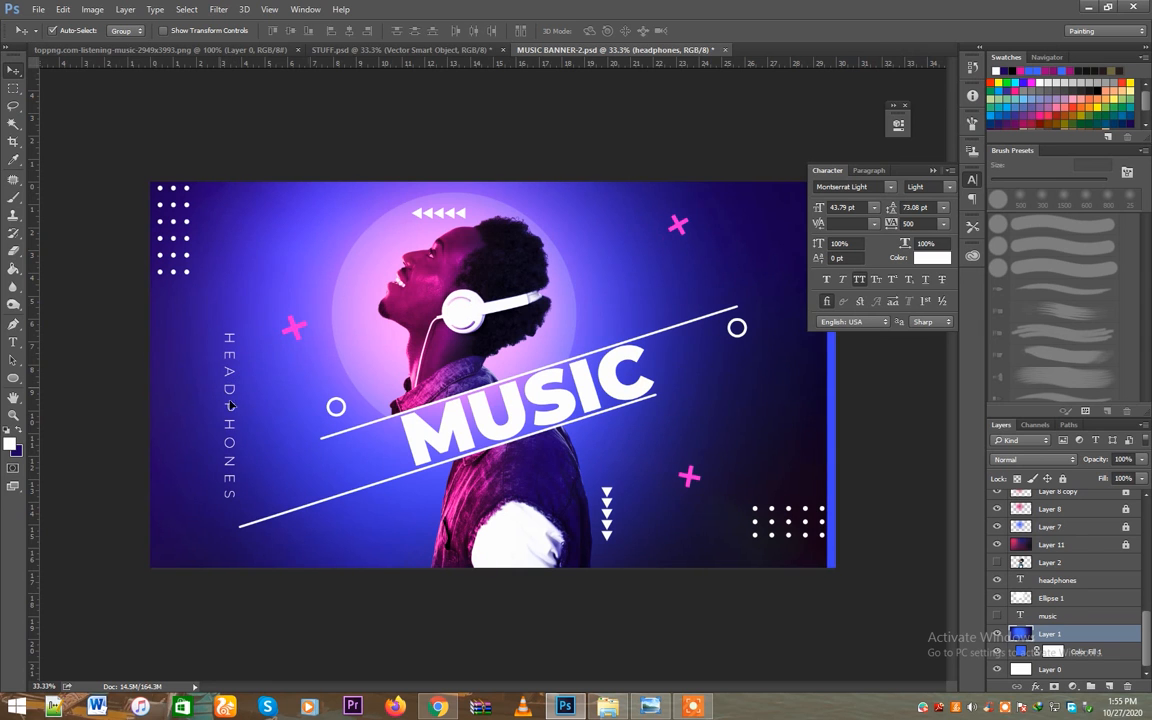
key(ctrl+z)
Lock the blue background Layer 1 and move the vertical HEADPHONES text lower on the banner's left side
click(1063, 480)
drag(230, 400, 499, 468)
click(933, 170)
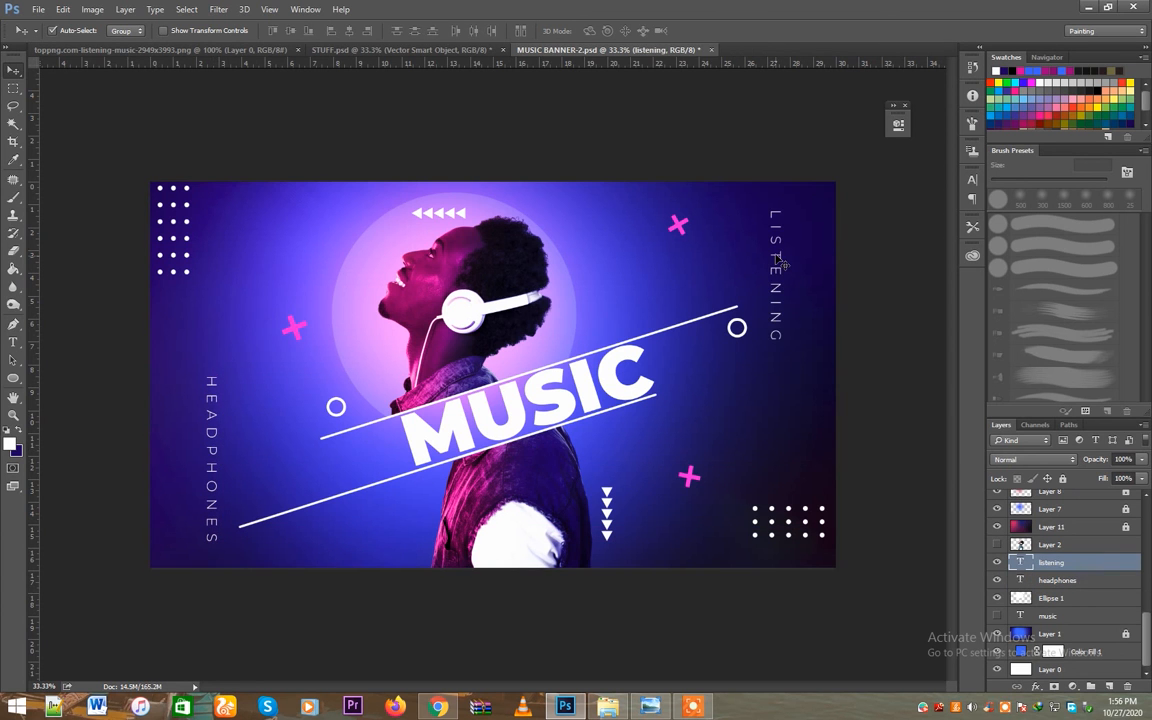
Position the vertical LISTENING text between the upper-right cross and the right edge, and shift the HEADPHONES text closer to the left edge
drag(771, 255, 826, 238)
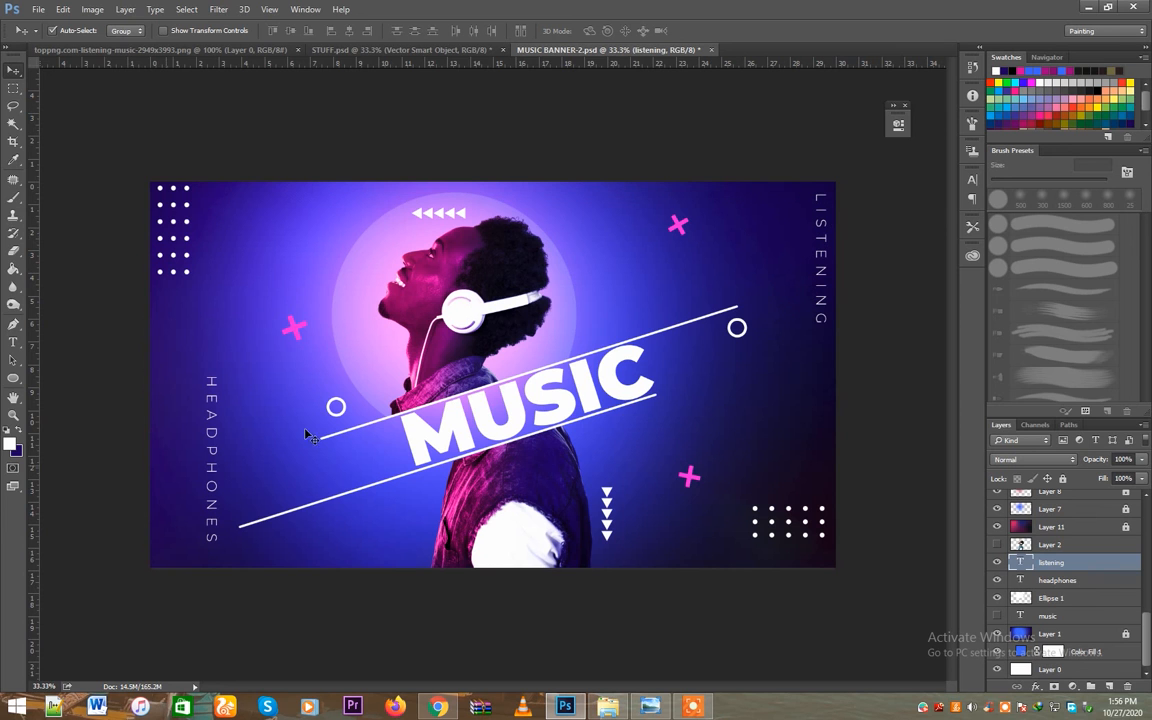
drag(823, 241, 794, 299)
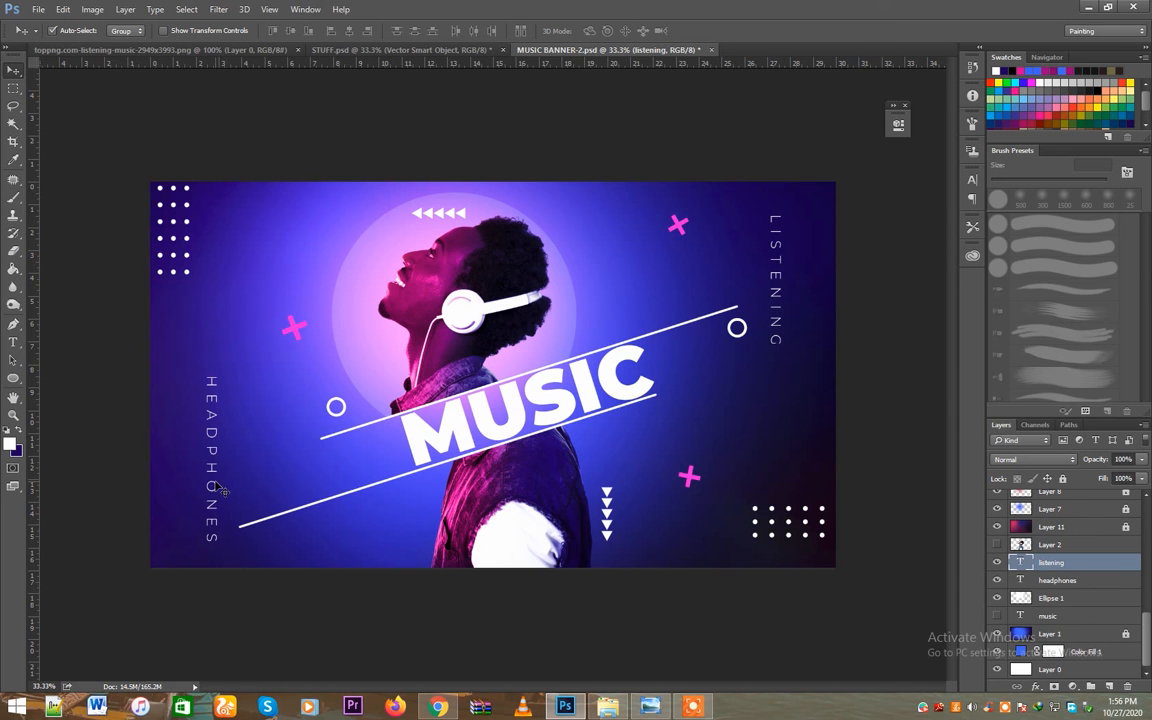
drag(217, 489, 194, 485)
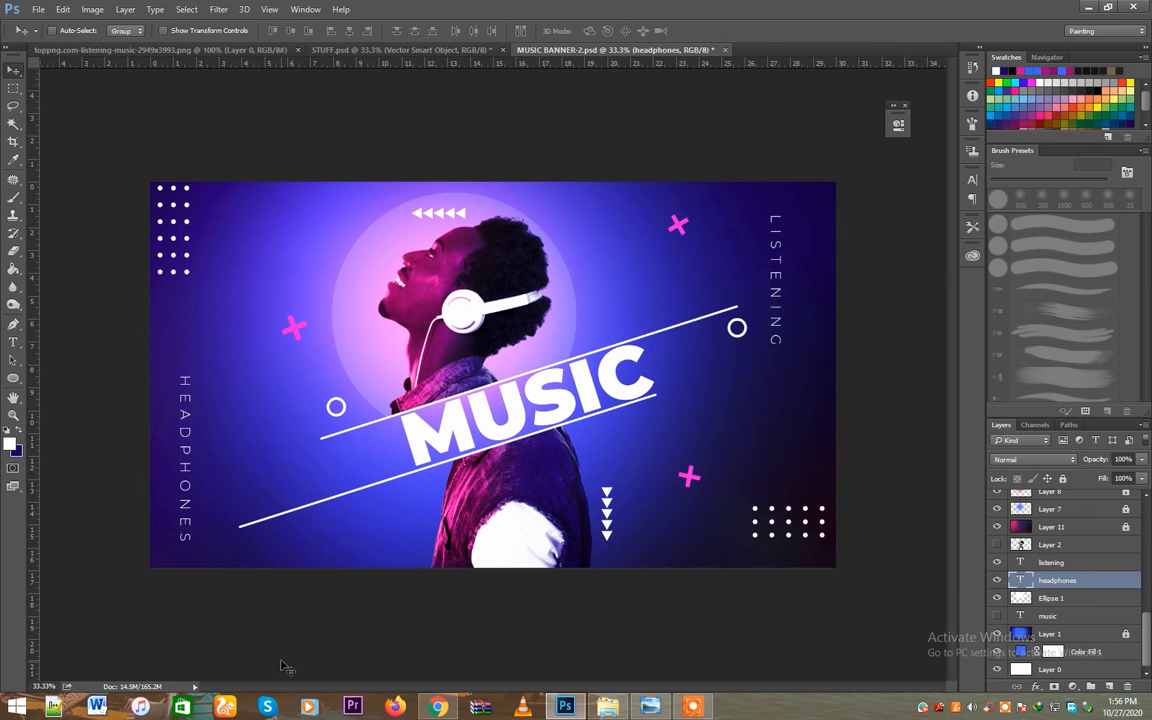
scroll(1062, 590, up, 10)
scroll(1062, 588, down, 1)
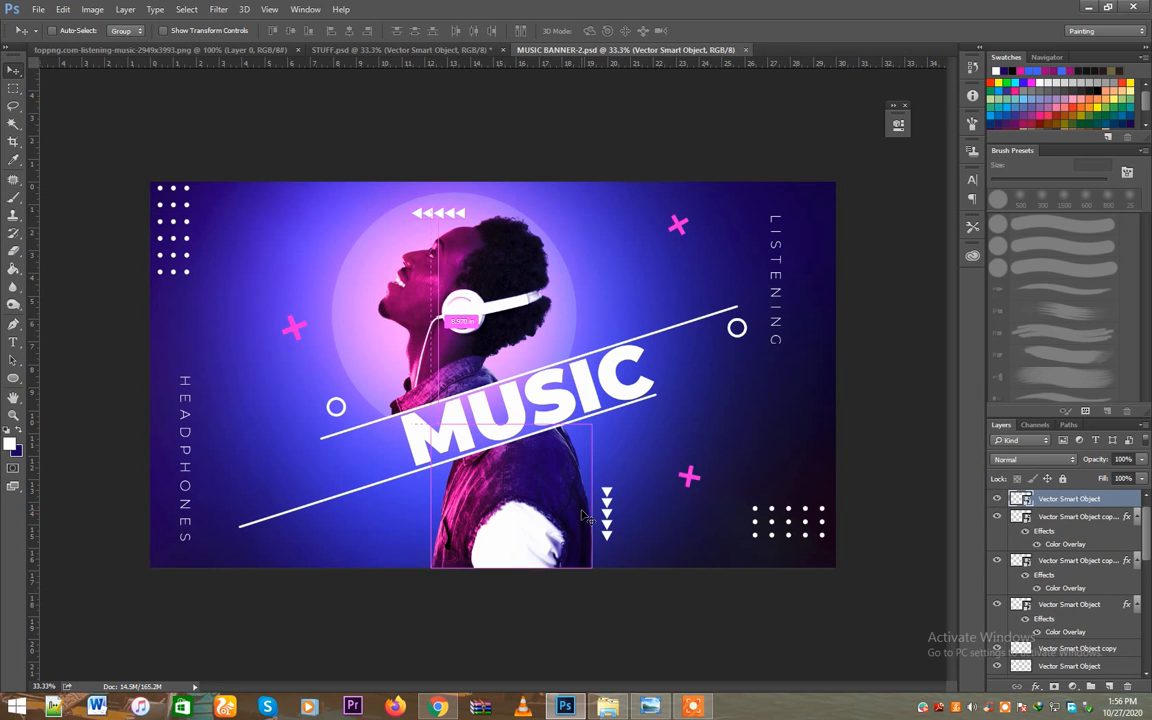
key(ctrl+minus)
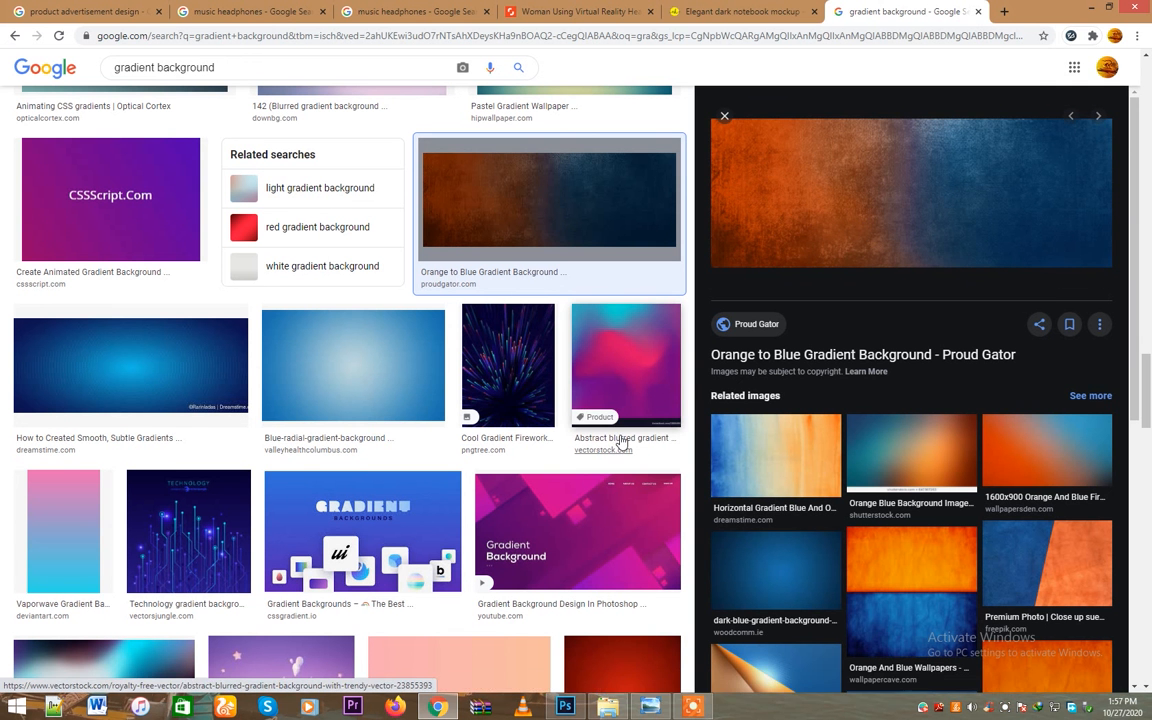
Copy the Orange to Blue Gradient Background image from the Google Images results in Chrome and return to Photoshop
scroll(800, 252, down, 2)
right_click(810, 228)
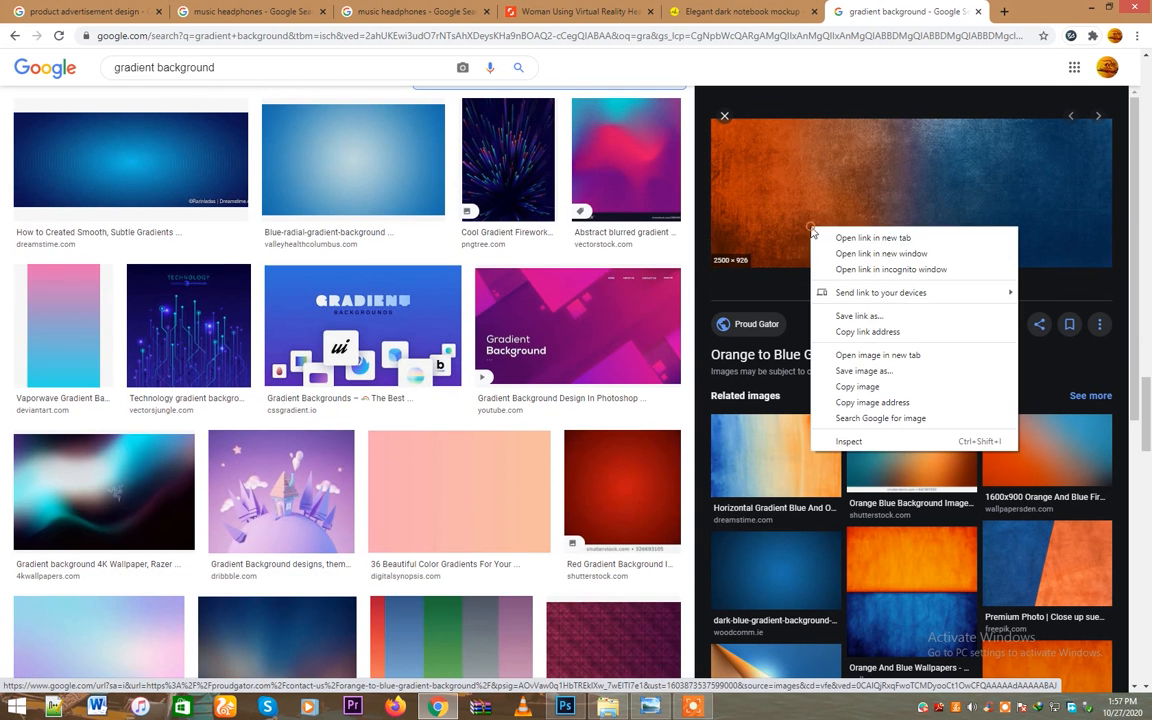
click(855, 386)
key(alt+Tab)
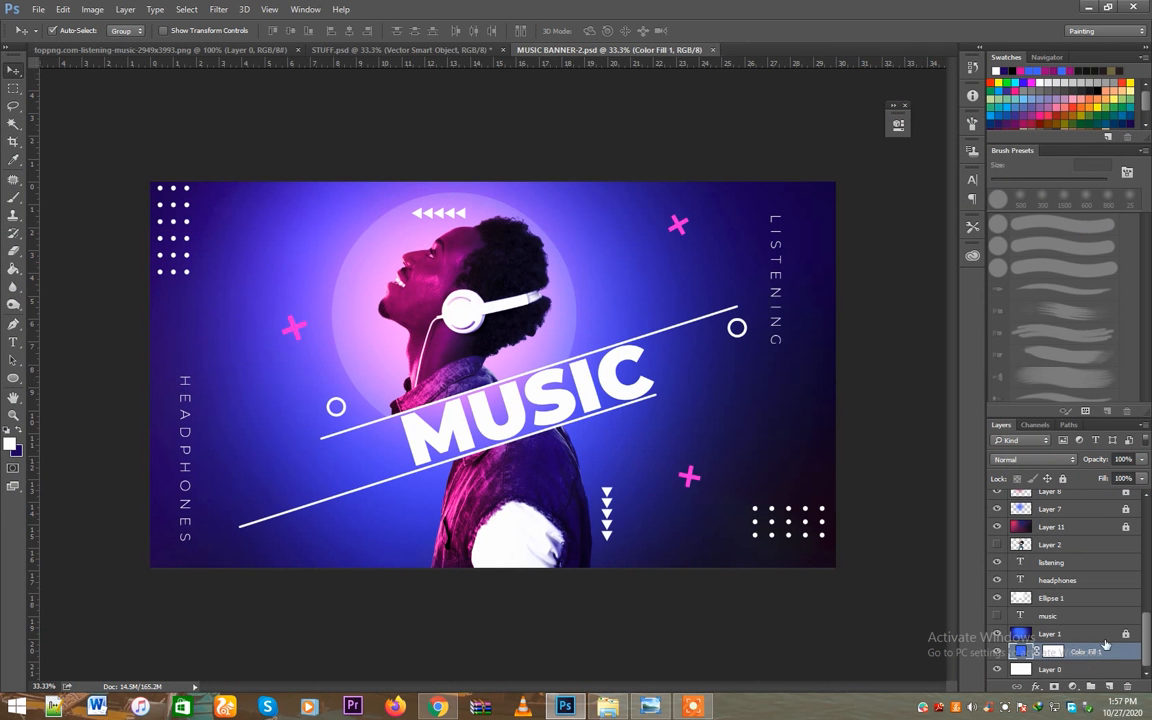
Paste the orange-to-blue gradient above Layer 1 and stretch it to 159% width and 188.23% height to cover the banner
key(ctrl+v)
key(ctrl+t)
drag(207, 268, 97, 229)
drag(443, 211, 443, 183)
drag(337, 298, 389, 310)
drag(490, 477, 1058, 588)
drag(822, 476, 770, 480)
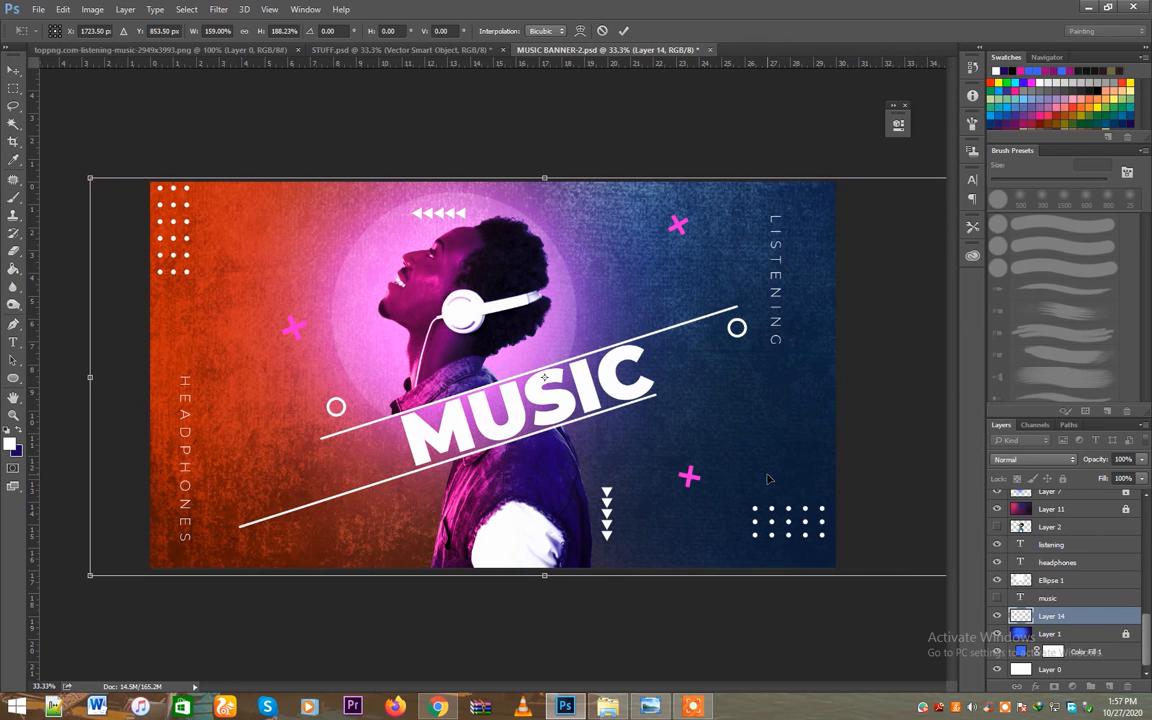
key(Return)
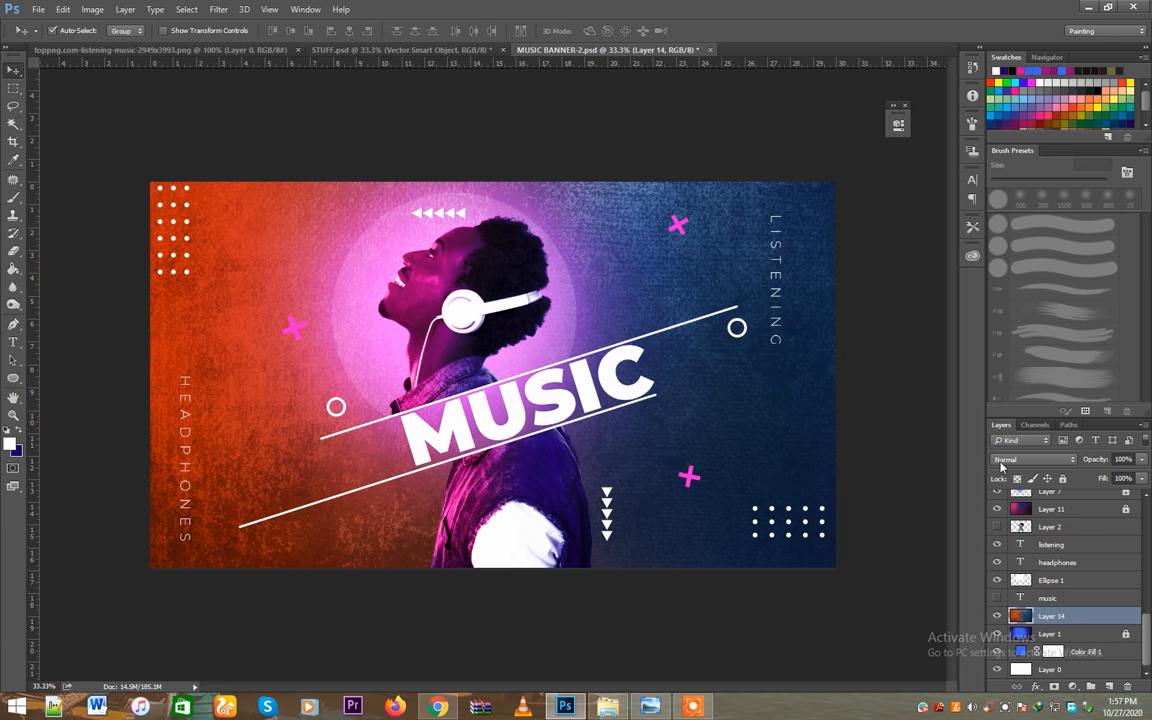
Try the Screen blend mode on the gradient layer, then set it to Multiply with 79% opacity
click(1033, 459)
click(1001, 275)
click(1033, 459)
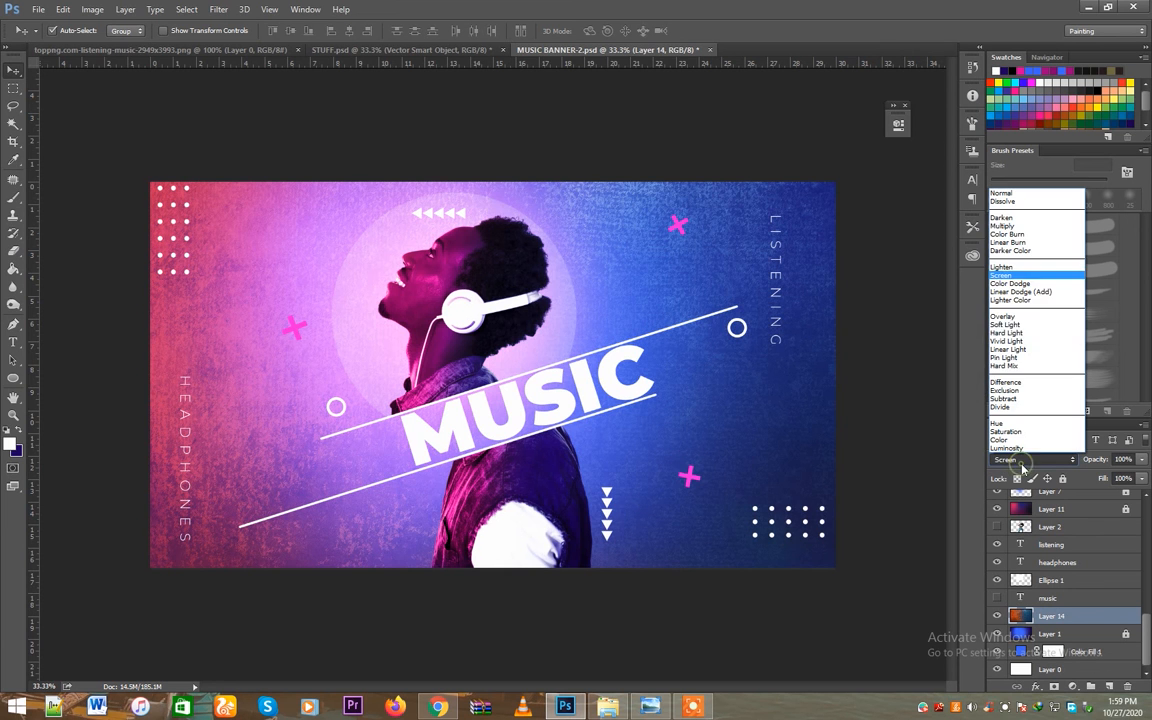
click(1025, 228)
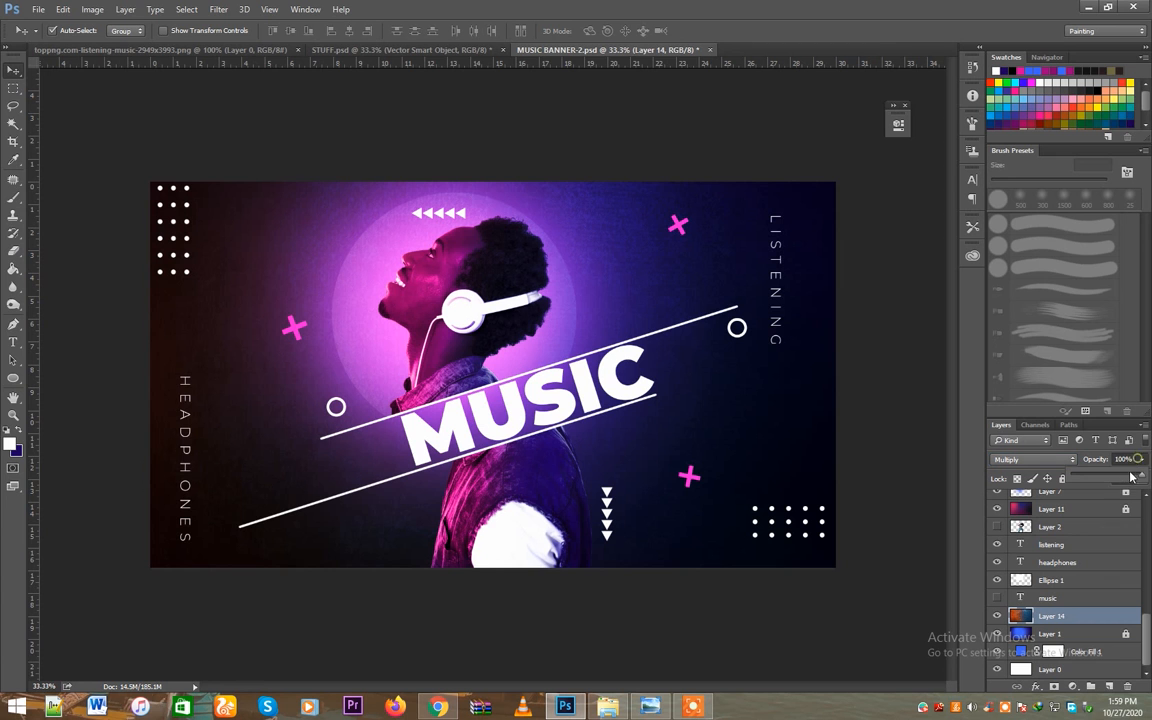
mouse_move(1141, 459)
mouse_down()
mouse_move(1116, 479)
mouse_move(1127, 477)
mouse_up()
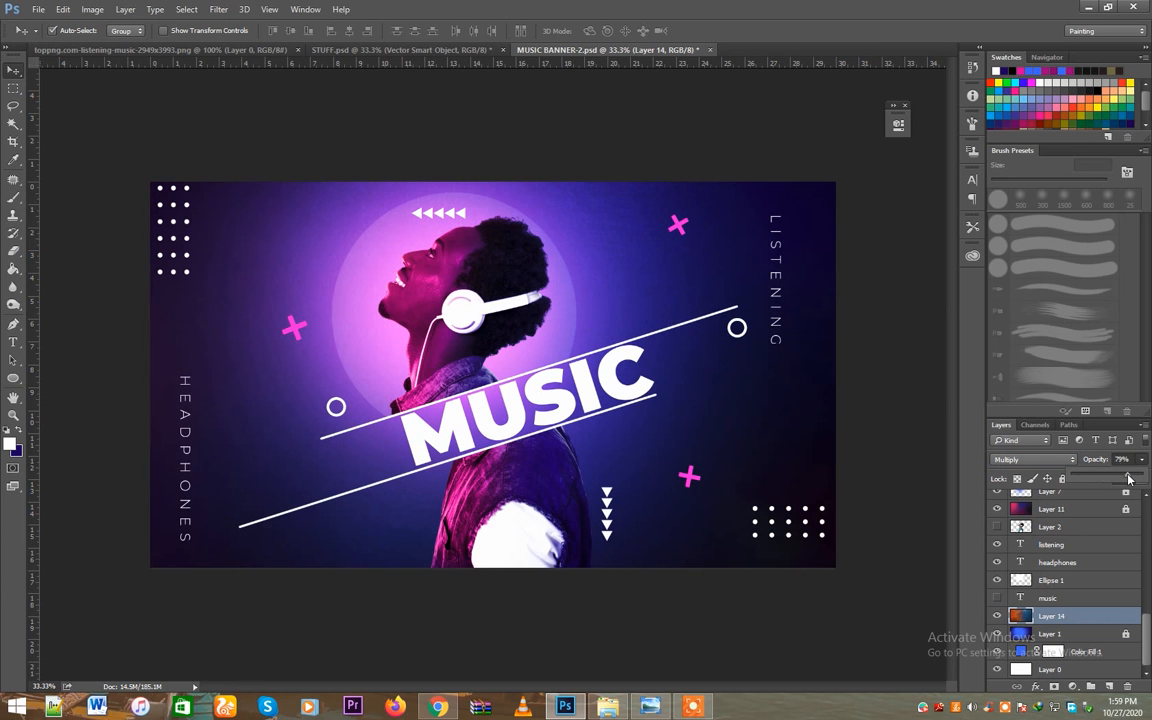
Compare the banner with and without the gradient layer, then set that layer's fill to 75%
click(999, 617)
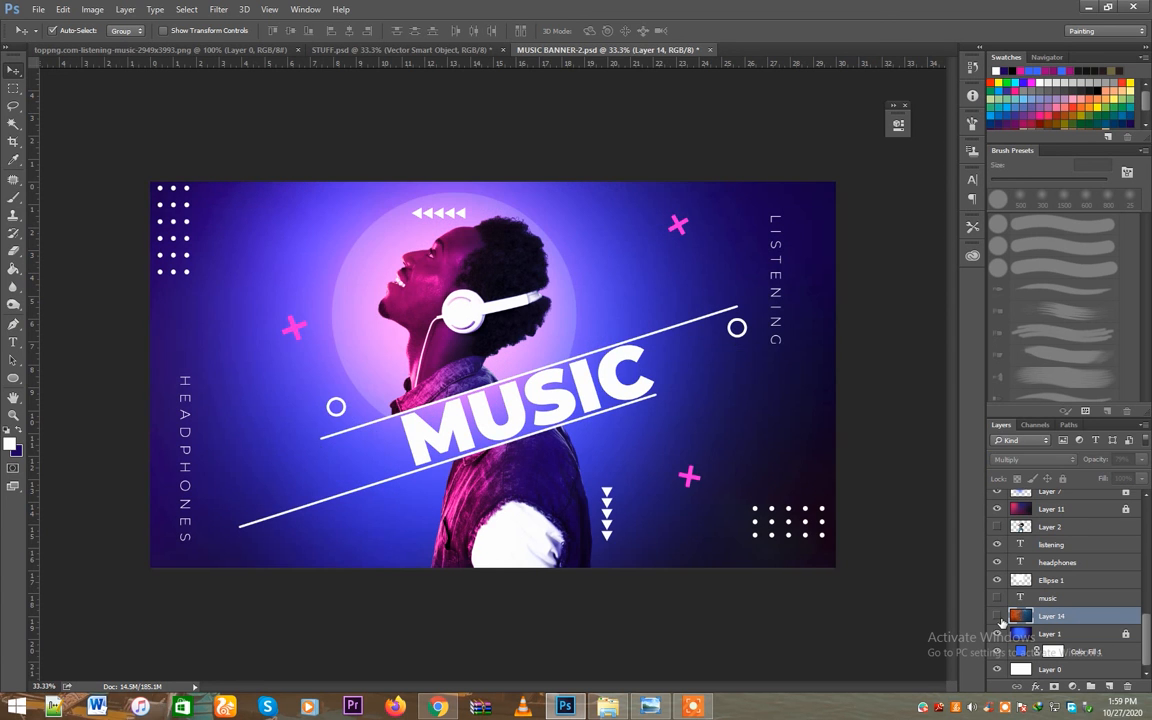
click(999, 617)
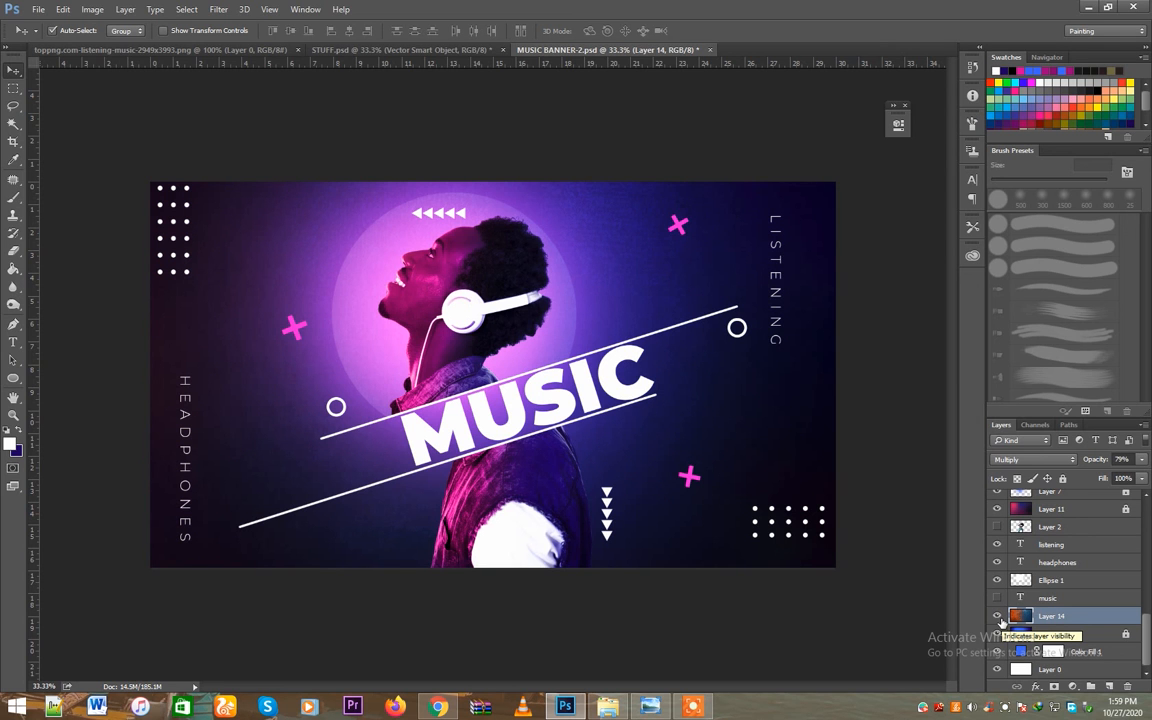
click(999, 617)
click(999, 617)
click(999, 617)
click(999, 617)
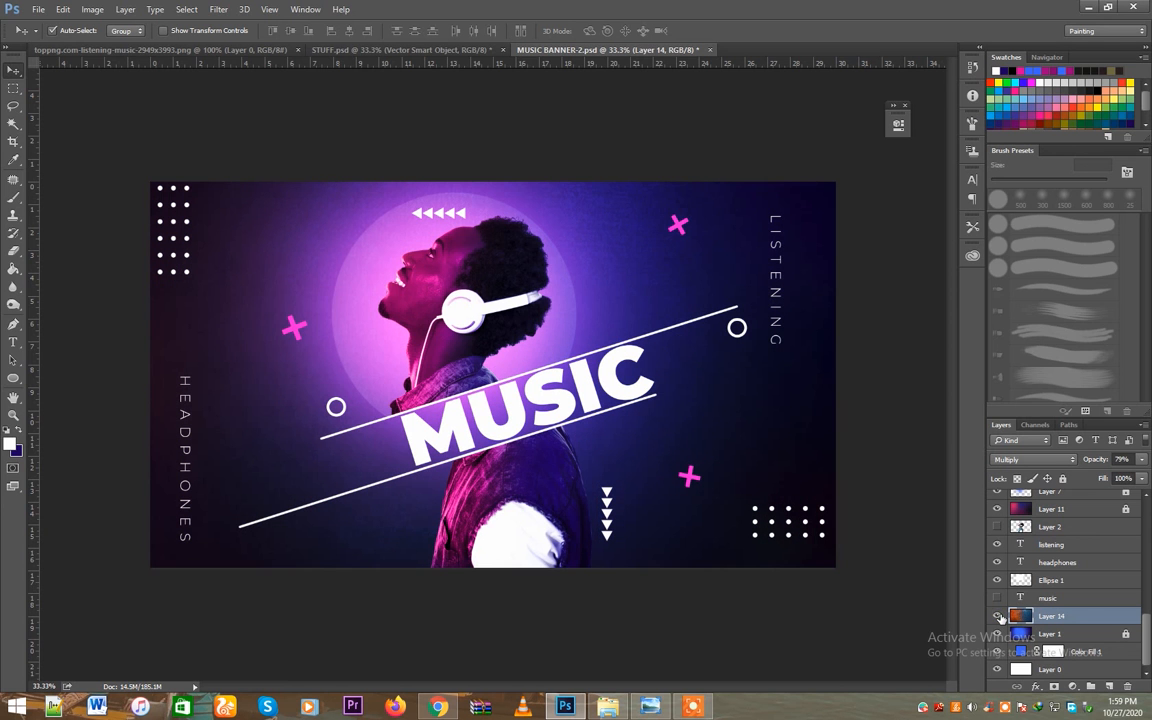
click(1145, 479)
drag(1140, 492, 1126, 497)
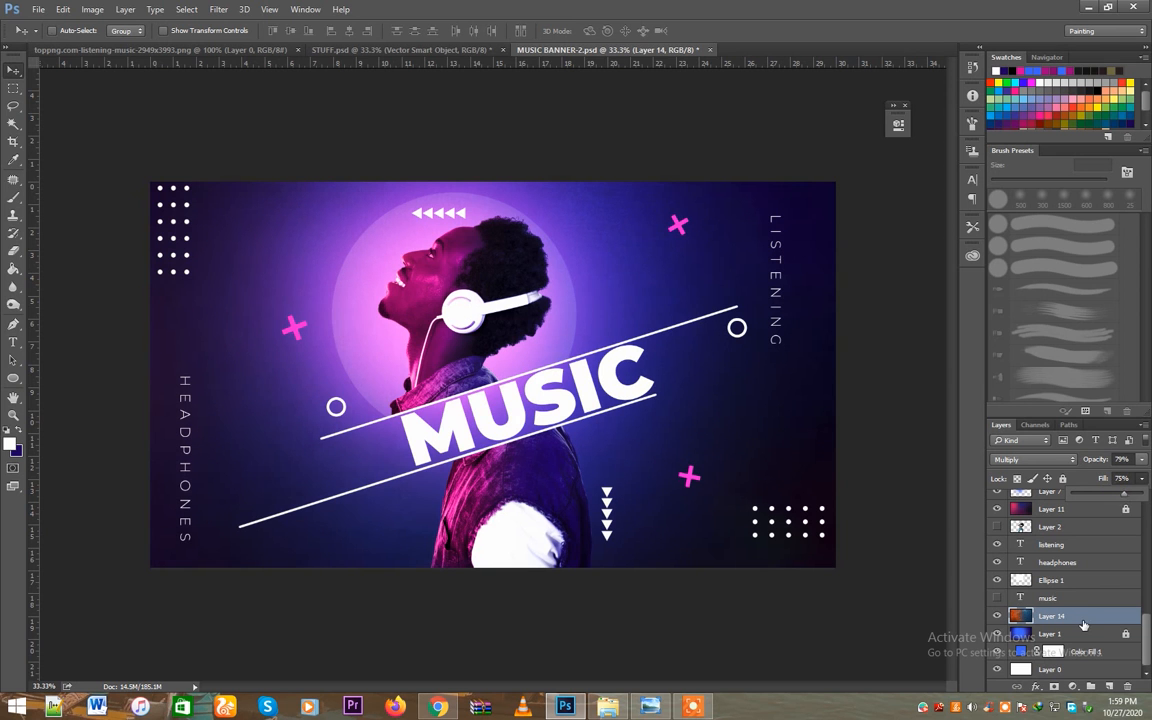
Duplicate the gradient layer and set the copy to Hard Light with 100% fill and 100% opacity
key(ctrl+j)
click(1018, 460)
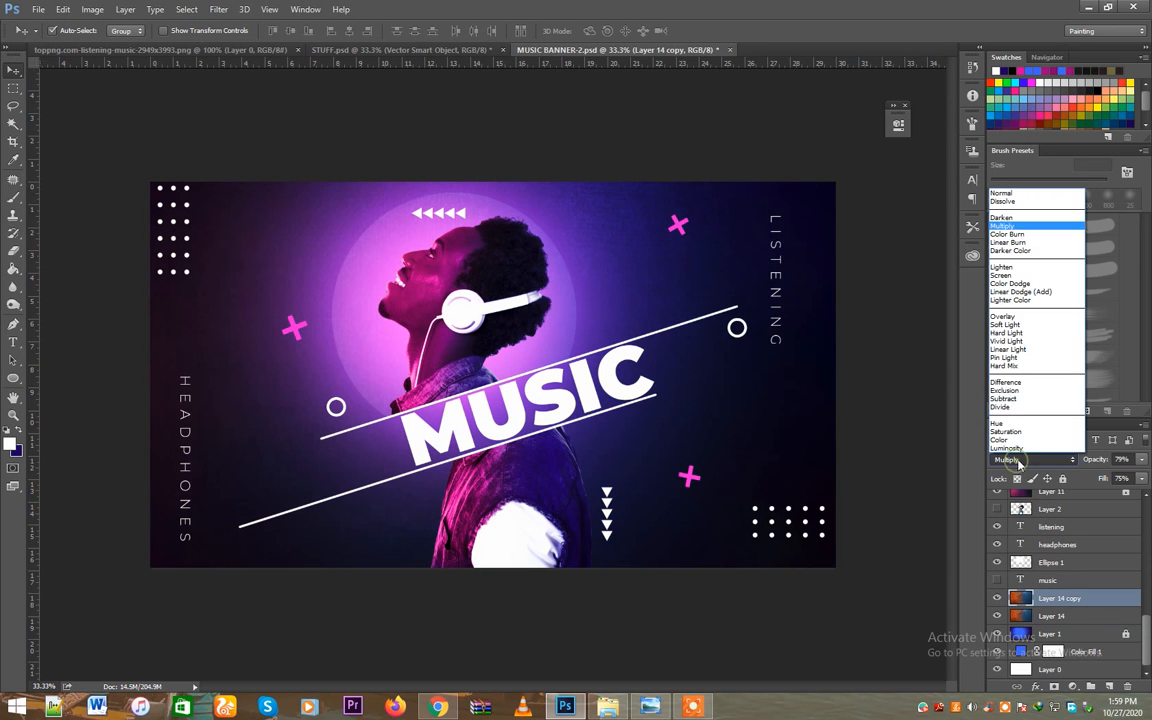
click(1010, 334)
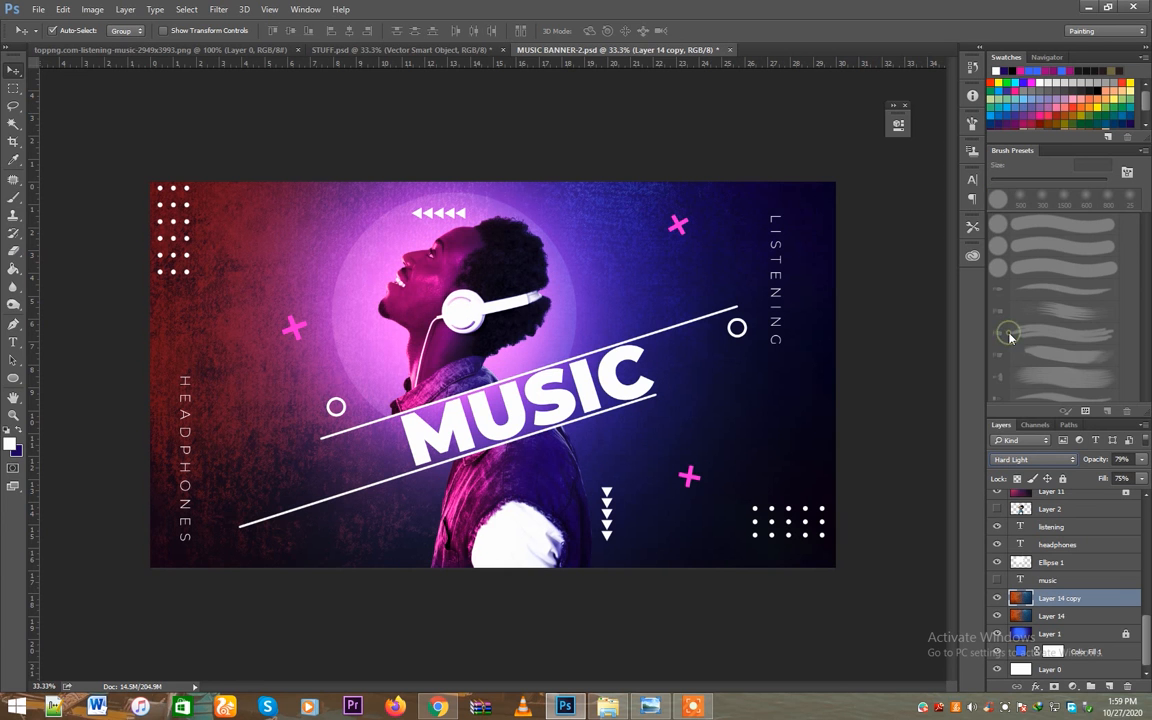
click(1143, 480)
mouse_move(1127, 497)
mouse_down()
mouse_move(1104, 497)
mouse_move(1128, 497)
mouse_up()
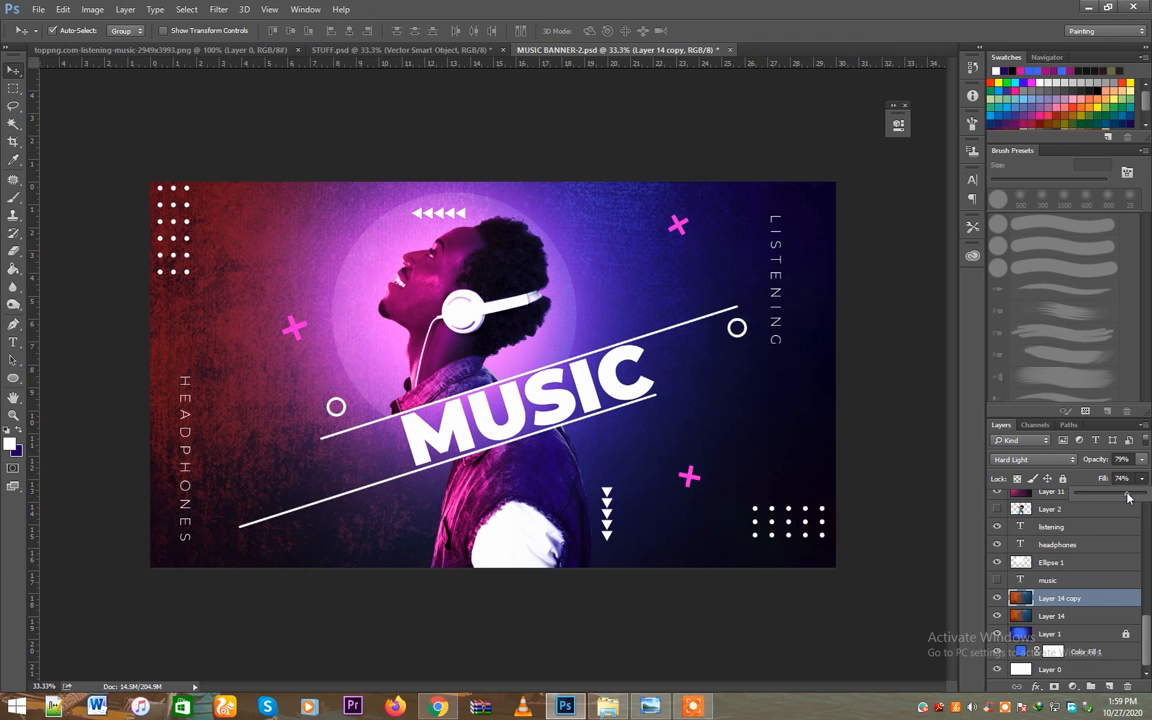
mouse_move(1128, 497)
mouse_down()
mouse_move(1140, 497)
mouse_move(1091, 486)
mouse_move(1145, 487)
mouse_up()
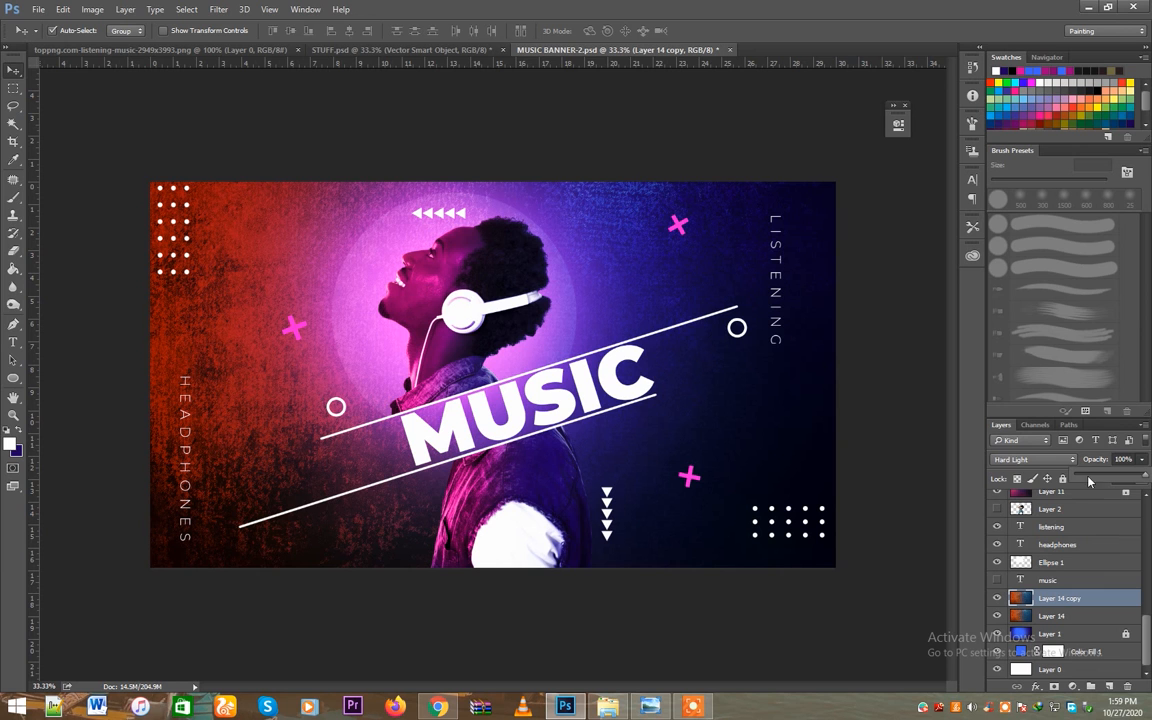
Sample the pink of the lower-right cross as the foreground colour and choose the soft 300 px brush preset
key(i)
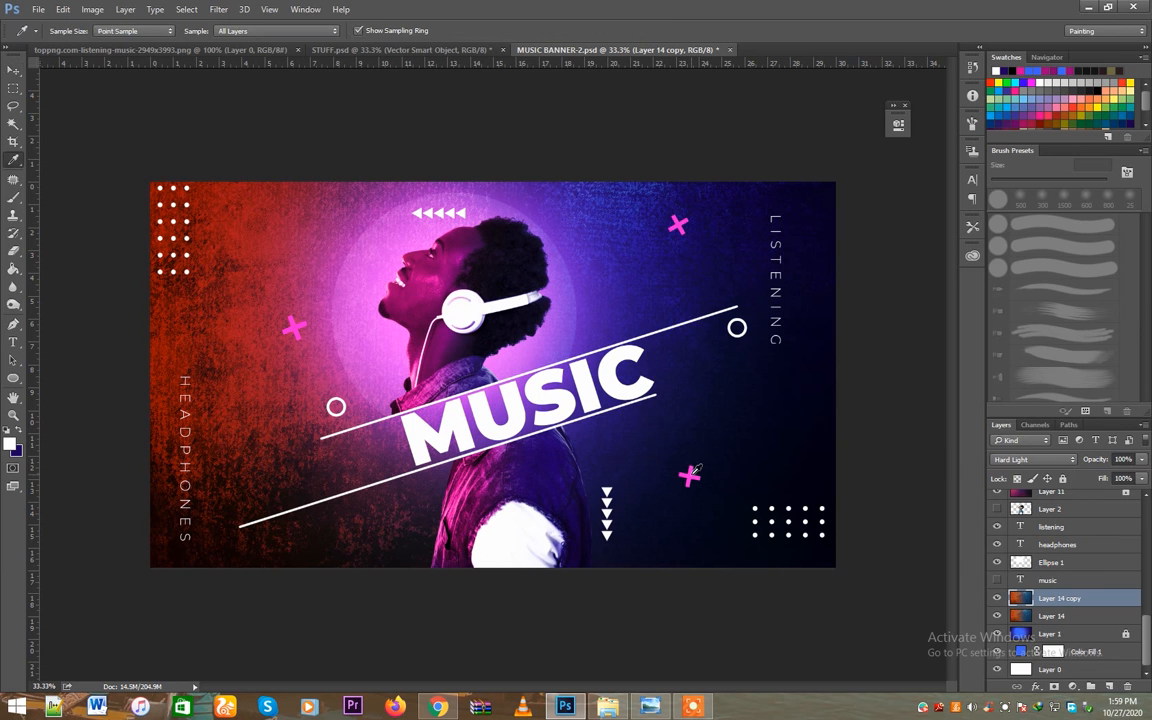
click(689, 474)
key(b)
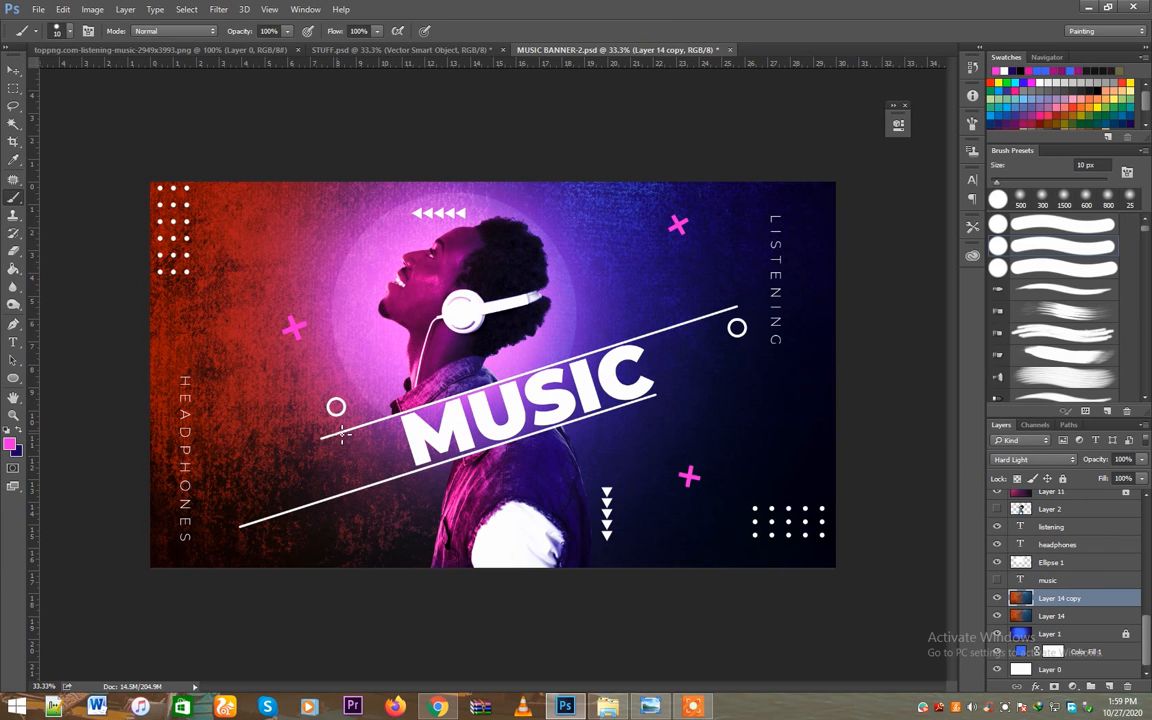
click(60, 31)
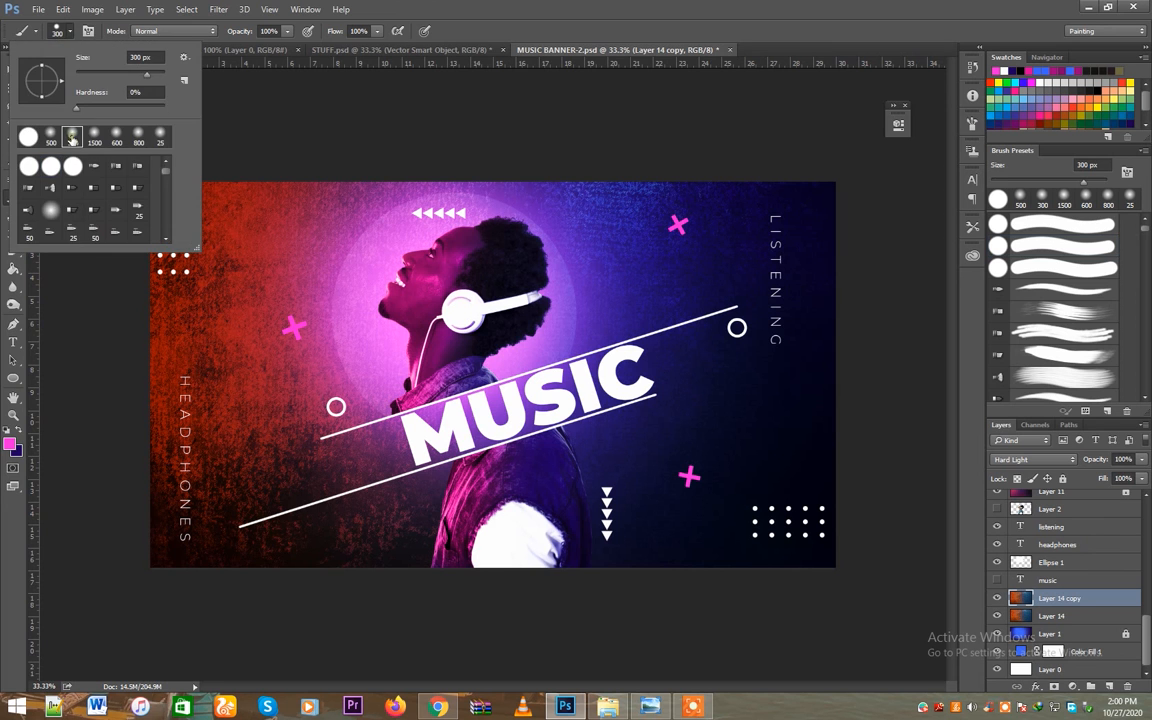
double_click(65, 124)
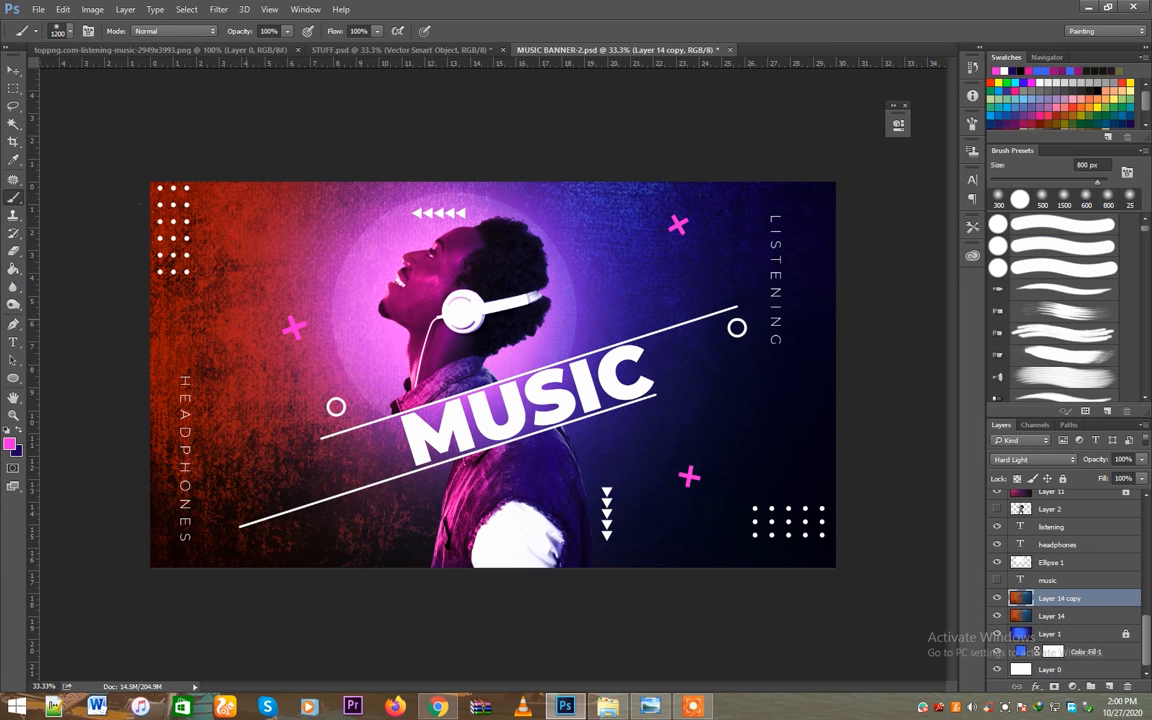
Paint pink over the left half of the gradient copy with a large soft brush of 1200 to 1700 px, then undo the last stroke
mouse_move(290, 330)
mouse_down()
mouse_move(230, 280)
mouse_move(260, 340)
mouse_move(220, 430)
mouse_move(170, 350)
mouse_up()
drag(162, 404, 190, 470)
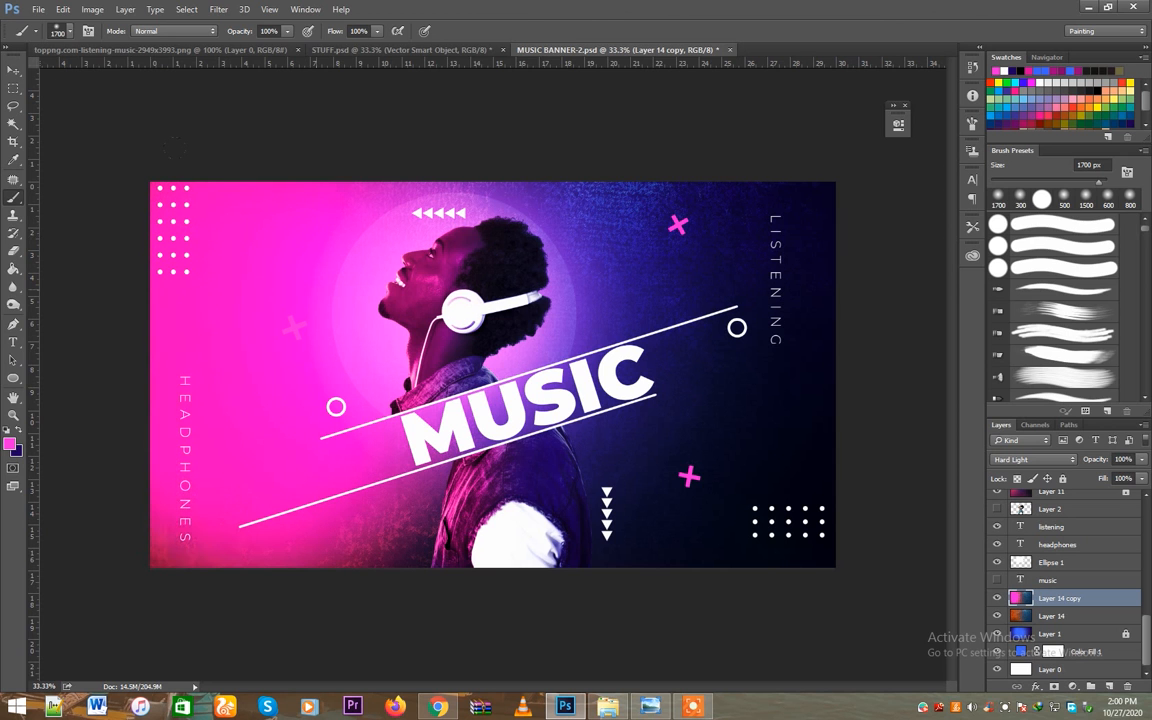
key(v)
key(ctrl+alt+z)
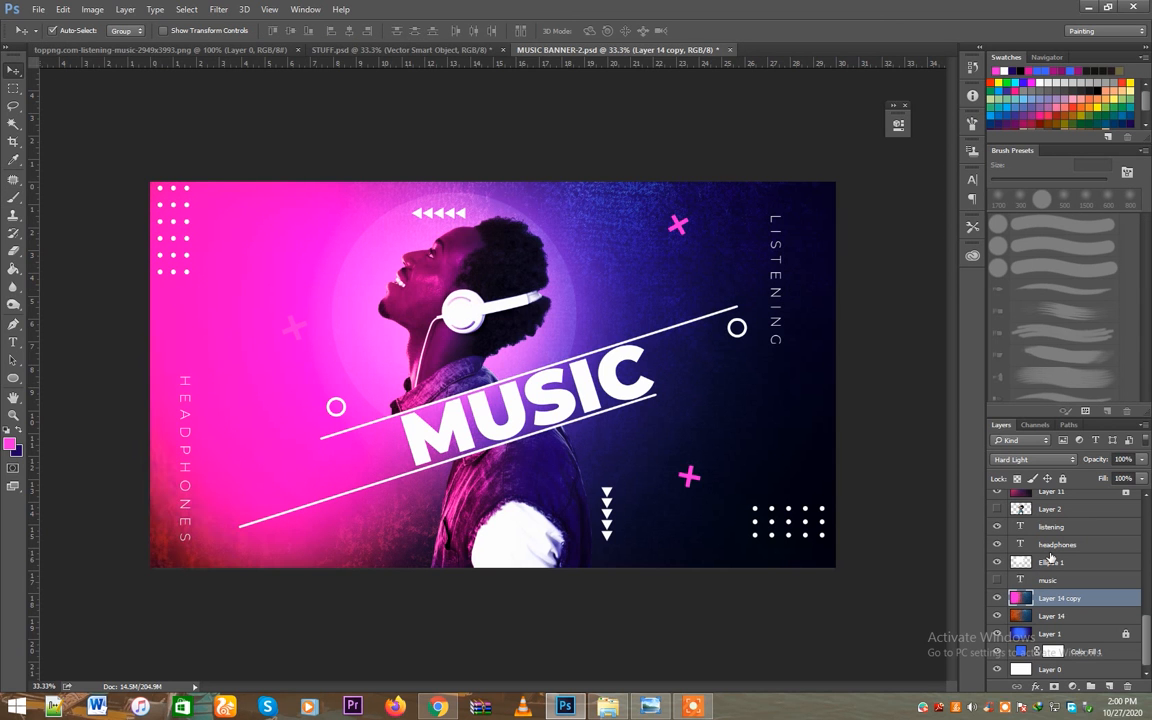
Undo the pink strokes on the gradient copy and paint pink over the banner's left half on a new layer above it
key(ctrl+alt+z)
key(ctrl+alt+z)
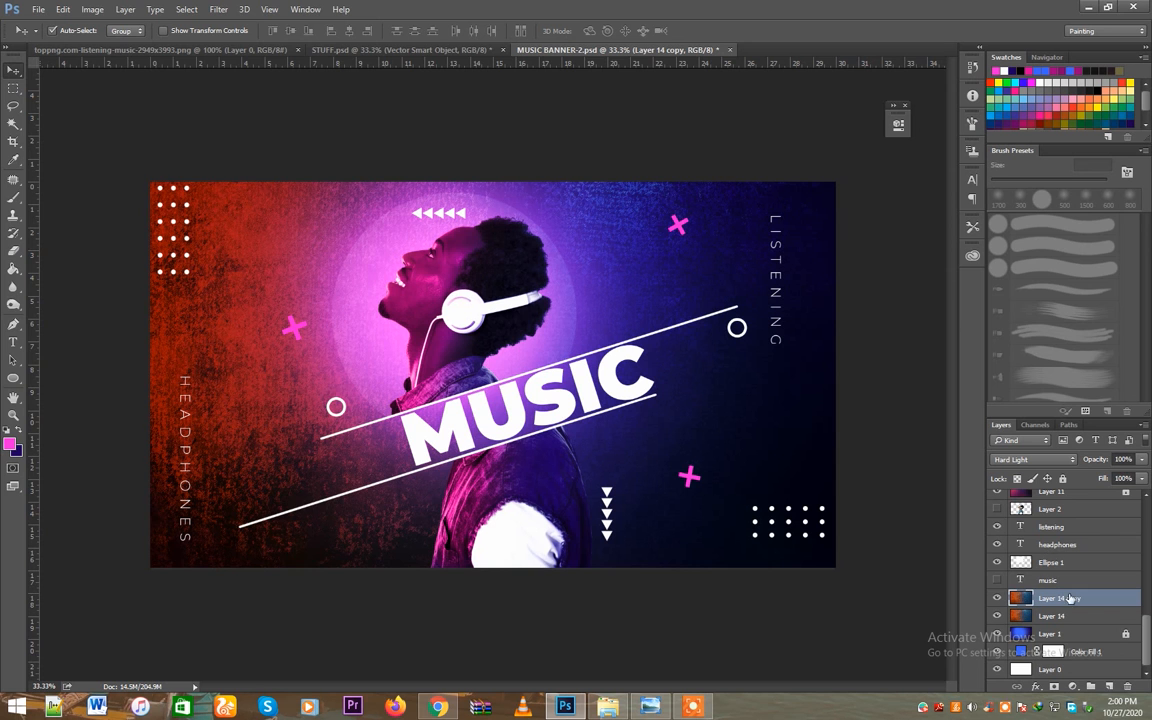
key(ctrl+shift+alt+n)
key(b)
click(285, 413)
click(235, 240)
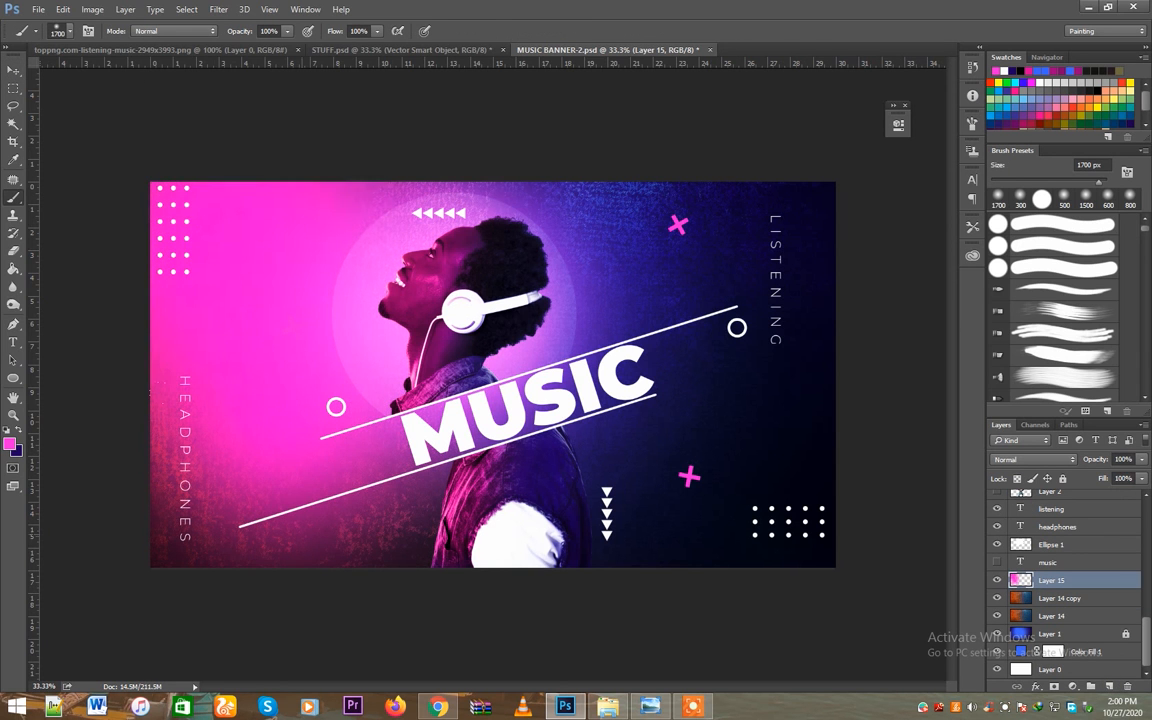
click(272, 481)
Set the pink paint layer's blend mode to Color and try a lower opacity on it
key(v)
click(1033, 459)
click(1003, 441)
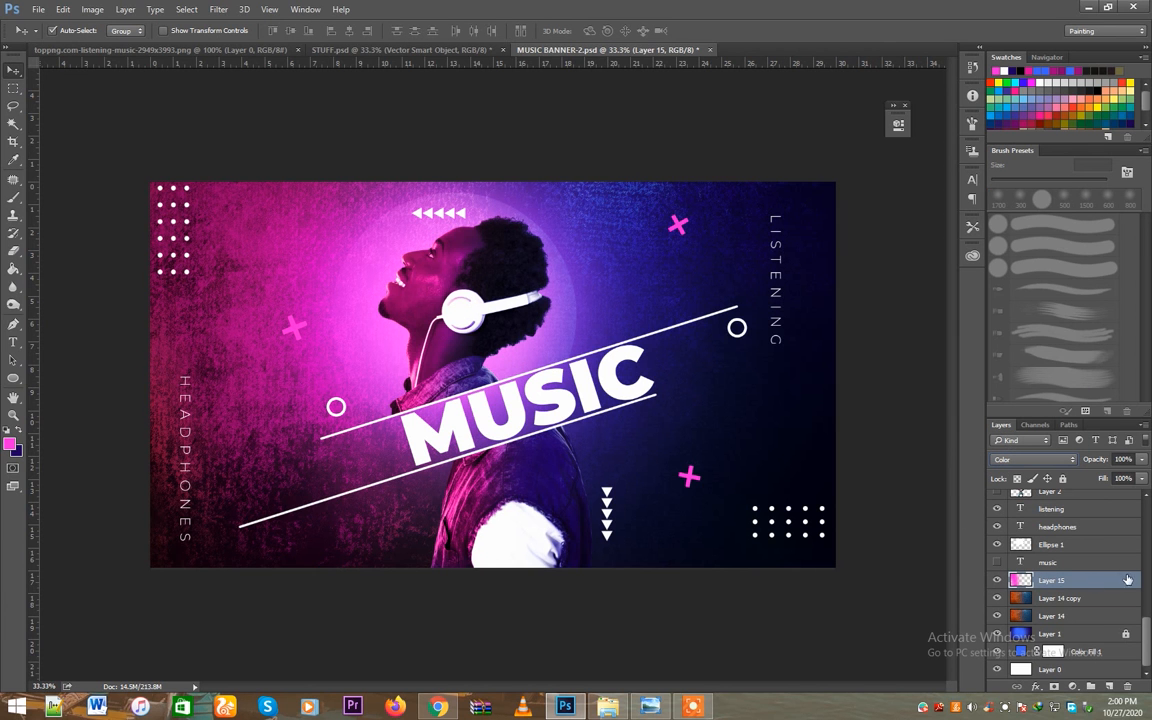
click(1141, 459)
drag(1141, 477, 1121, 475)
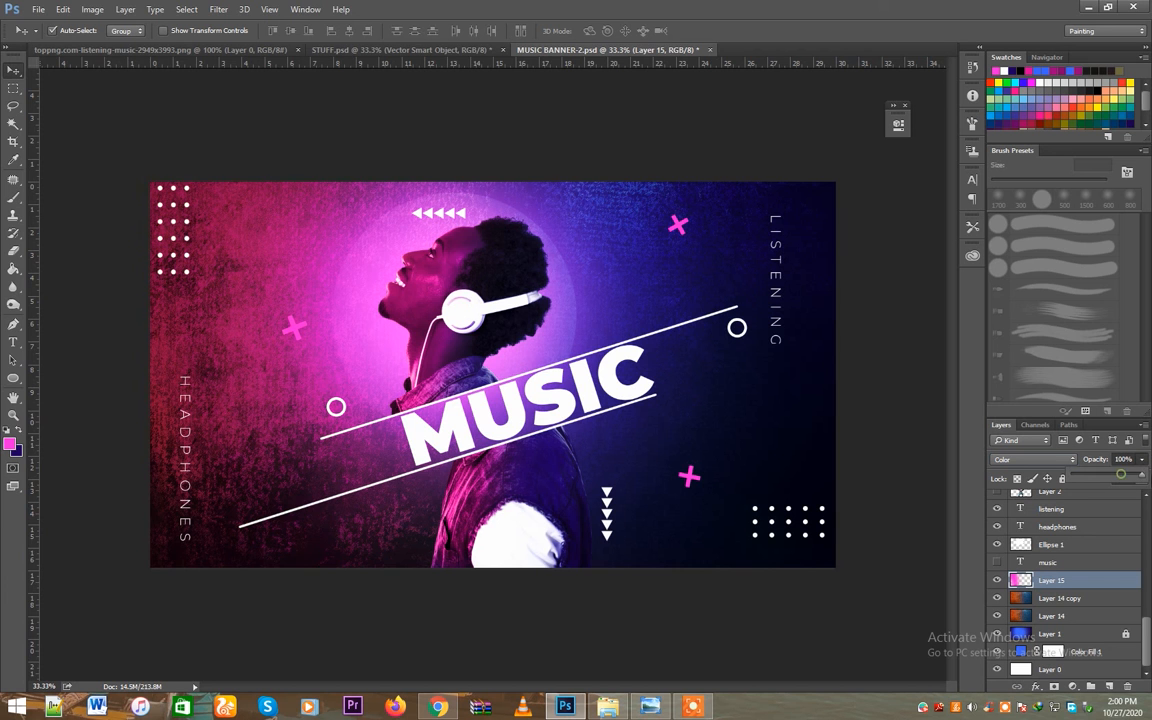
Merge the pink paint layer with the gradient copy and save the banner with the merged layer set to Hard Light
shift+click(1056, 600)
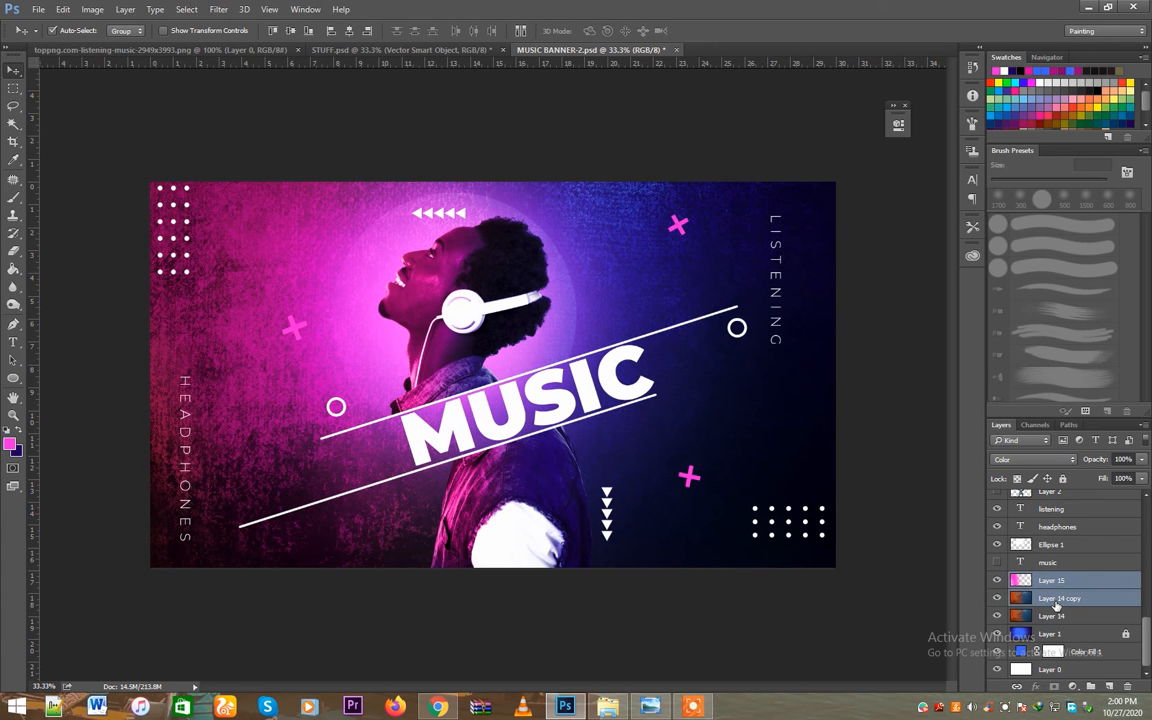
key(ctrl+e)
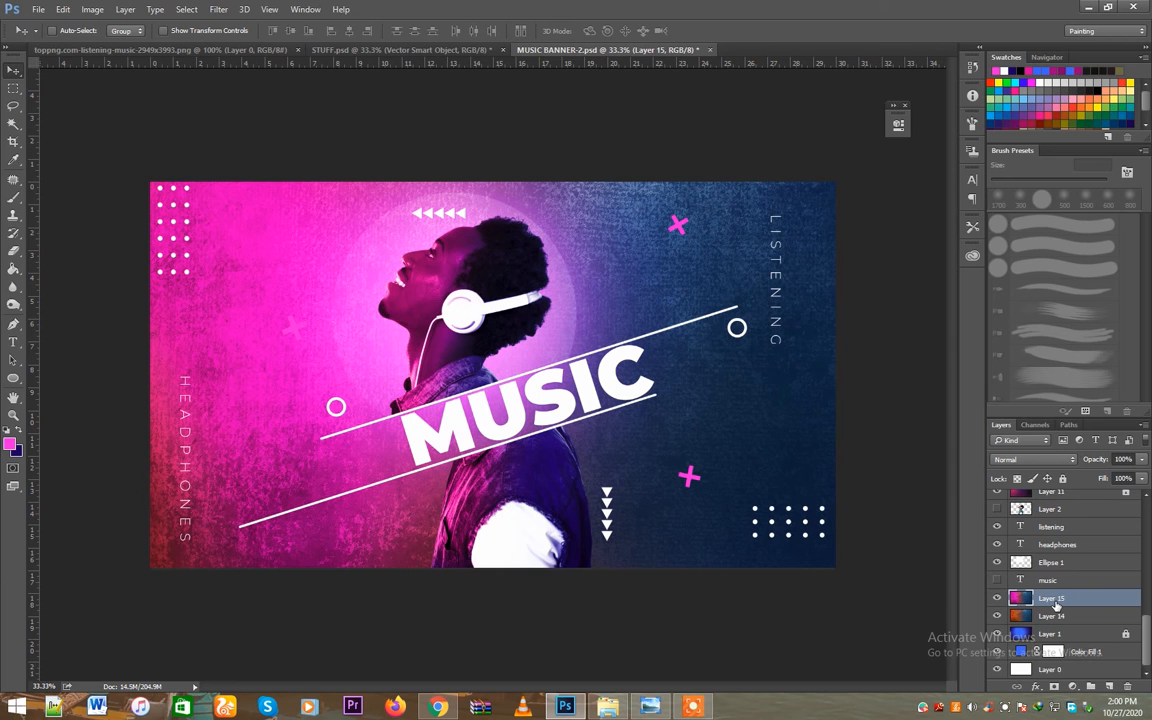
click(1015, 459)
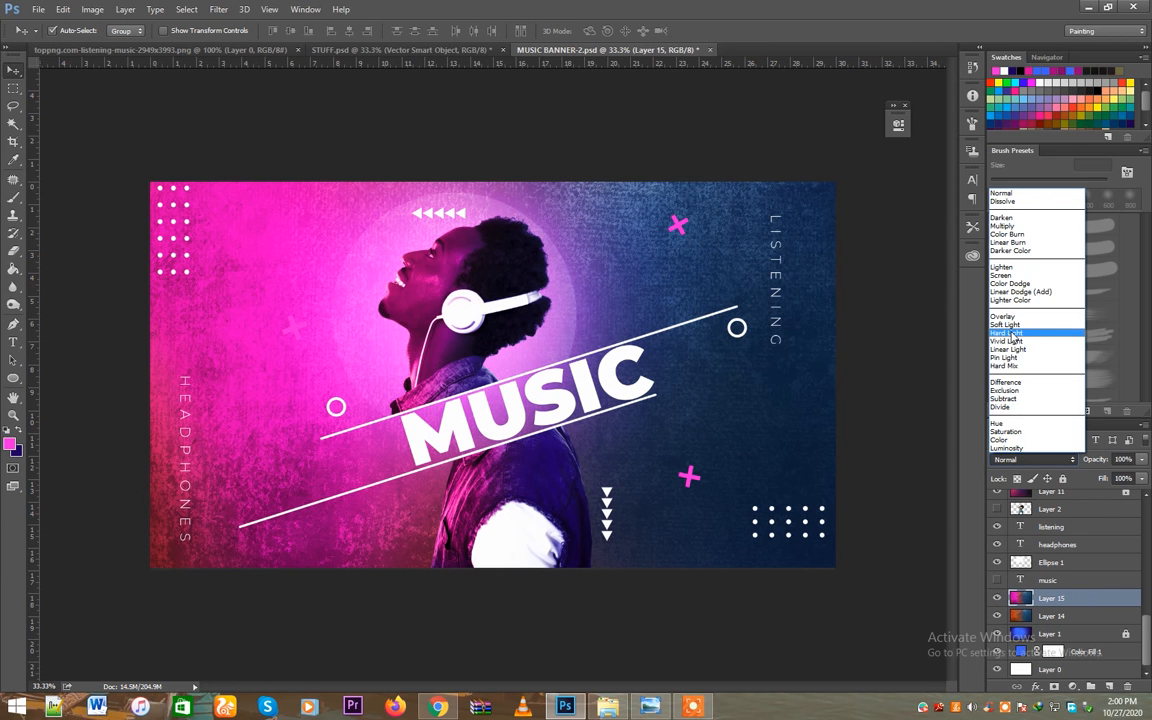
click(1013, 333)
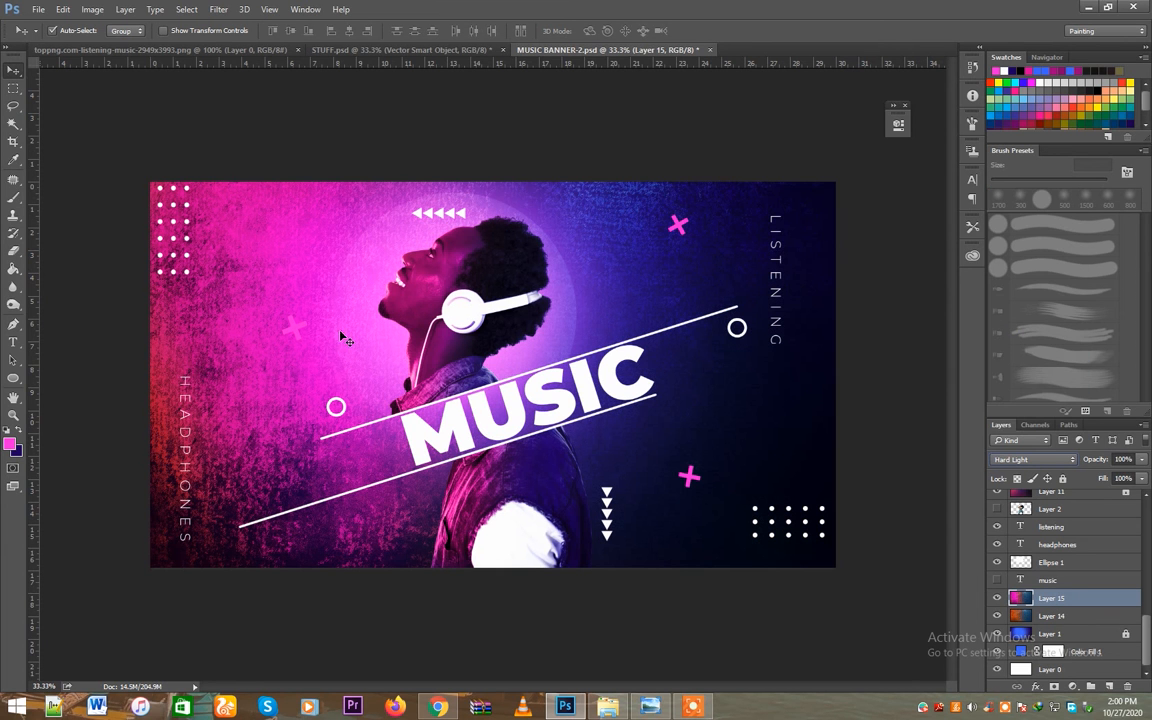
key(ctrl+s)
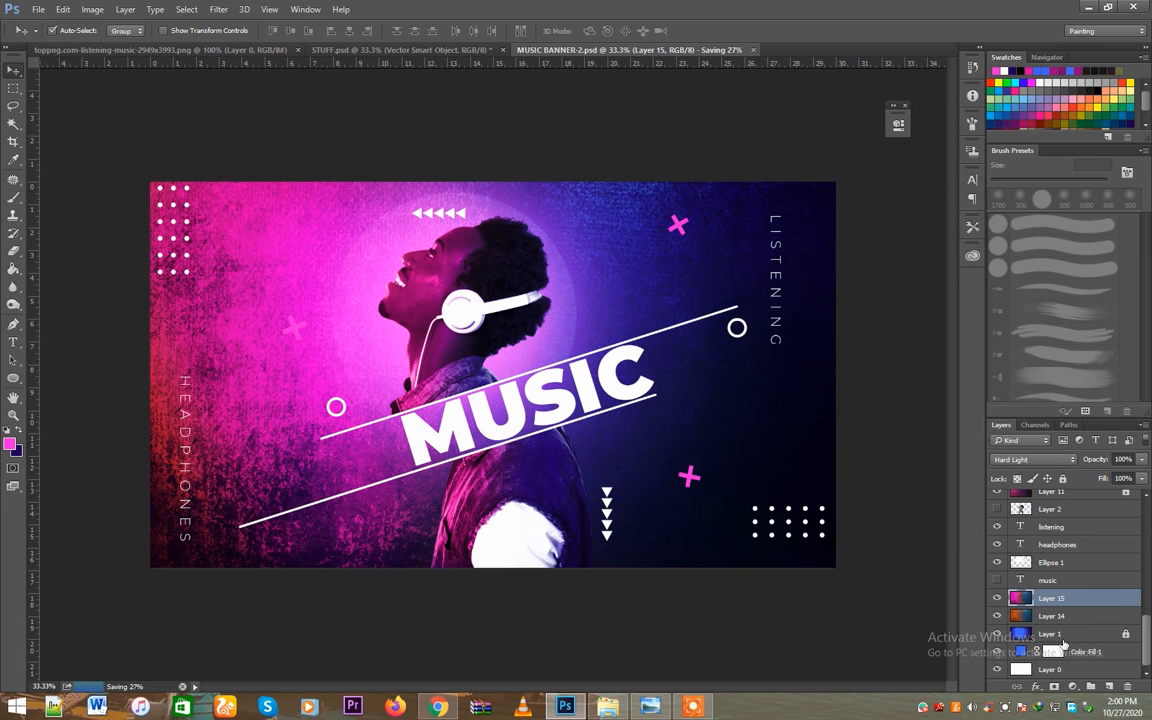
Set the merged pink gradient layer's opacity to 54% and compare the banner with and without that layer
drag(1141, 461, 1110, 484)
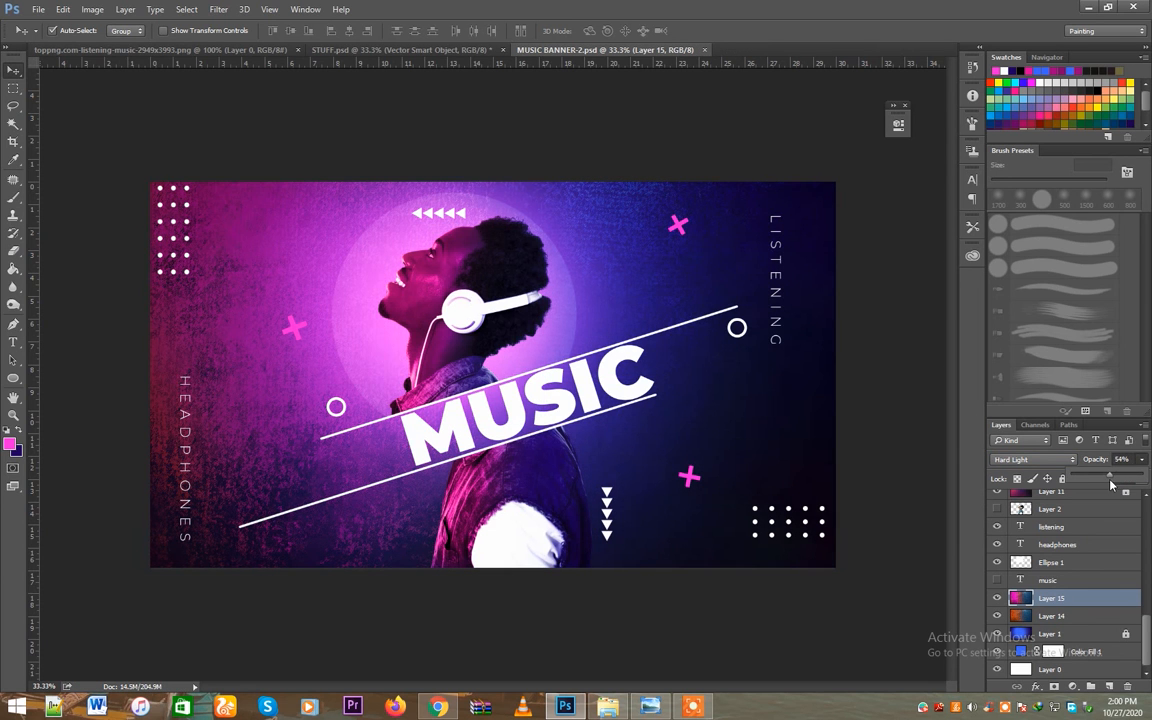
click(997, 599)
click(999, 602)
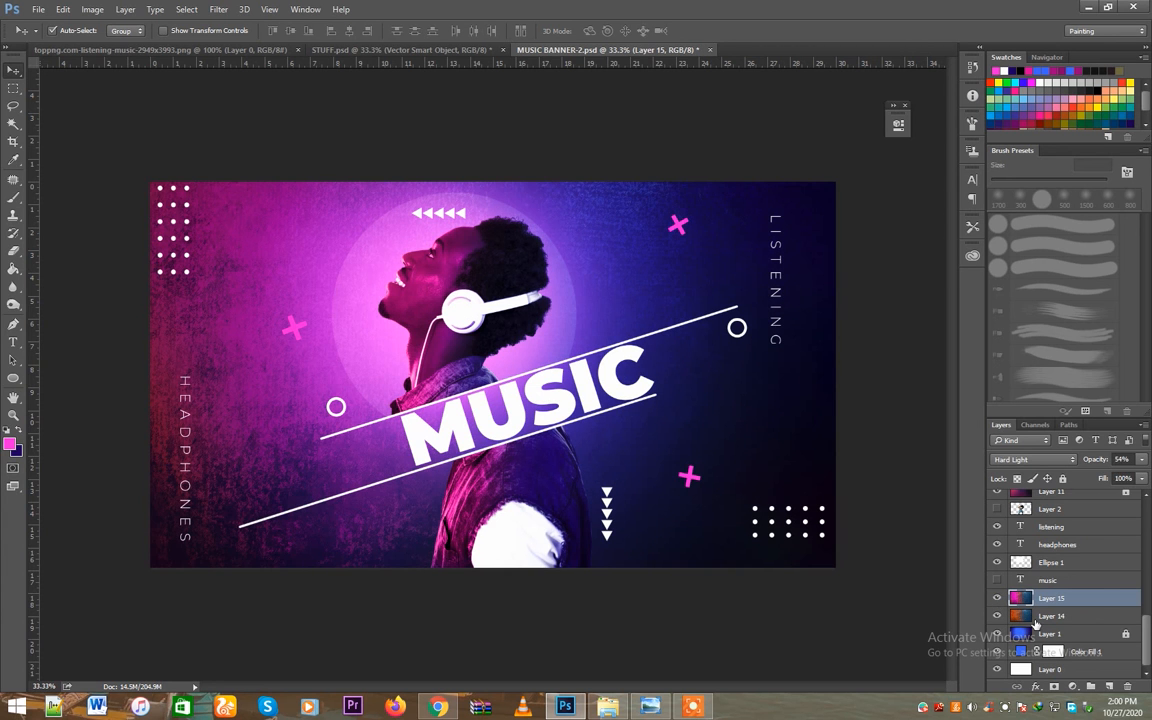
click(1034, 619)
click(997, 599)
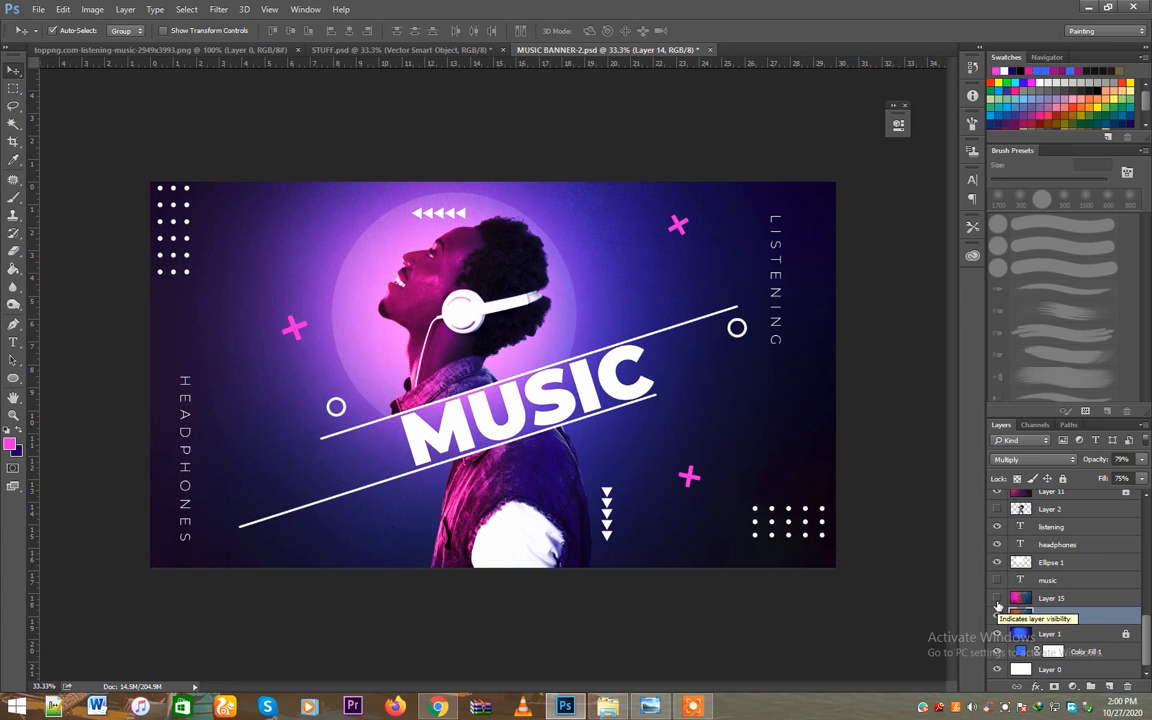
click(997, 599)
Try 100% opacity on the original orange gradient layer and set its fill to 70%
click(1141, 479)
drag(1131, 496, 1150, 468)
click(1141, 459)
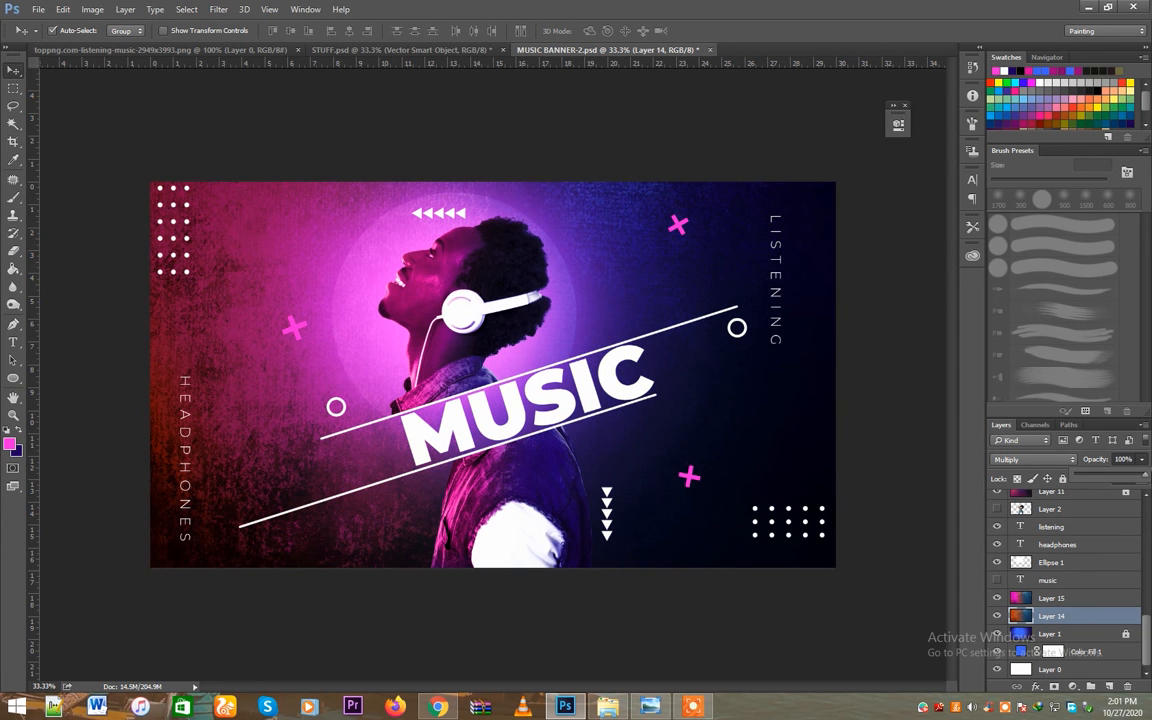
key(Escape)
click(1141, 479)
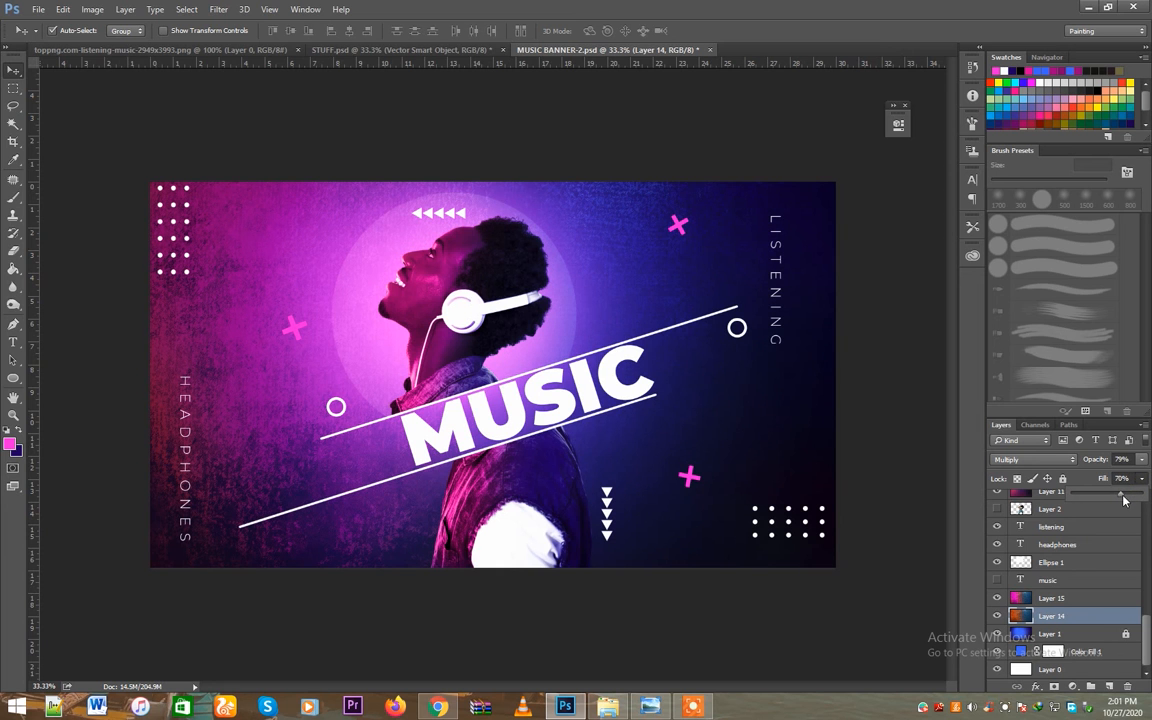